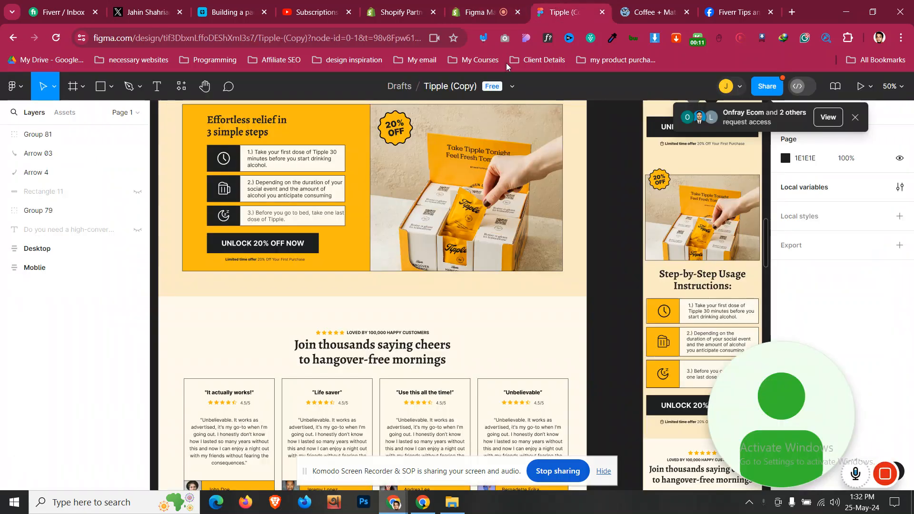
- Examine the testimonials section of the desktop Figma design, including its frame settings and selection colors
scroll(381, 272, down, 3)
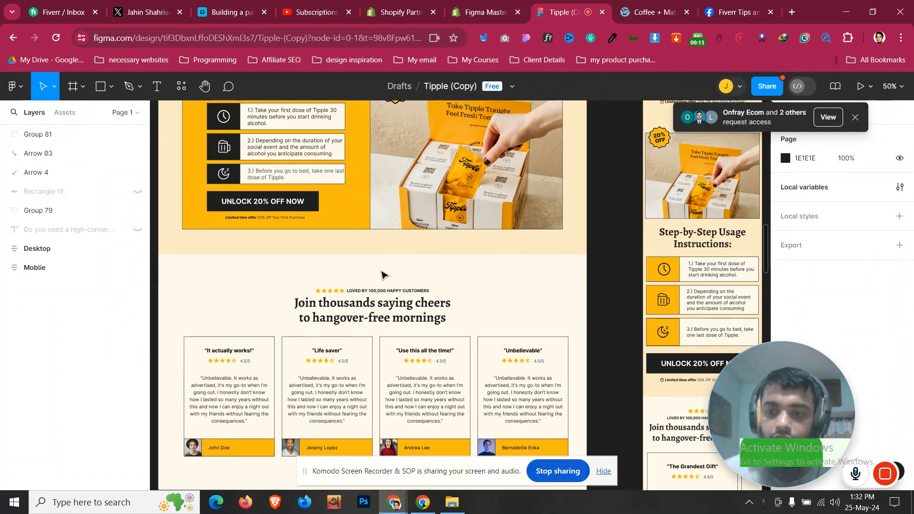
drag(794, 390, 715, 329)
scroll(417, 344, down, 1)
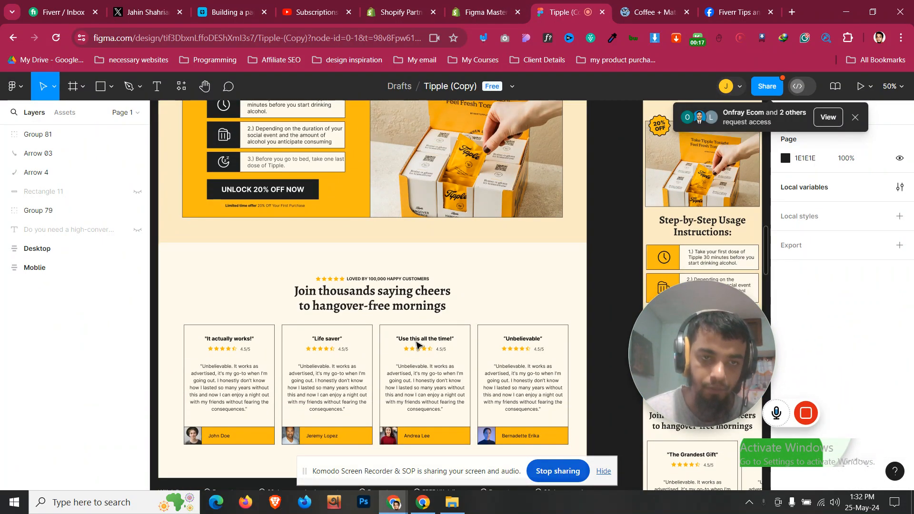
click(280, 295)
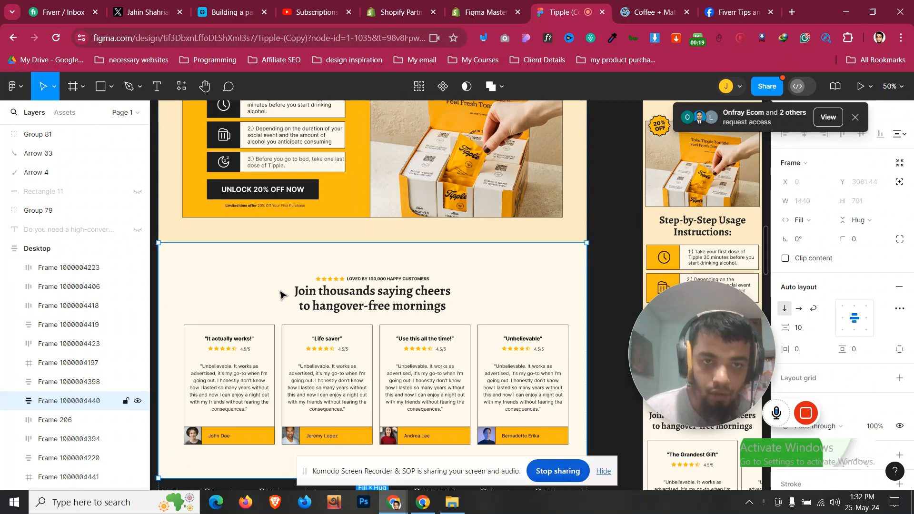
scroll(869, 302, down, 5)
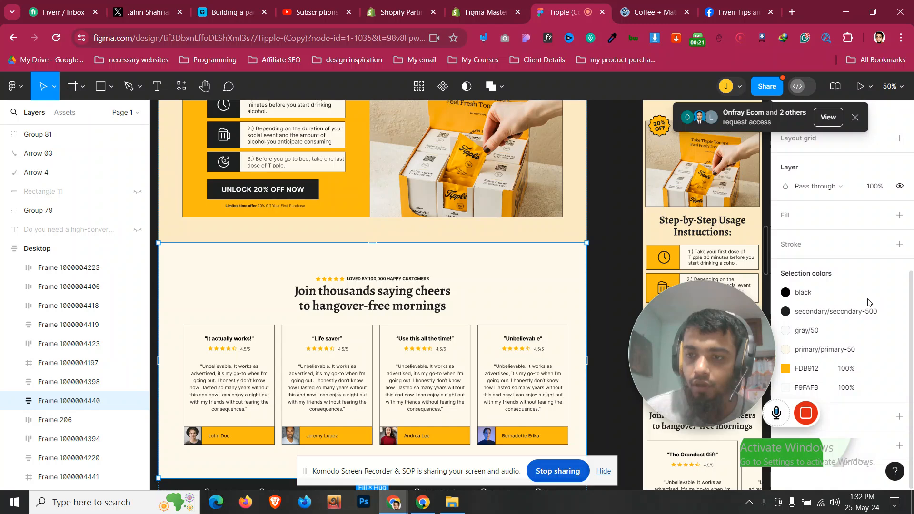
- Switch to the PageFly editor and add a one-column section below the "Effortless relief in 3 simple steps" section
click(469, 14)
scroll(292, 283, up, 6)
scroll(292, 281, up, 10)
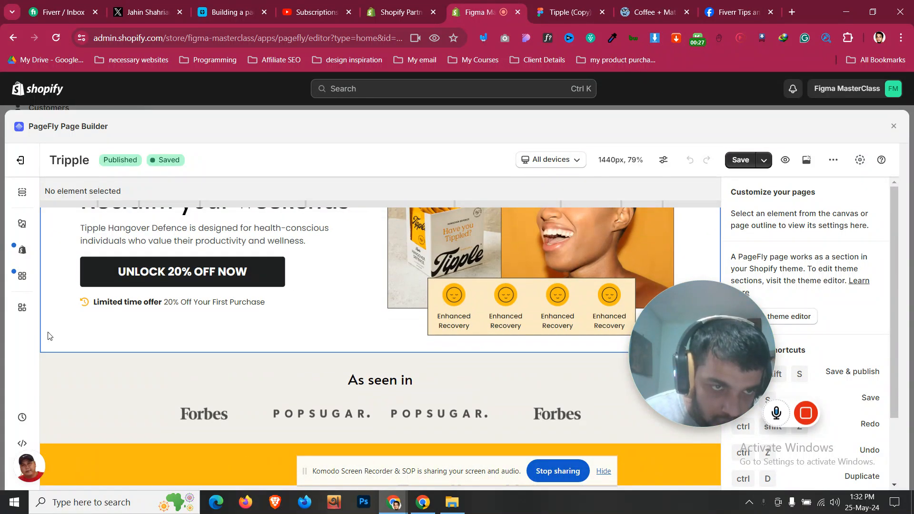
click(293, 284)
scroll(837, 303, down, 3)
scroll(380, 364, down, 15)
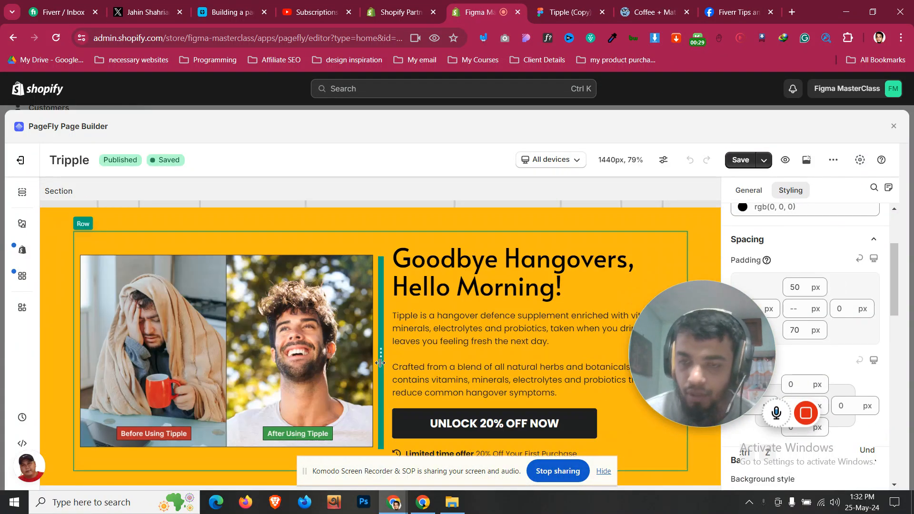
click(21, 223)
drag(238, 217, 128, 468)
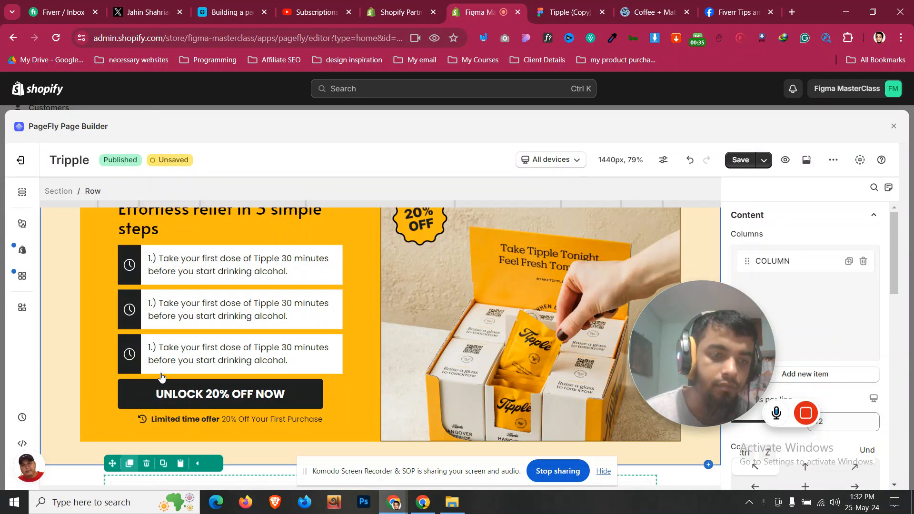
- Set the new section's top and bottom padding to 50 px each
click(52, 410)
double_click(793, 286)
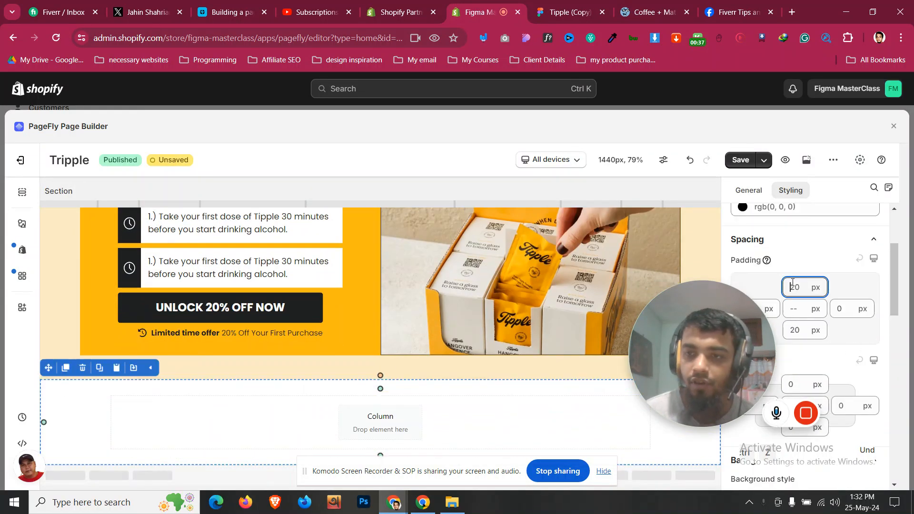
text(50)
double_click(795, 330)
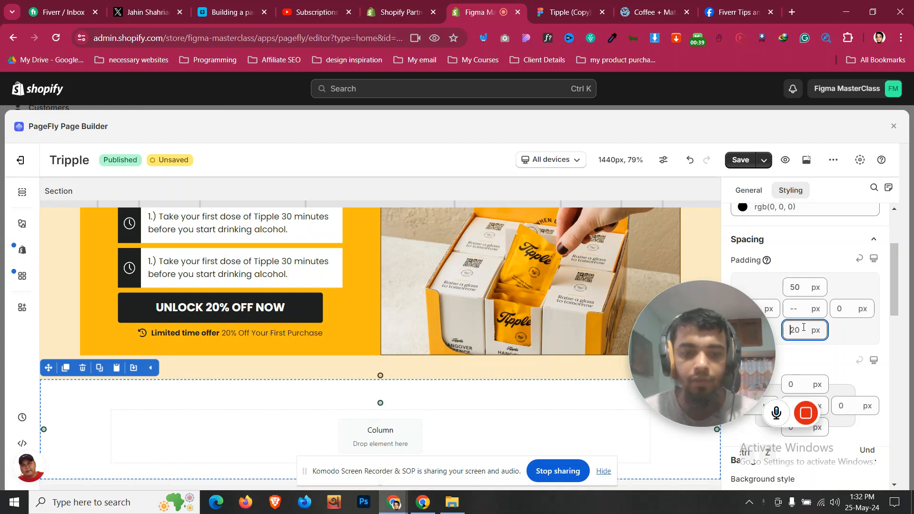
text(50)
mouse_move(708, 405)
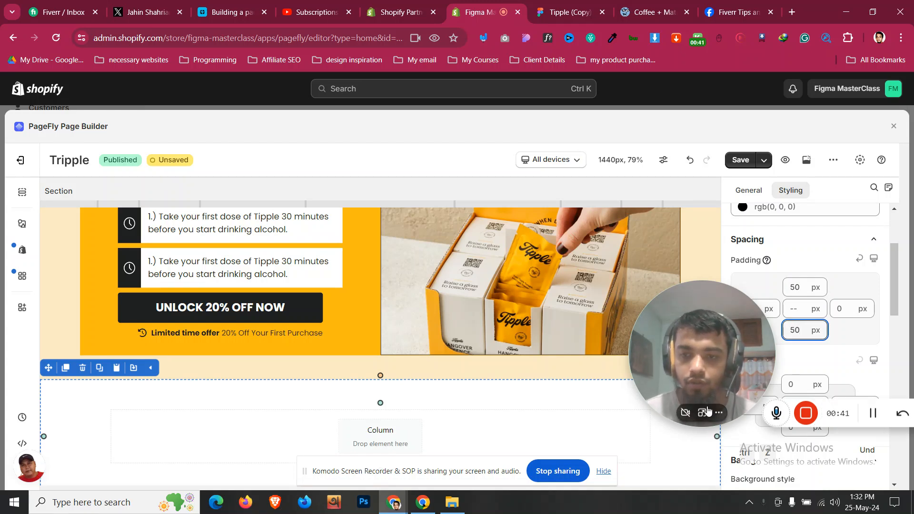
click(714, 415)
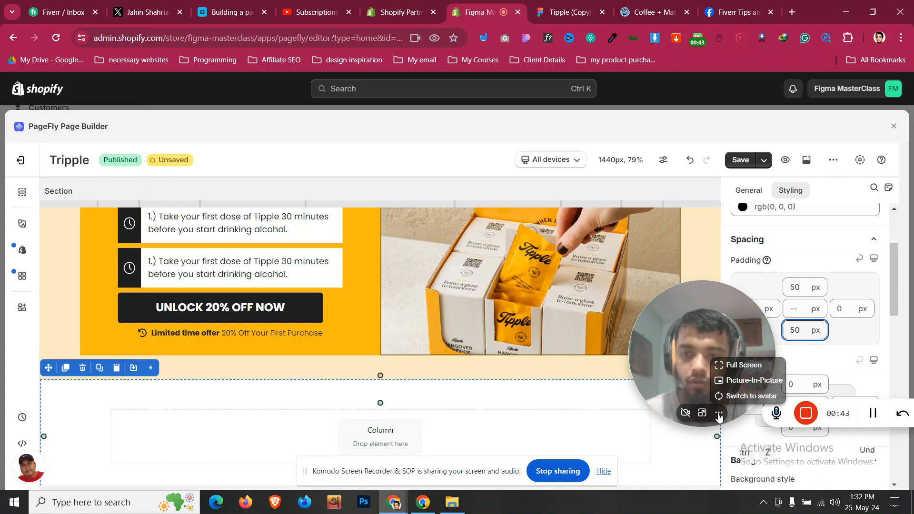
click(702, 413)
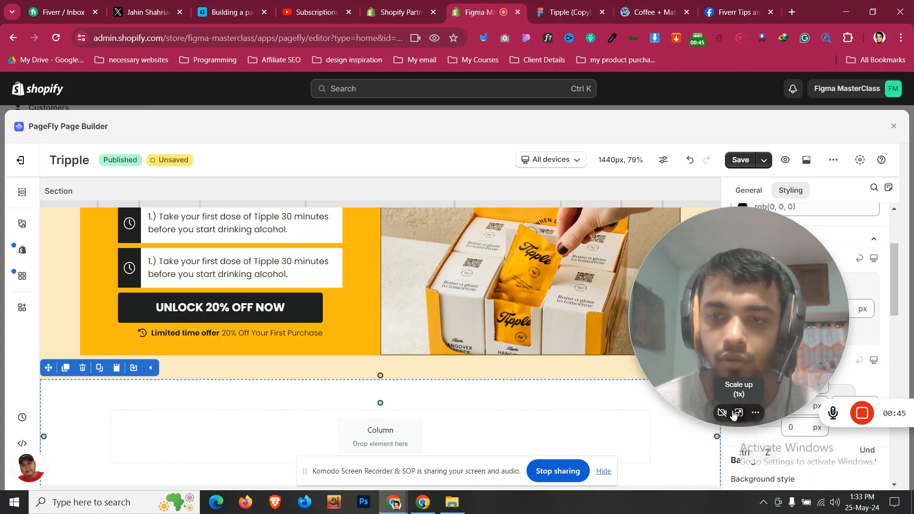
click(738, 413)
drag(680, 388, 660, 420)
- Duplicate the hero section's "LOVED BY 100,000 HAPPY CUSTOMERS" star block and move the copy into the new section's column
scroll(354, 348, down, 1)
click(560, 5)
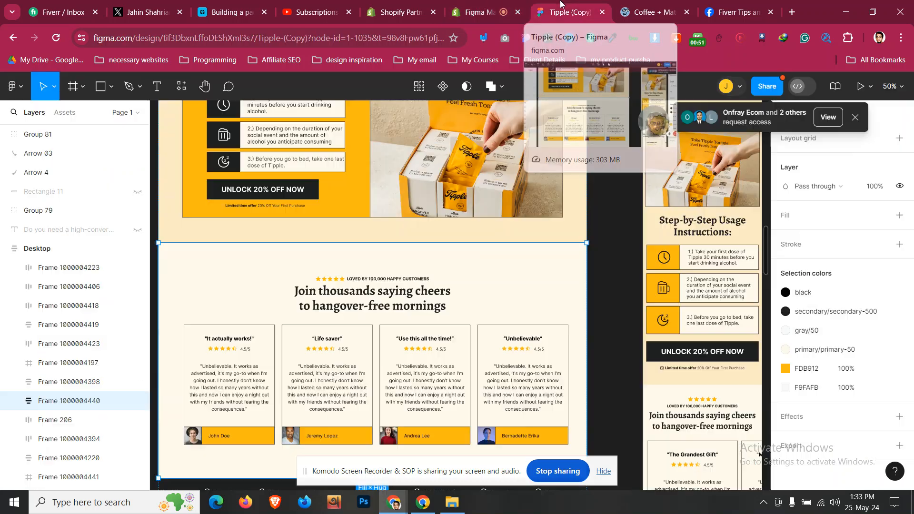
click(508, 5)
scroll(317, 258, up, 15)
scroll(318, 261, up, 3)
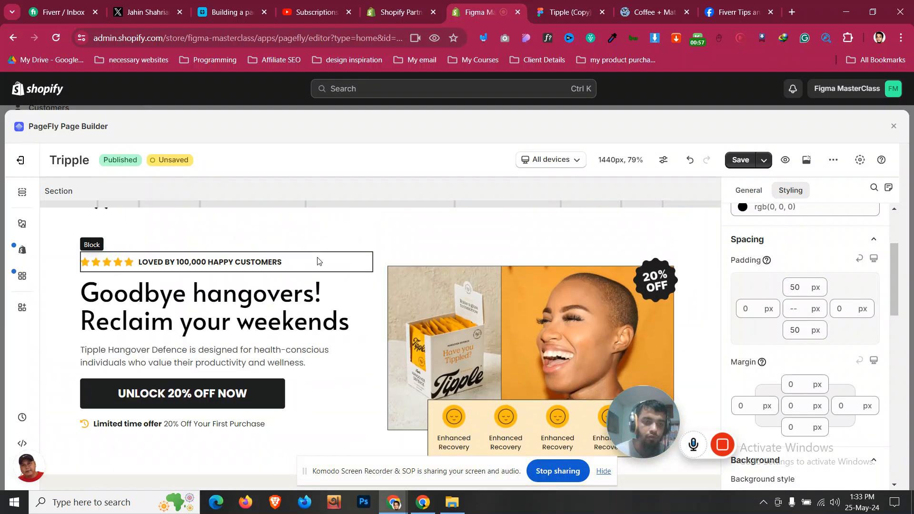
click(336, 264)
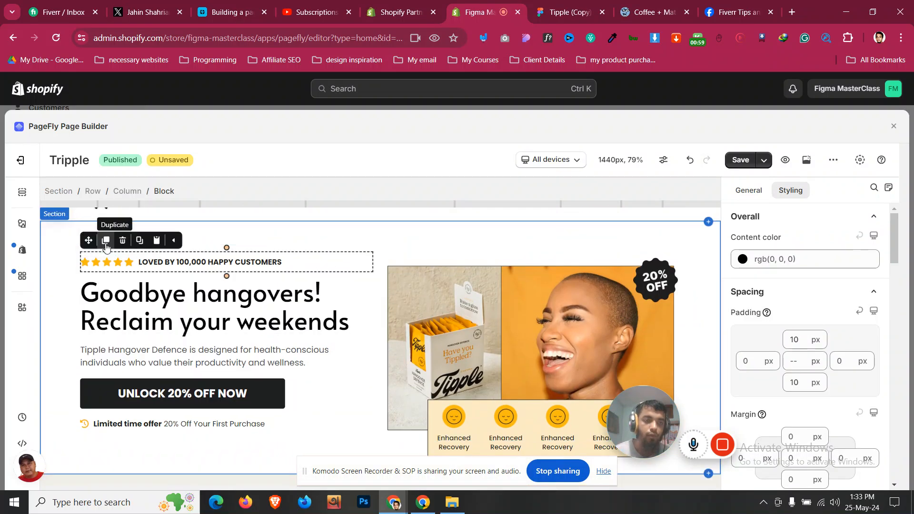
click(105, 261)
drag(88, 261, 347, 404)
scroll(853, 275, down, 5)
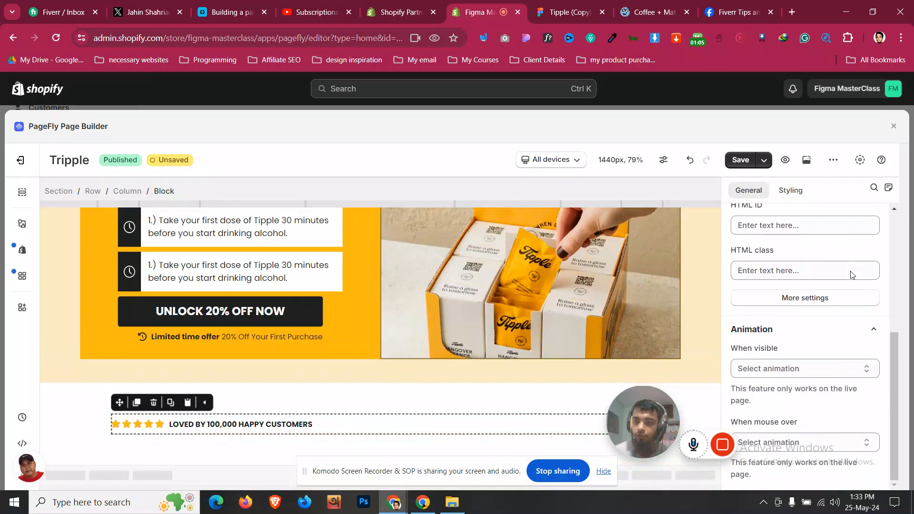
- Center the copied star rating block's content horizontally by setting Justify content to Center
click(791, 191)
scroll(832, 310, down, 10)
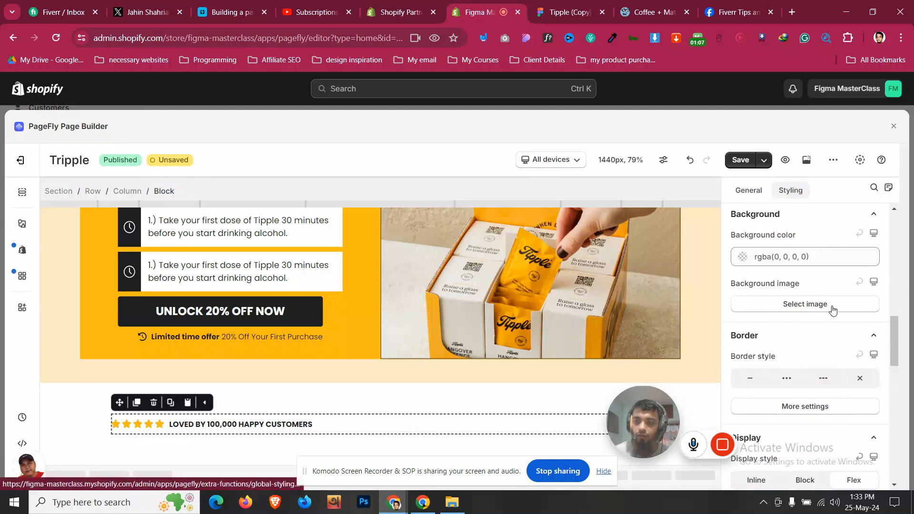
scroll(832, 310, down, 4)
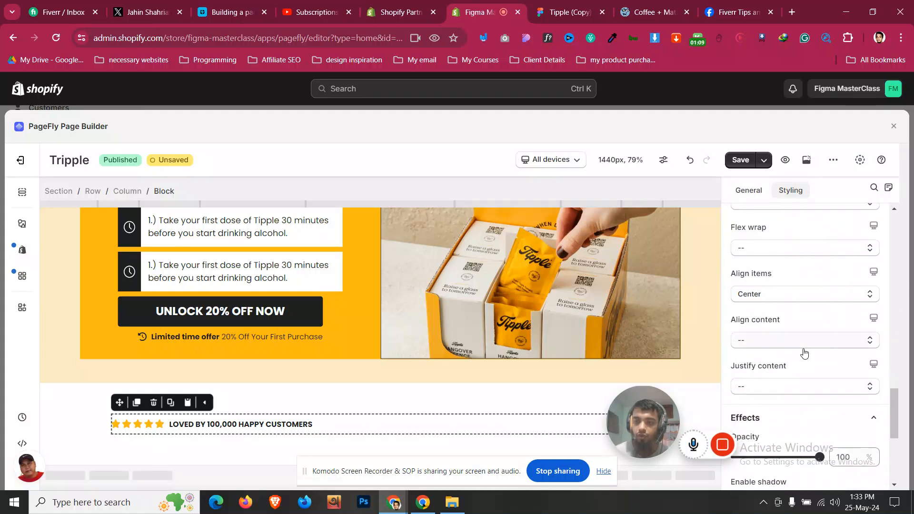
click(788, 390)
click(771, 258)
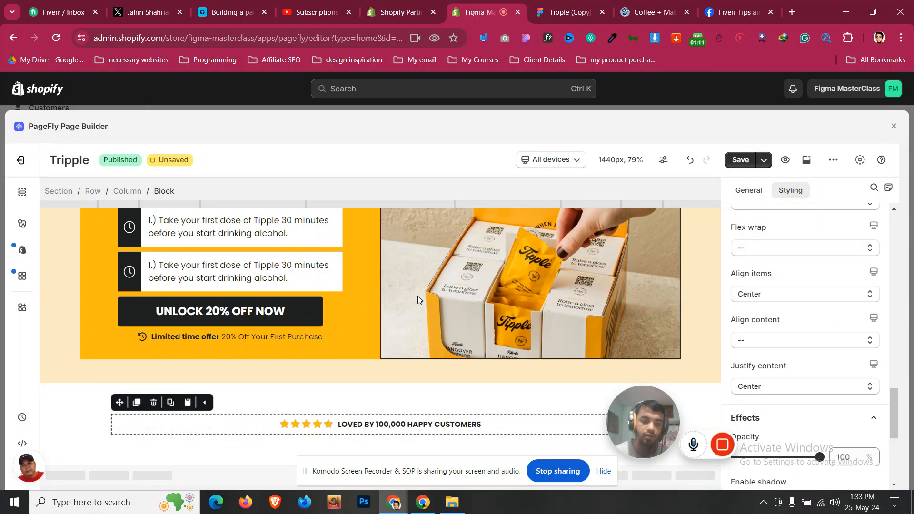
- Compare the typography of the "Feel Great After Every Party with Tipple" heading with the testimonials heading in Figma
click(558, 10)
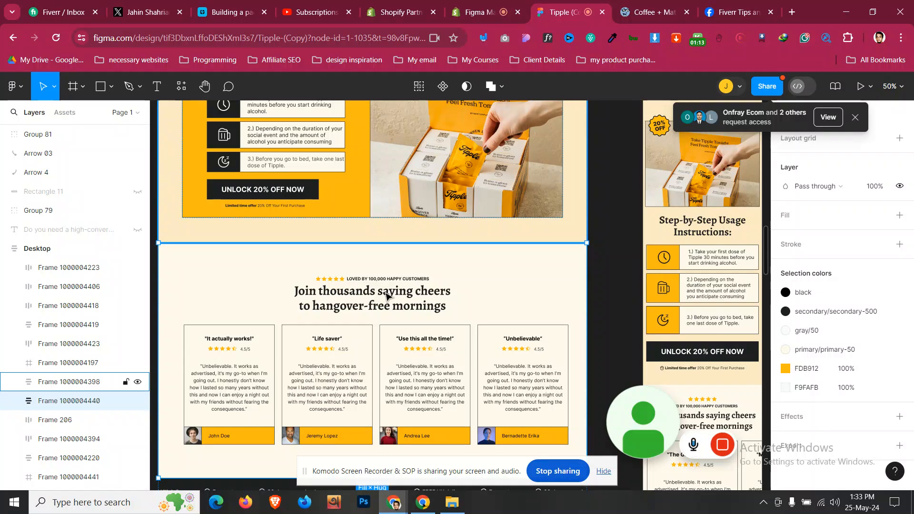
click(454, 4)
scroll(391, 336, up, 10)
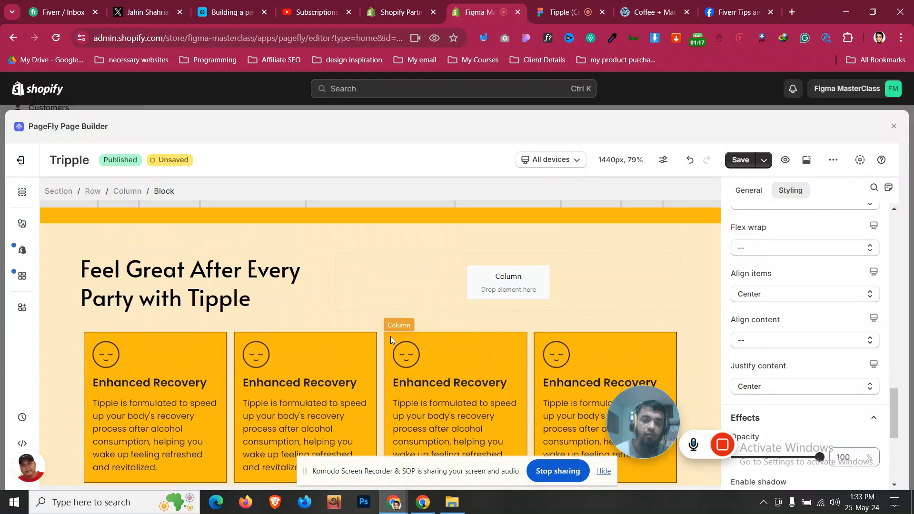
scroll(391, 337, up, 7)
scroll(159, 381, down, 4)
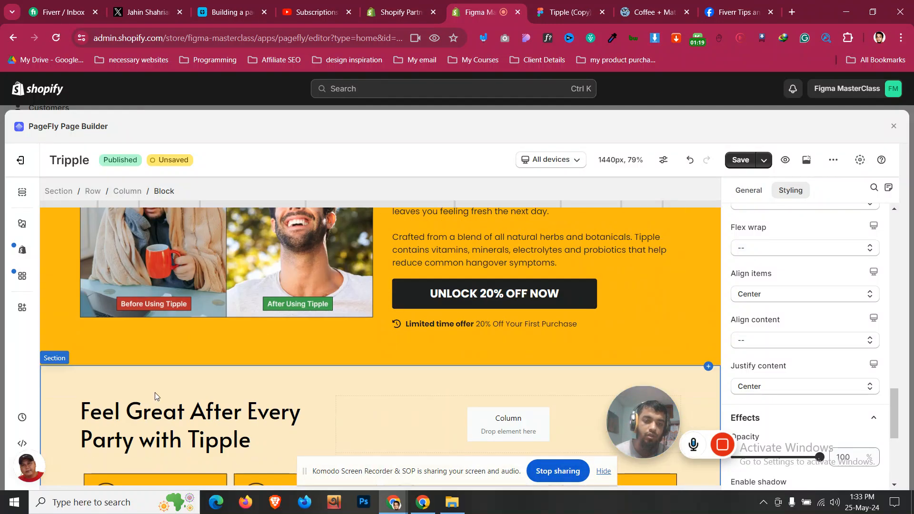
click(157, 412)
scroll(851, 312, down, 5)
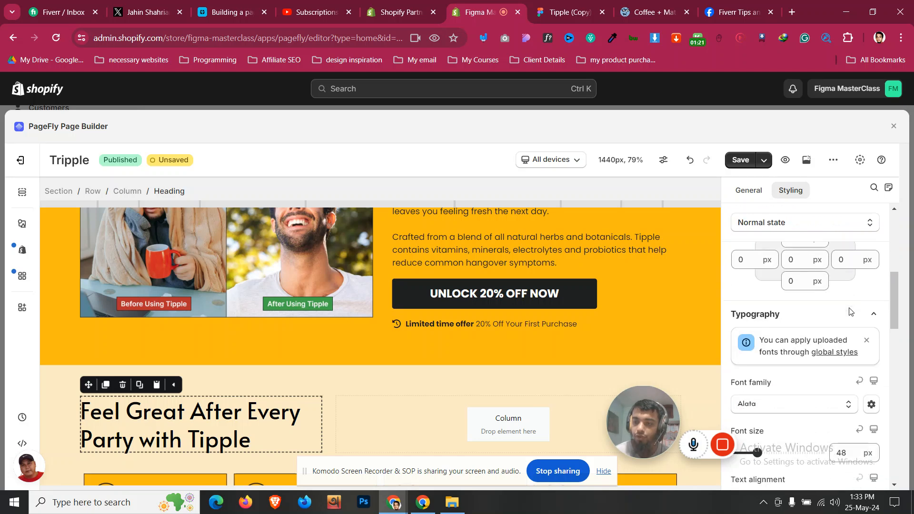
click(562, 12)
double_click(367, 301)
double_click(367, 301)
double_click(368, 301)
double_click(370, 301)
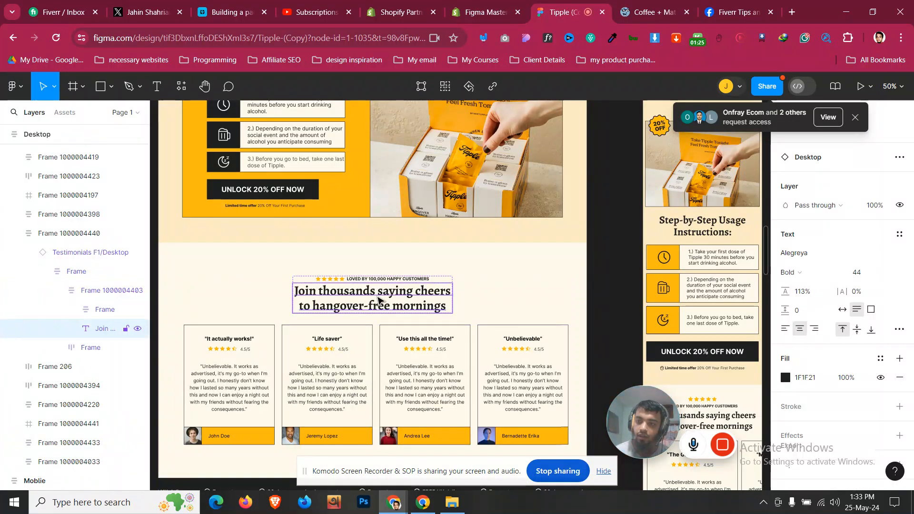
- In PageFly, duplicate the "Feel Great After Every Party with Tipple" heading and move the copy below the new section's star rating block
click(459, 5)
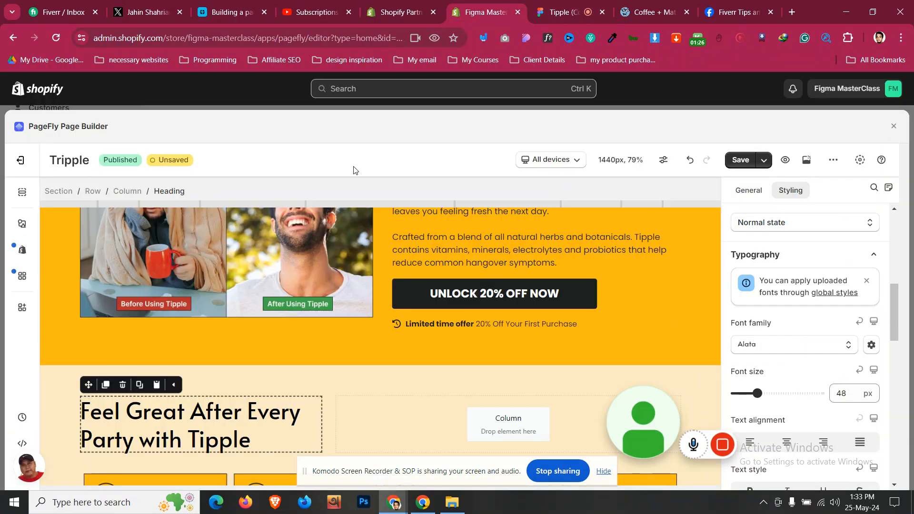
click(108, 391)
drag(84, 346, 330, 450)
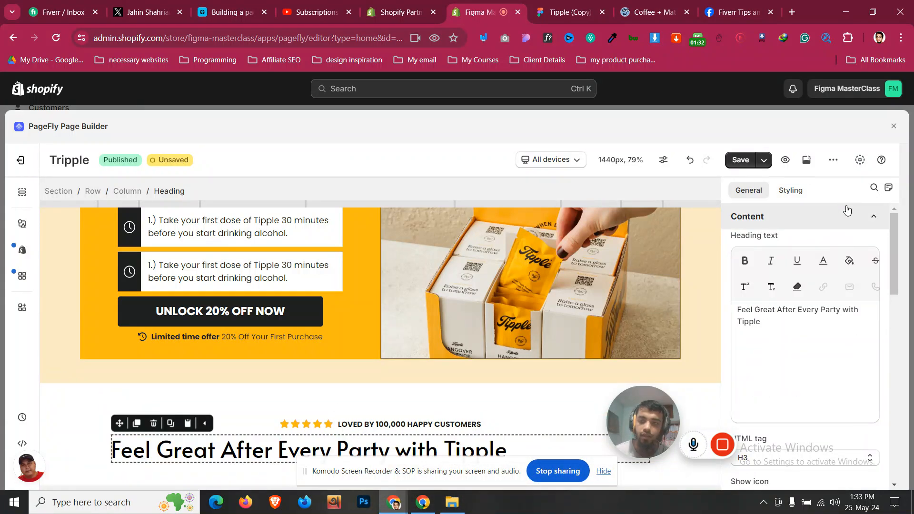
- Center-align the copied heading and set its font size to 44 px
click(799, 194)
scroll(829, 324, down, 3)
click(787, 324)
click(856, 274)
key(Down)
key(Down)
key(Down)
key(Down)
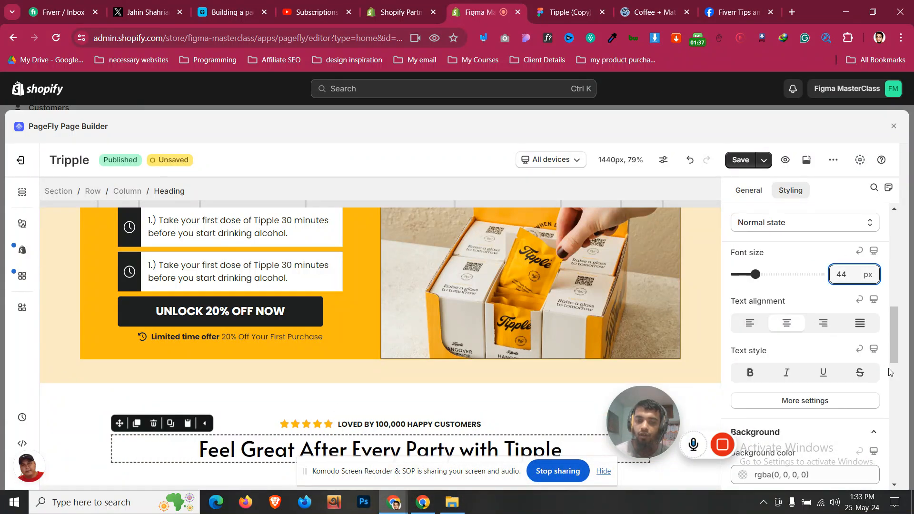
scroll(828, 272, up, 5)
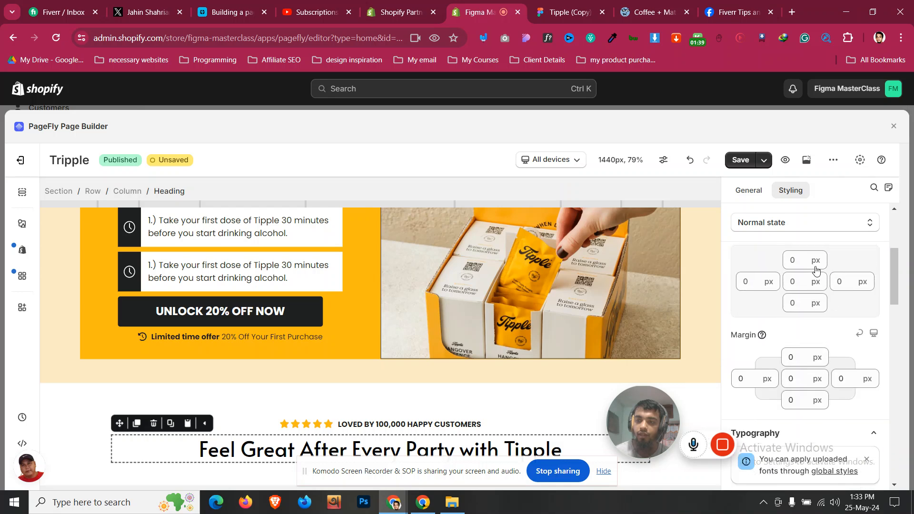
- Replace the copied heading's text with "Join thousands saying cheers to hangover-free mornings", copied from the Figma design
click(564, 12)
double_click(426, 299)
click(430, 293)
key(ctrl+a)
key(ctrl+c)
click(498, 14)
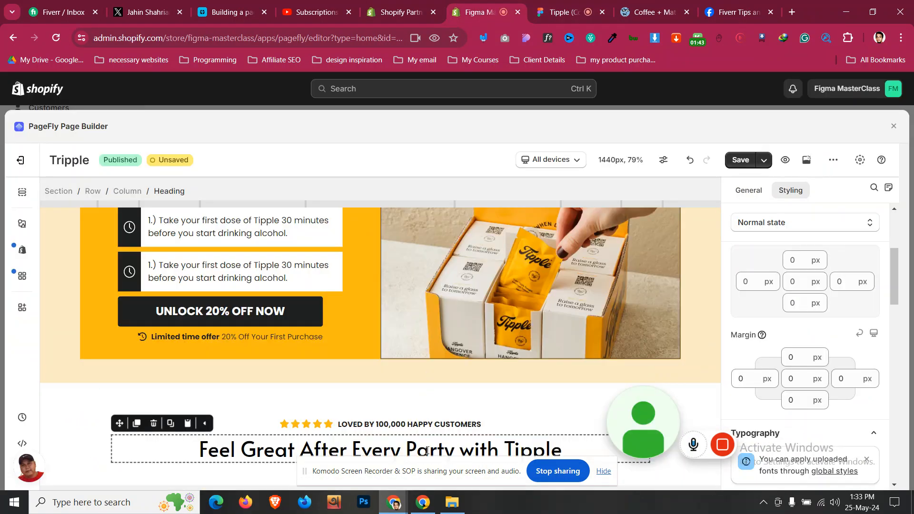
click(758, 189)
click(800, 347)
key(ctrl+a)
key(ctrl+v)
scroll(407, 335, down, 1)
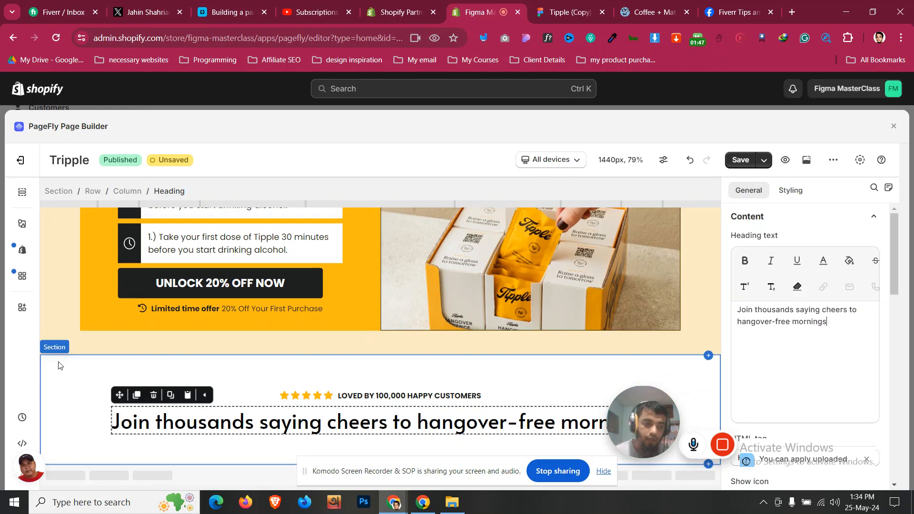
- Compare the new section's heading layout with the testimonials heading in the Figma design
click(60, 374)
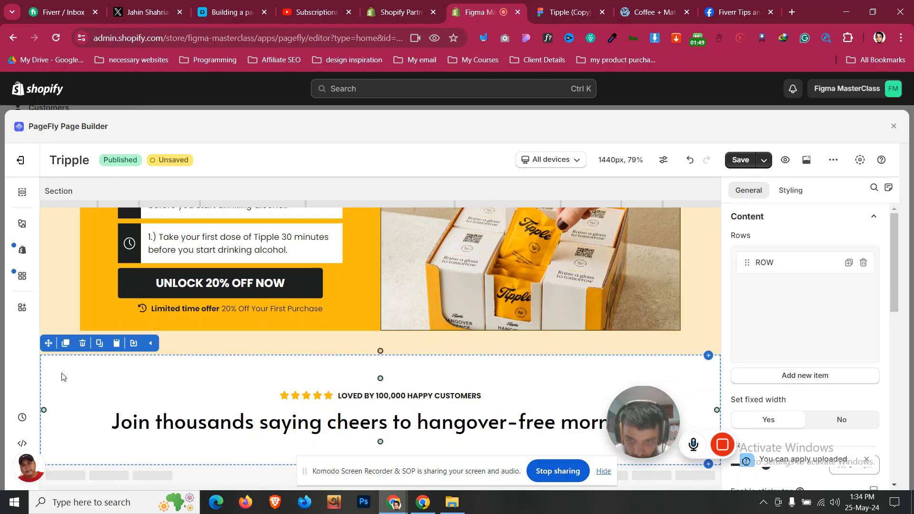
key(ctrl+Tab)
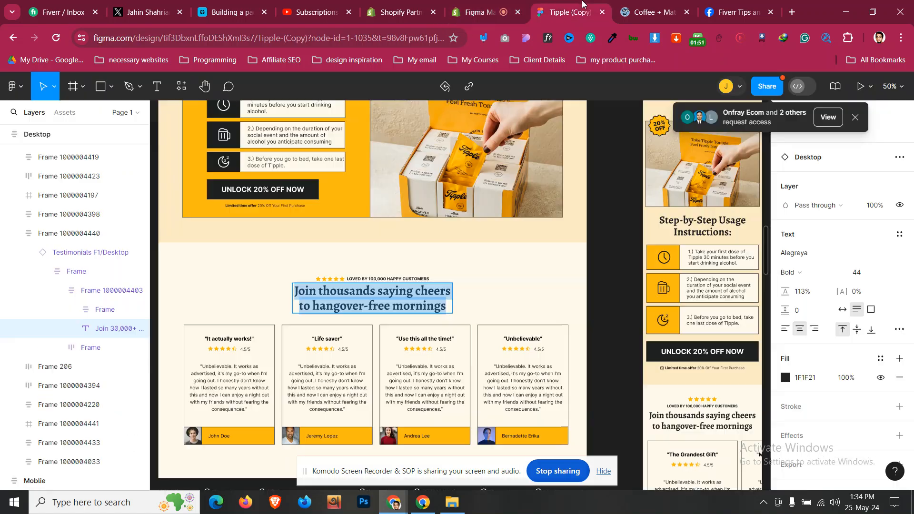
click(376, 290)
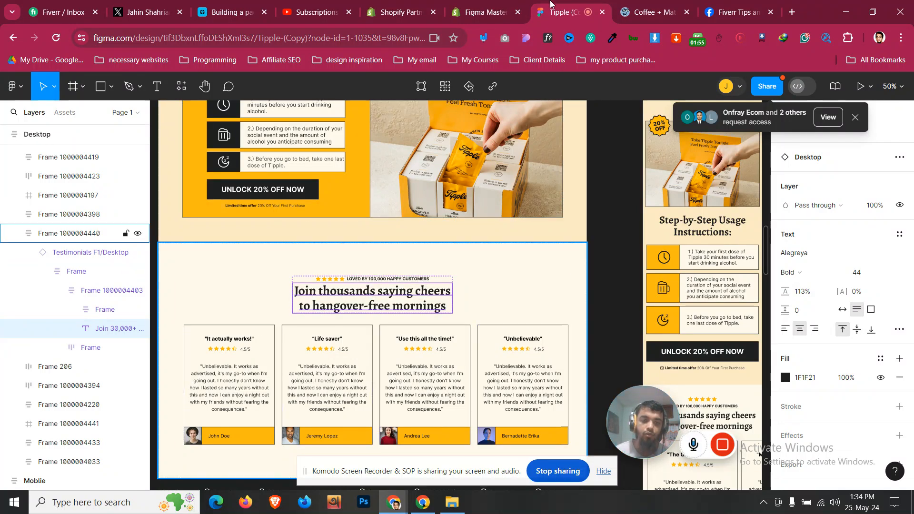
click(519, 4)
click(342, 420)
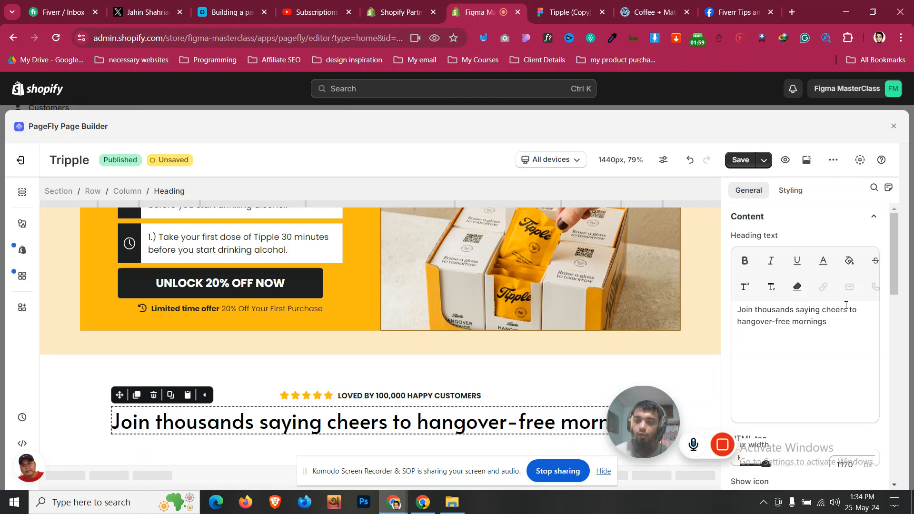
click(588, 4)
click(512, 4)
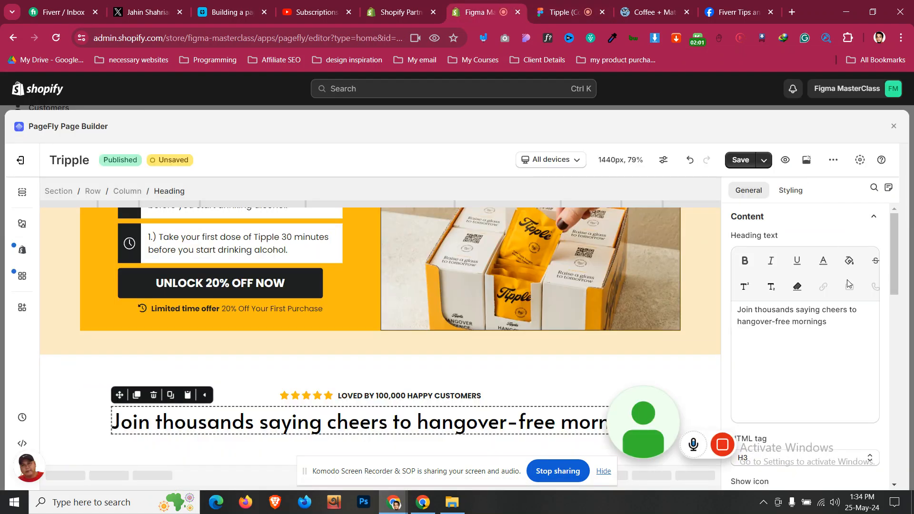
- Insert a line break in the heading text so that "to hangover-free mornings" starts on a second line
click(850, 315)
key(BackSpace)
key(shift+Return)
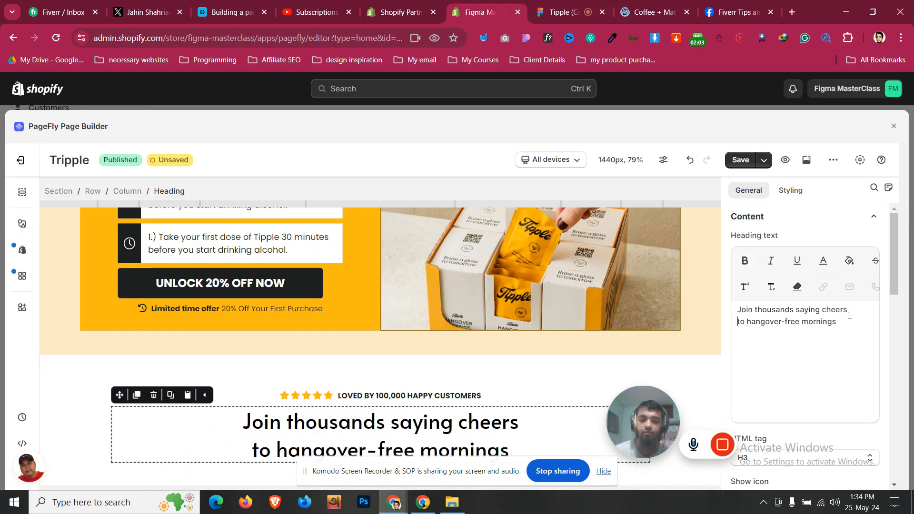
scroll(710, 353, down, 1)
- In the mobile view, center-align the "Join thousands saying cheers" heading and set its font size to 20 px
click(577, 162)
click(565, 258)
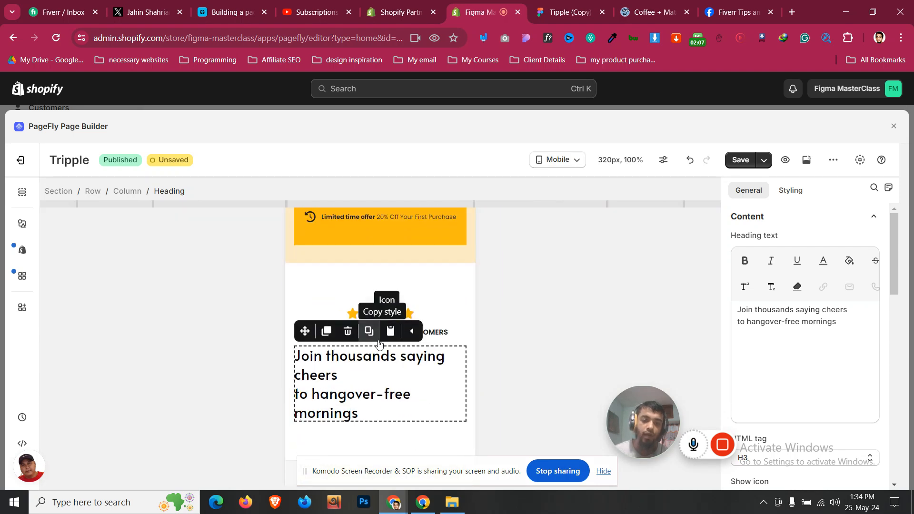
click(800, 190)
scroll(788, 367, down, 5)
click(786, 384)
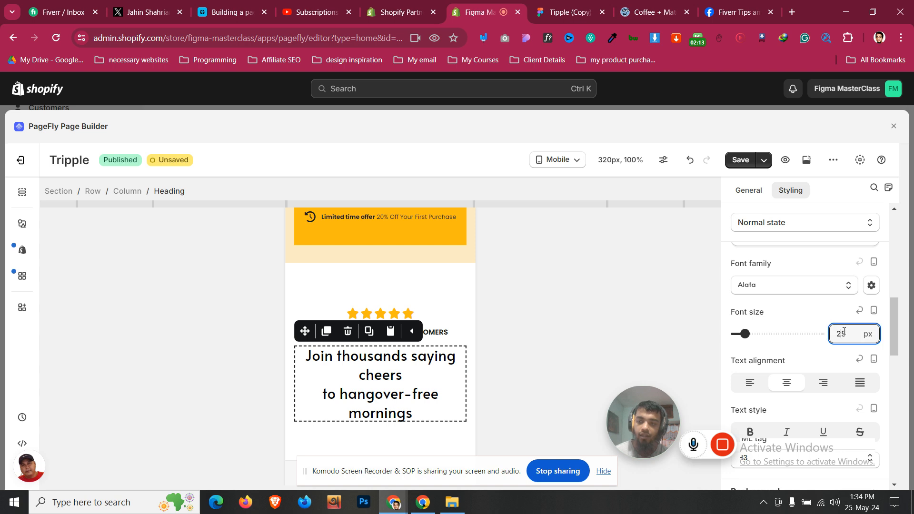
key(Down)
key(Down)
key(Down)
key(Down)
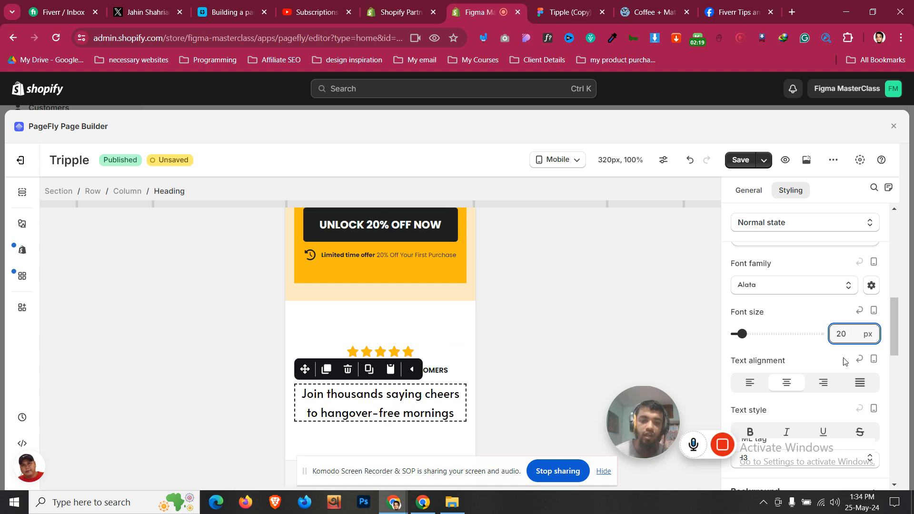
- Set the heading's line height to 25 px for the mobile view
scroll(841, 342, down, 3)
click(834, 338)
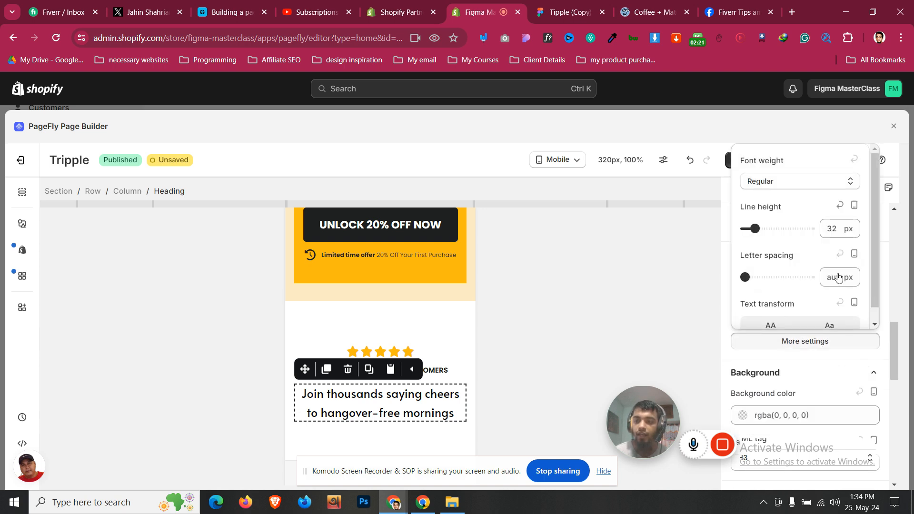
click(840, 229)
key(Down)
key(Down)
key(Down)
key(Down)
key(Down)
key(Down)
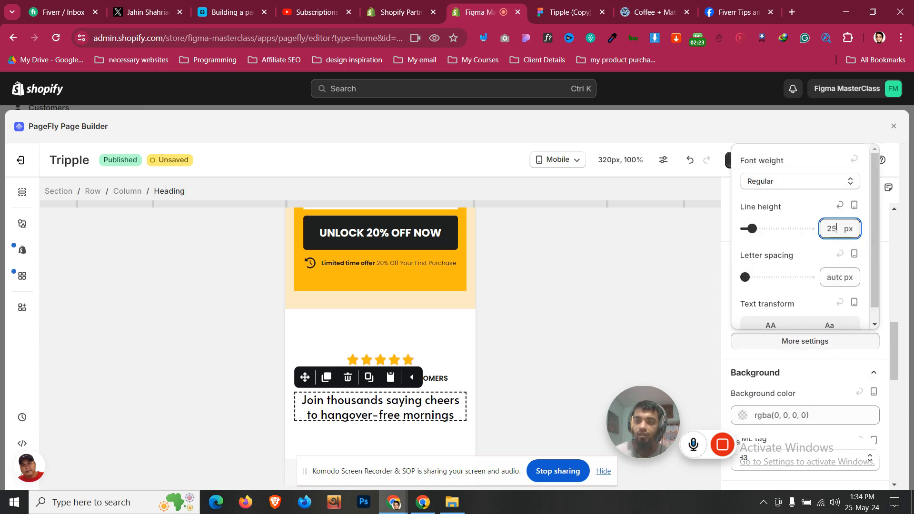
- Return to the all-devices view and set the heading's line height to 50 px
click(574, 161)
click(562, 184)
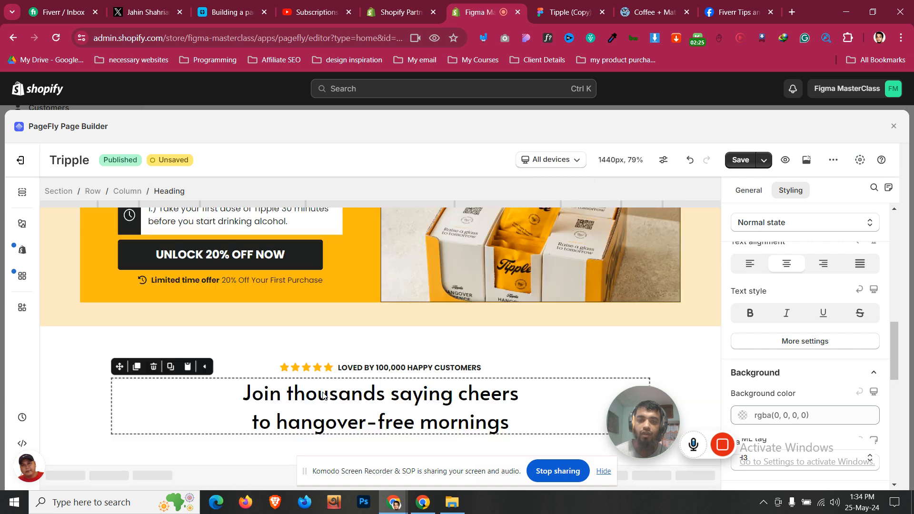
click(845, 344)
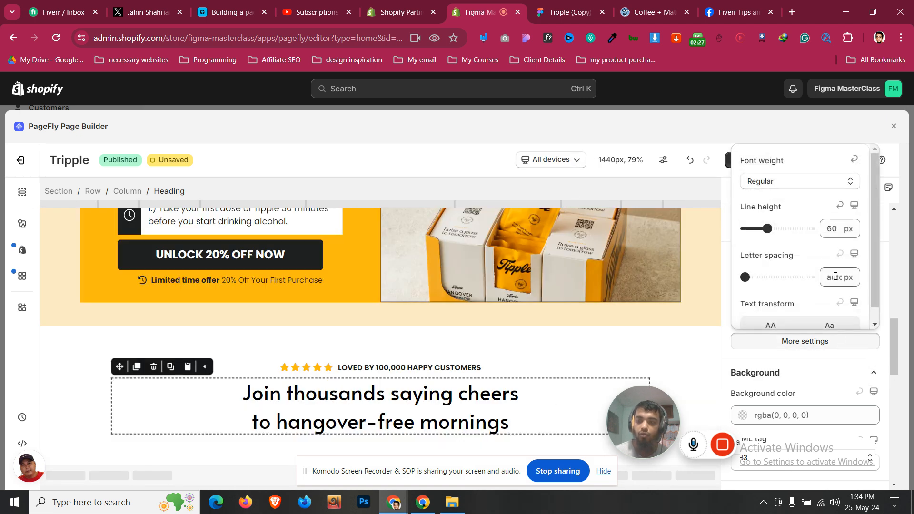
key(Down)
key(Down)
key(Down)
key(Down)
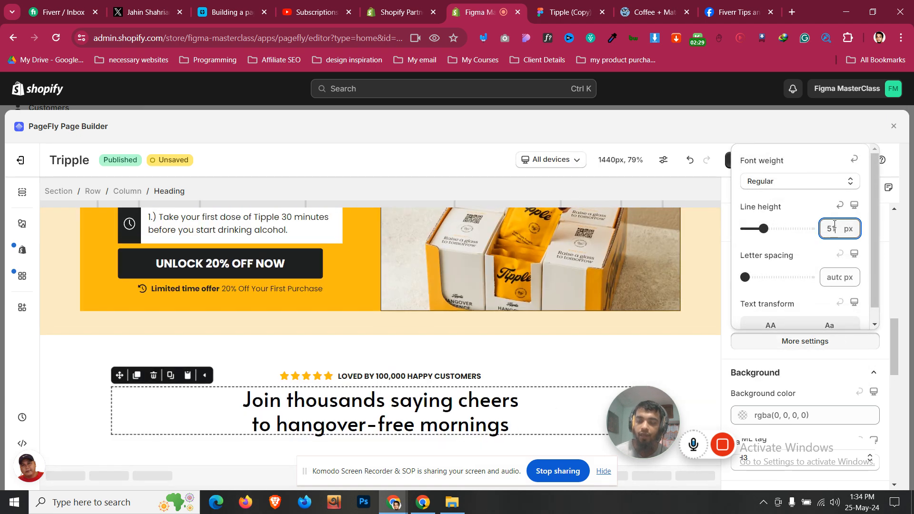
key(Down)
key(Down)
key(Down)
key(Up)
key(Up)
key(Up)
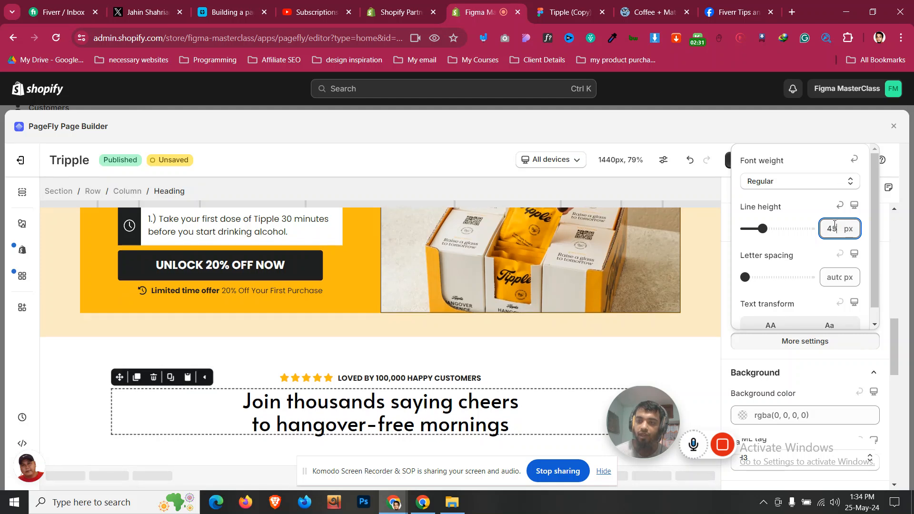
key(Up)
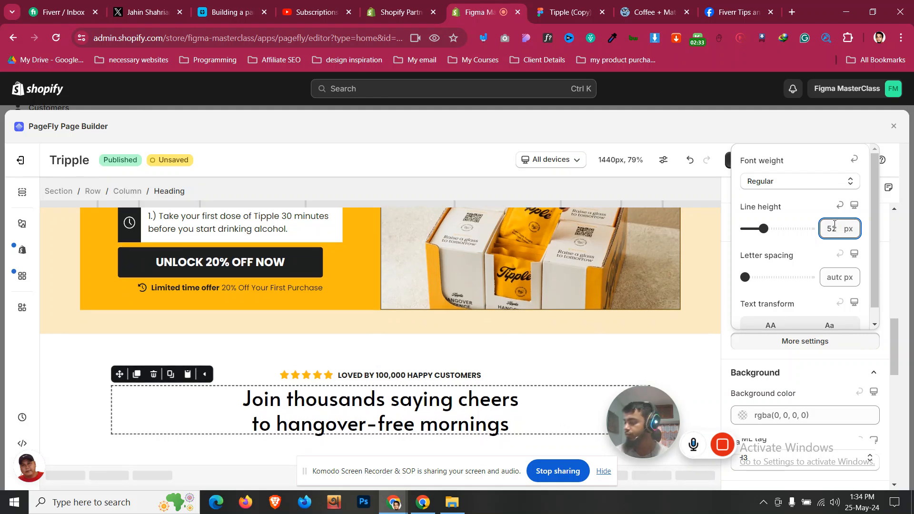
key(Down)
key(Down)
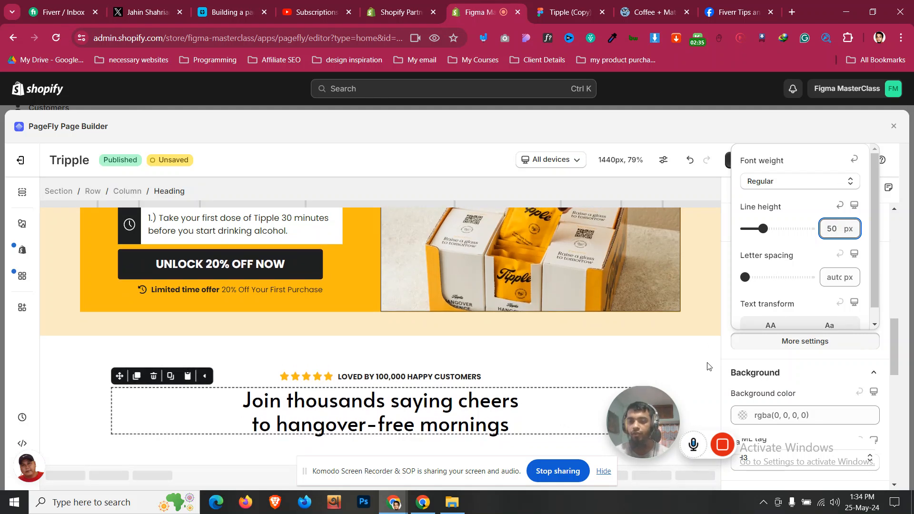
drag(667, 429, 648, 362)
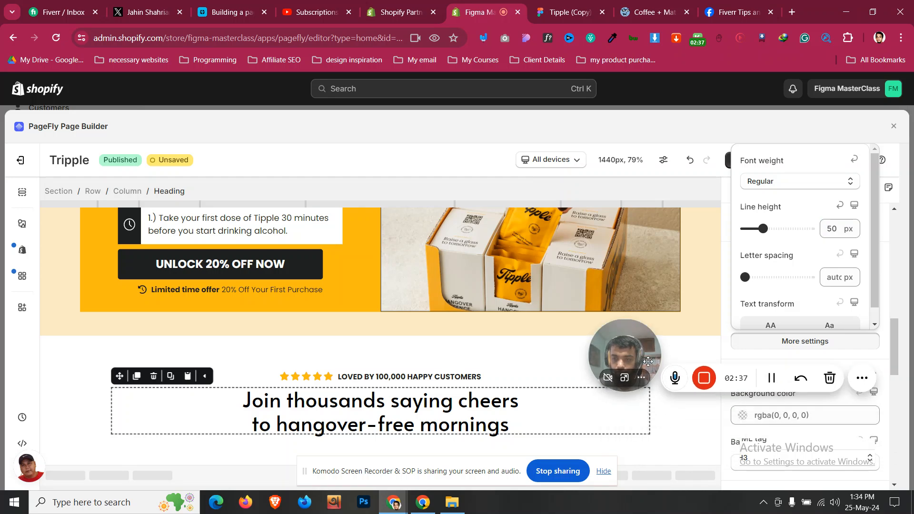
click(772, 378)
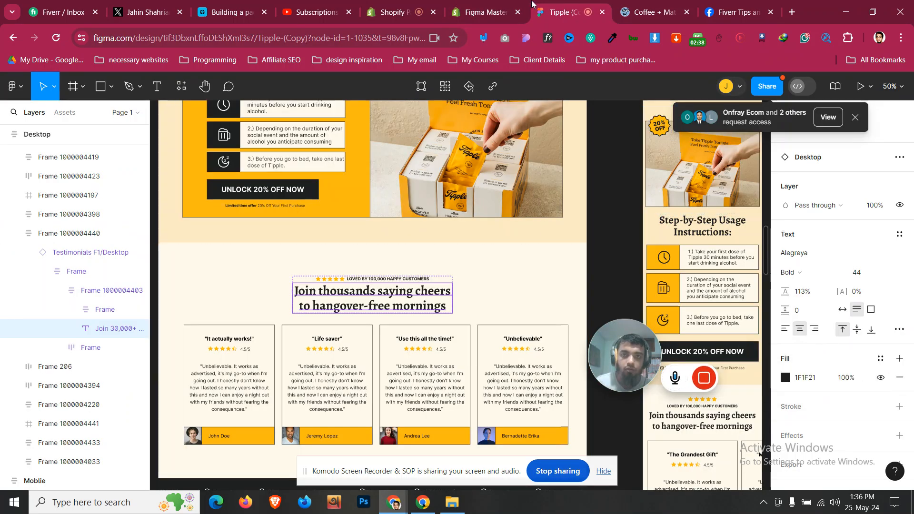
- Close the heading's extra text settings and examine the testimonial cards in the desktop and mobile Figma designs
click(511, 3)
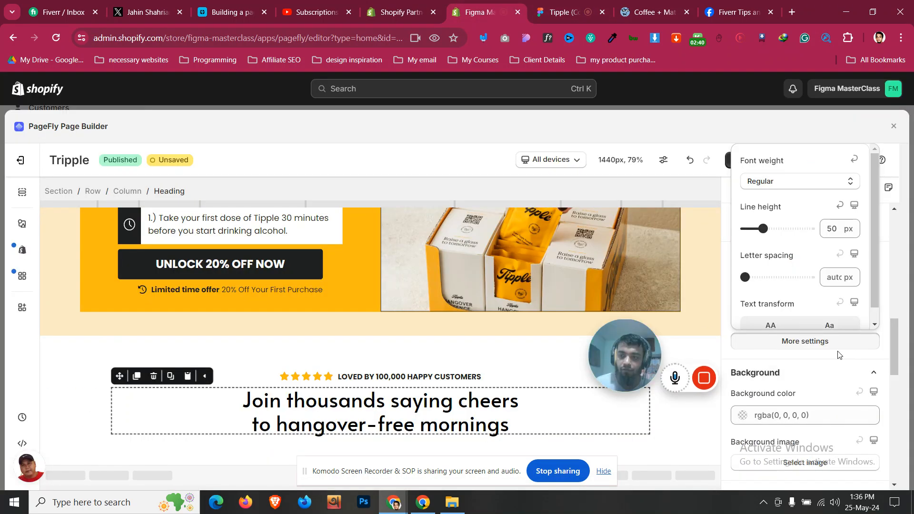
click(730, 343)
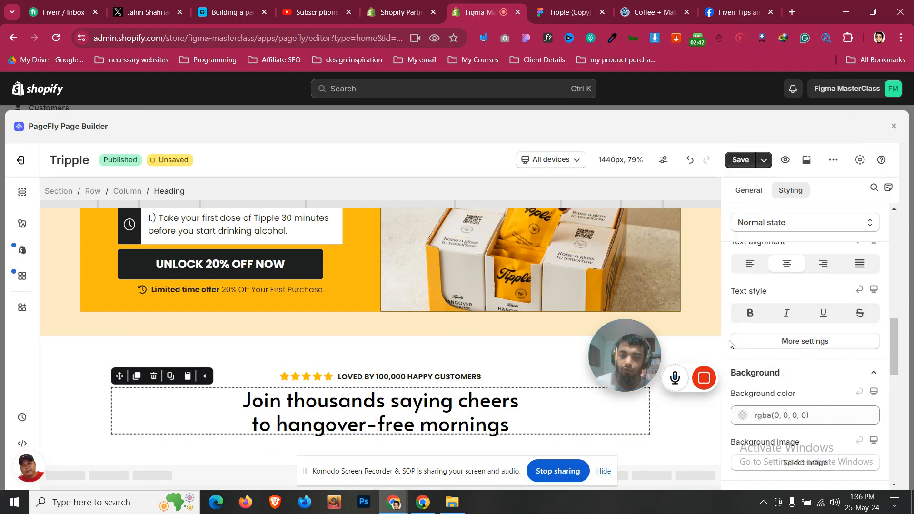
click(580, 4)
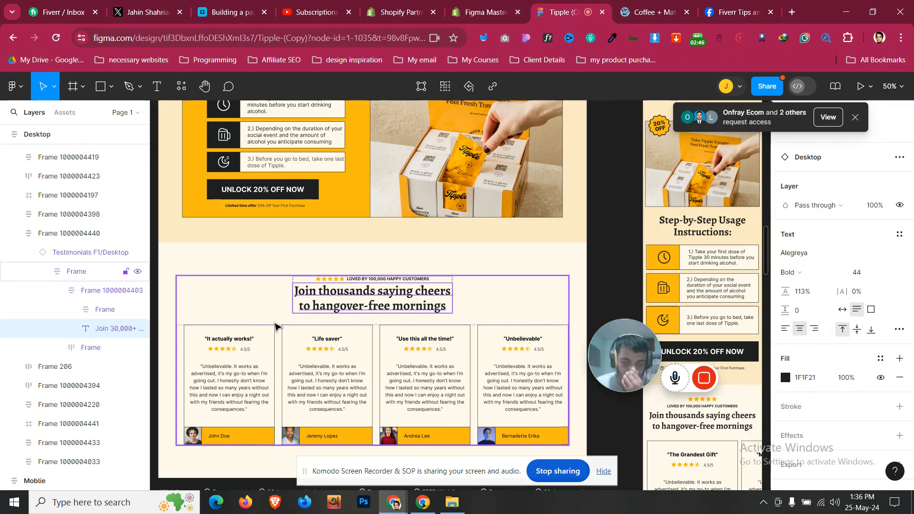
scroll(275, 327, down, 3)
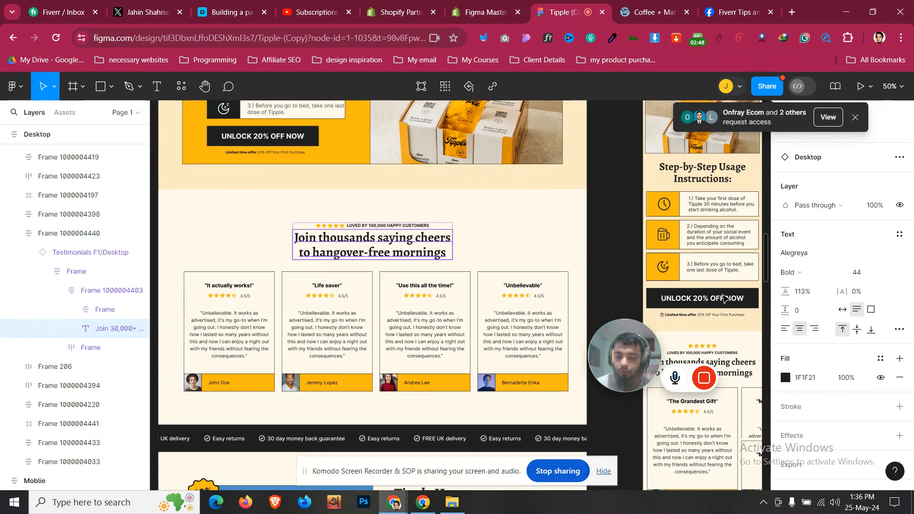
scroll(724, 299, down, 2)
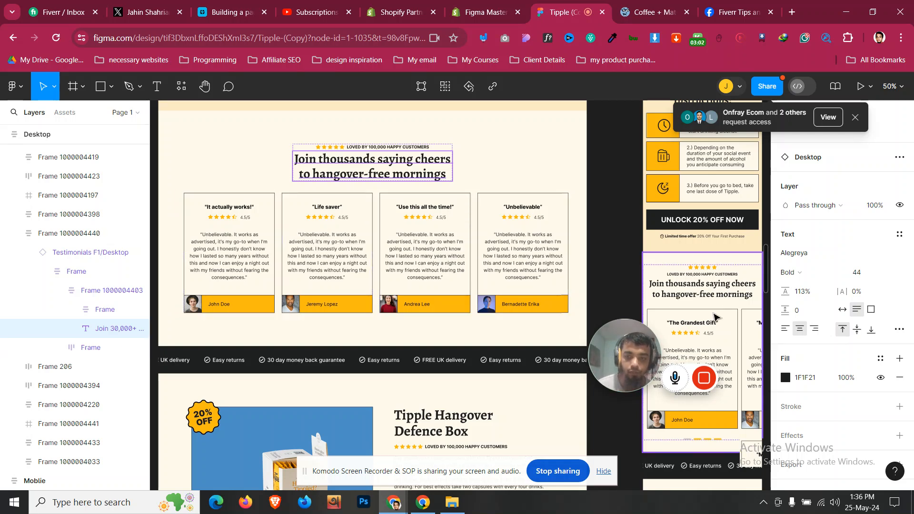
- Switch to PageFly and add a row with four equal columns below the testimonials heading
click(486, 12)
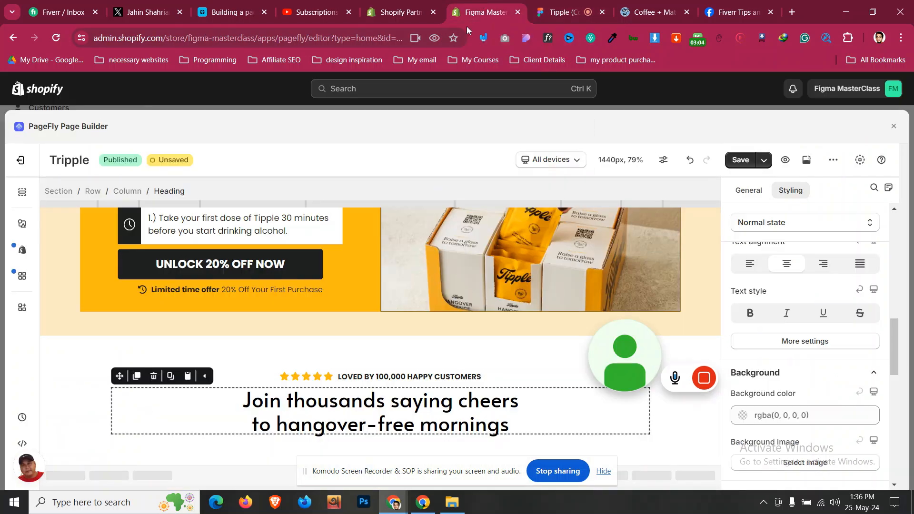
click(22, 224)
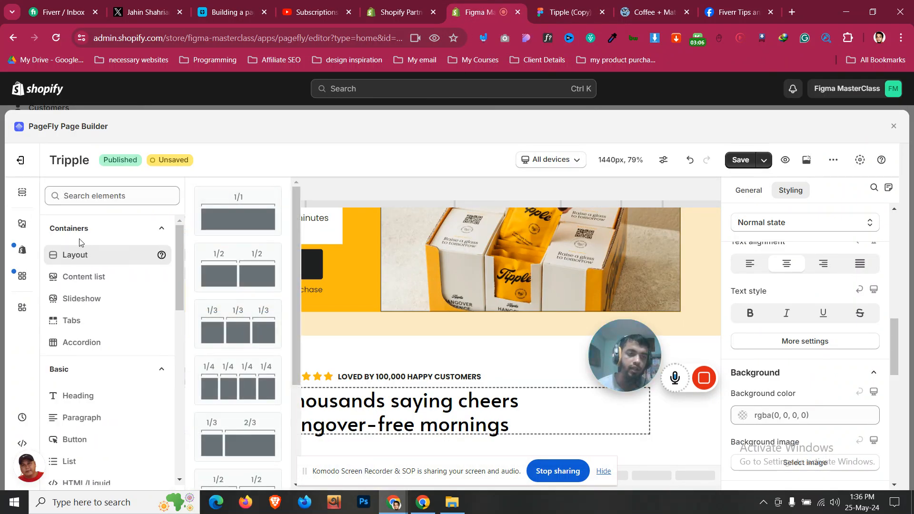
drag(246, 389, 436, 429)
- Set the top margin of the new four-column row to 30 px
click(434, 428)
key(Up)
key(Up)
key(Up)
key(Up)
key(Up)
key(Up)
key(Up)
key(Up)
key(Up)
key(Up)
key(Up)
key(Up)
key(Up)
key(Up)
key(Up)
key(Up)
key(Up)
key(Up)
key(Up)
key(Up)
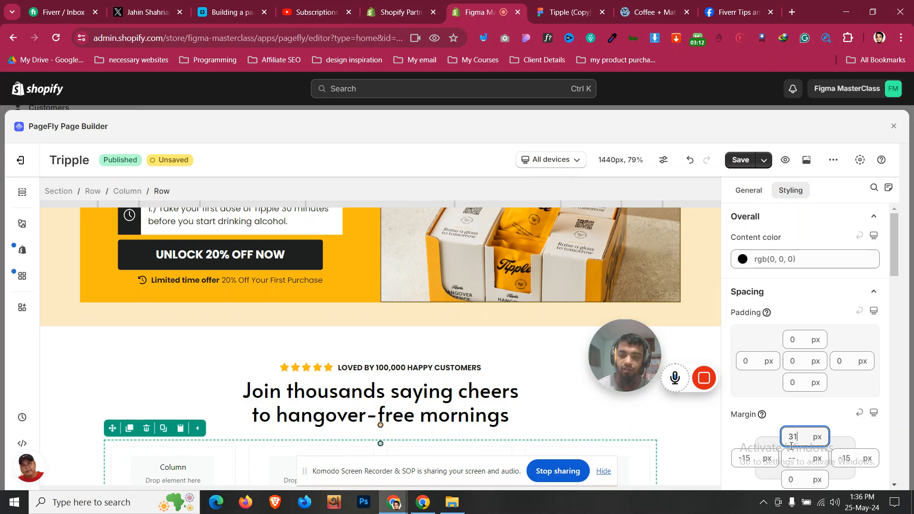
scroll(446, 441, down, 2)
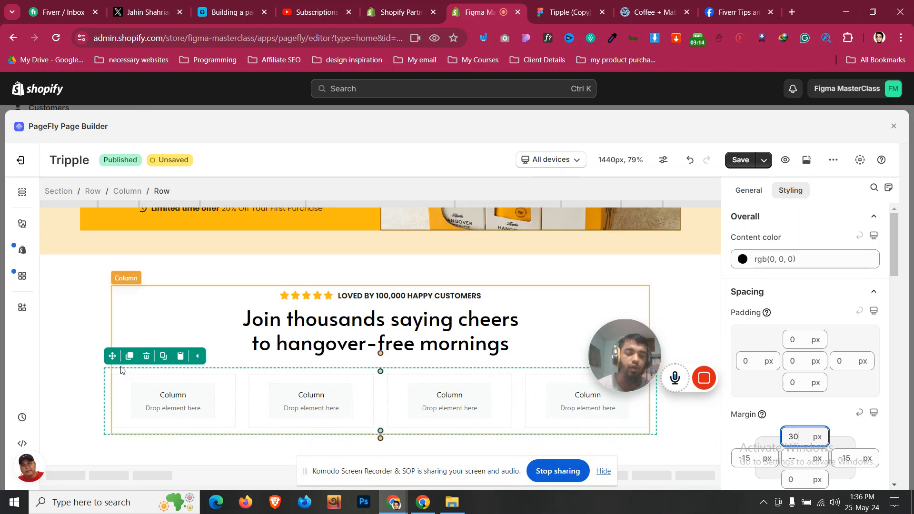
- In the Figma design, select the first testimonial card's customer portrait frame and add a 1x PNG export setting to it
click(558, 8)
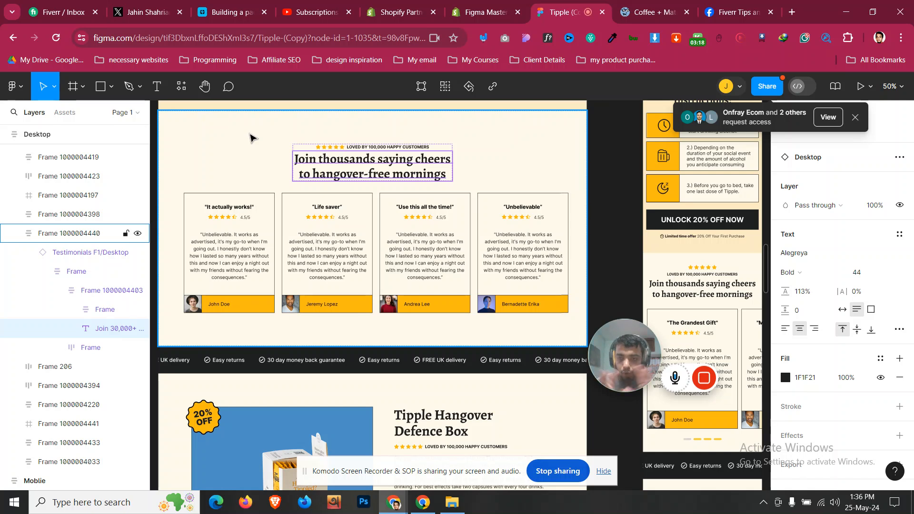
double_click(200, 309)
double_click(200, 309)
double_click(200, 309)
double_click(200, 309)
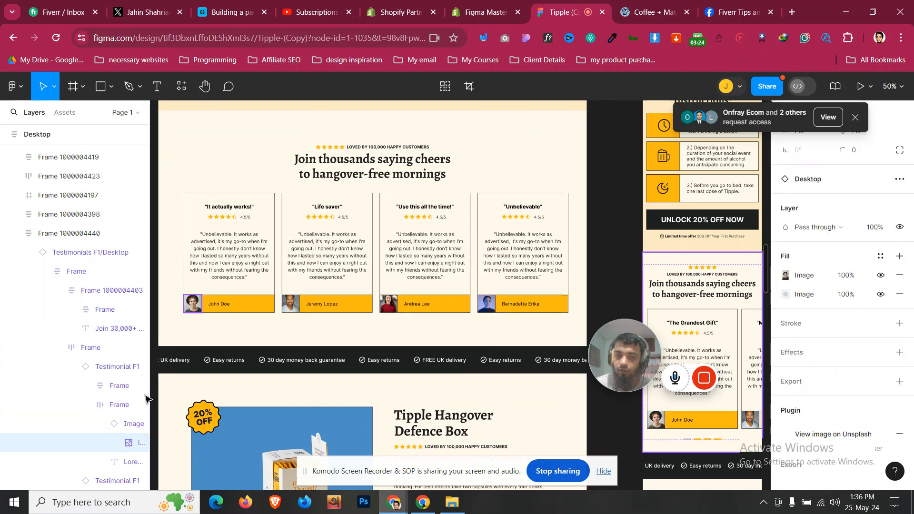
click(119, 429)
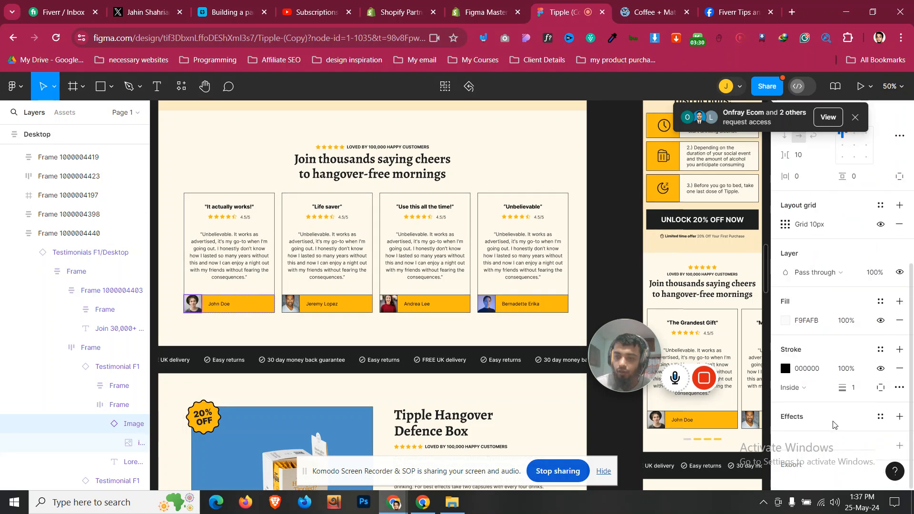
click(899, 446)
scroll(851, 427, down, 2)
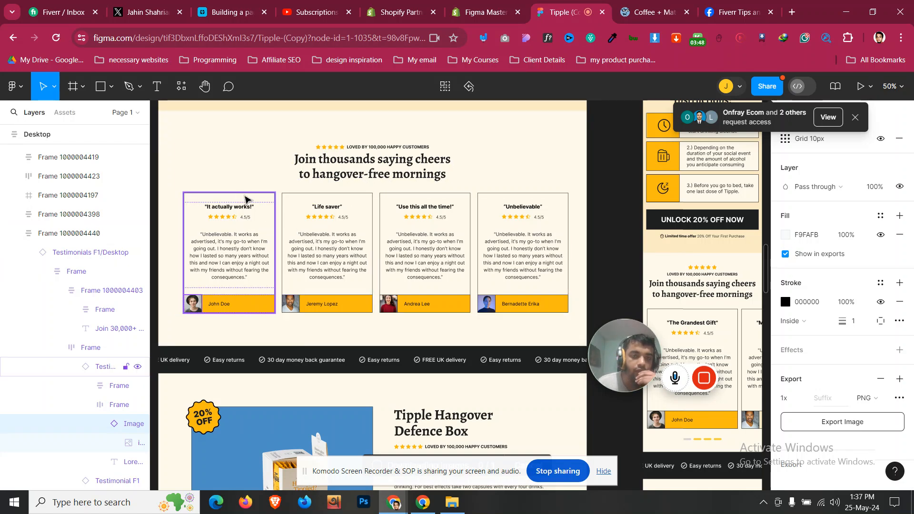
- Back in PageFly, give the first column of the four-column row a solid border 1 px wide on all sides
key(ctrl+shift+Tab)
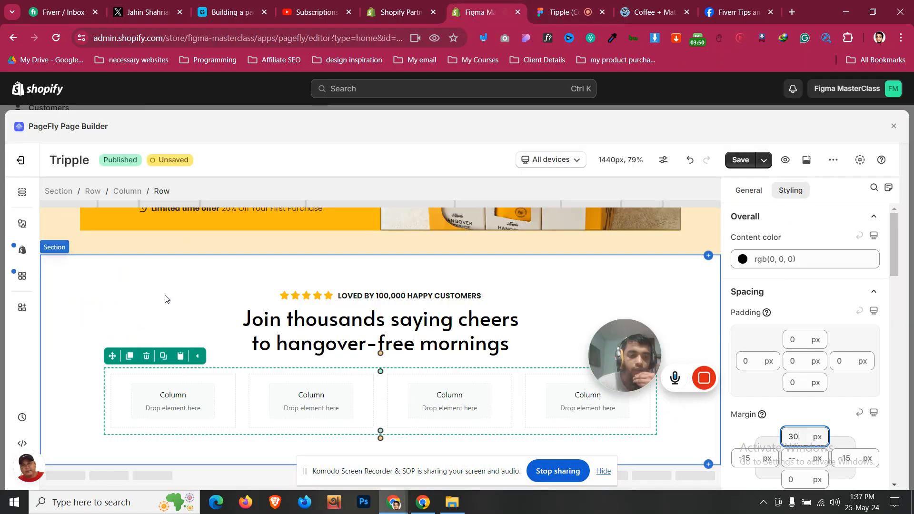
click(174, 395)
scroll(826, 290, down, 3)
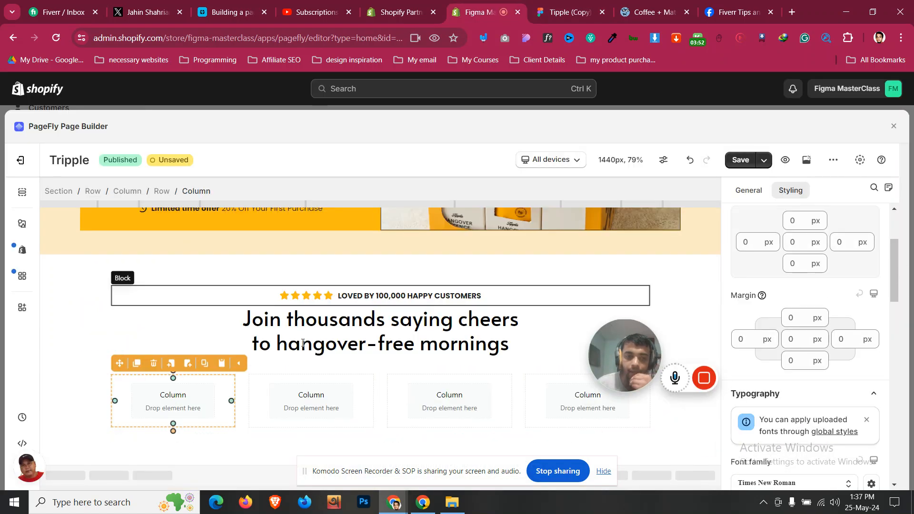
scroll(891, 289, down, 5)
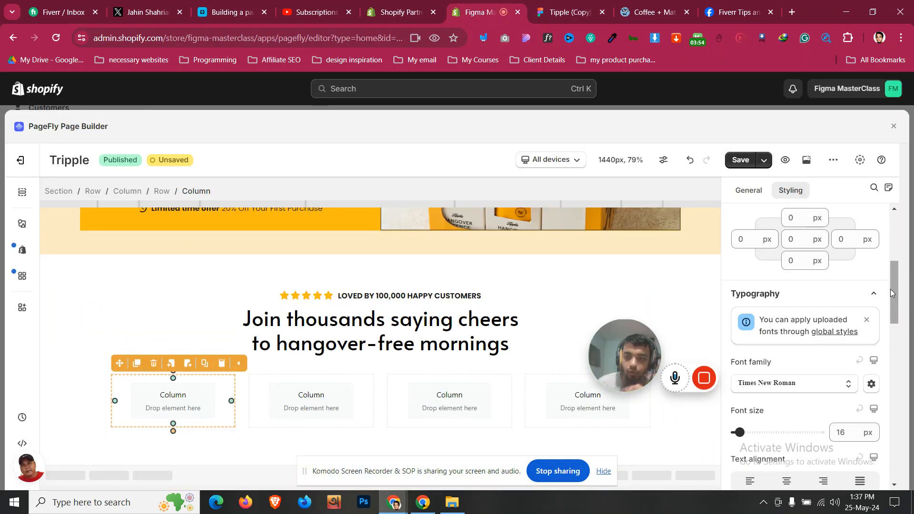
scroll(891, 292, down, 4)
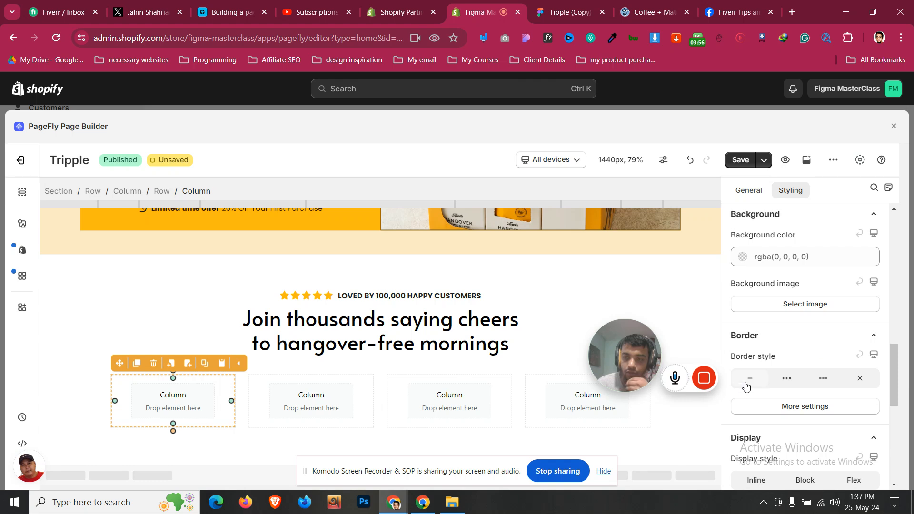
click(746, 384)
scroll(863, 437, down, 4)
click(805, 331)
click(792, 208)
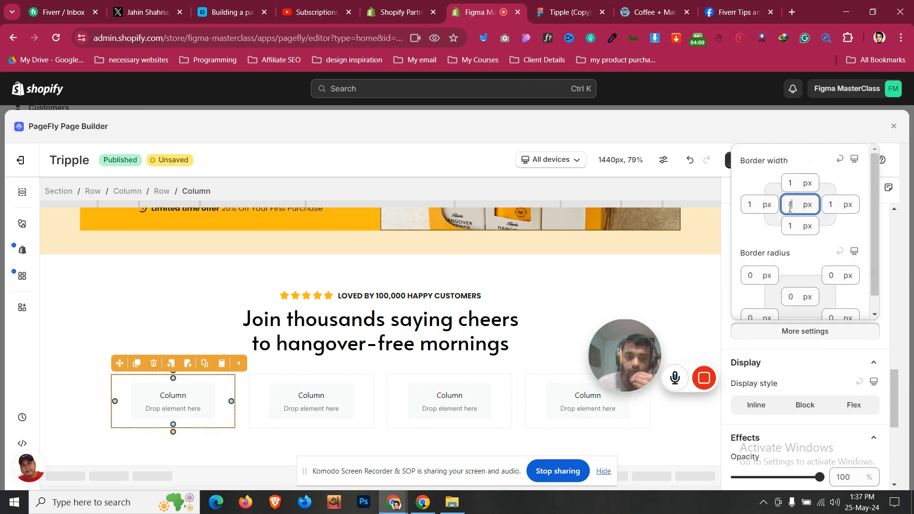
click(71, 391)
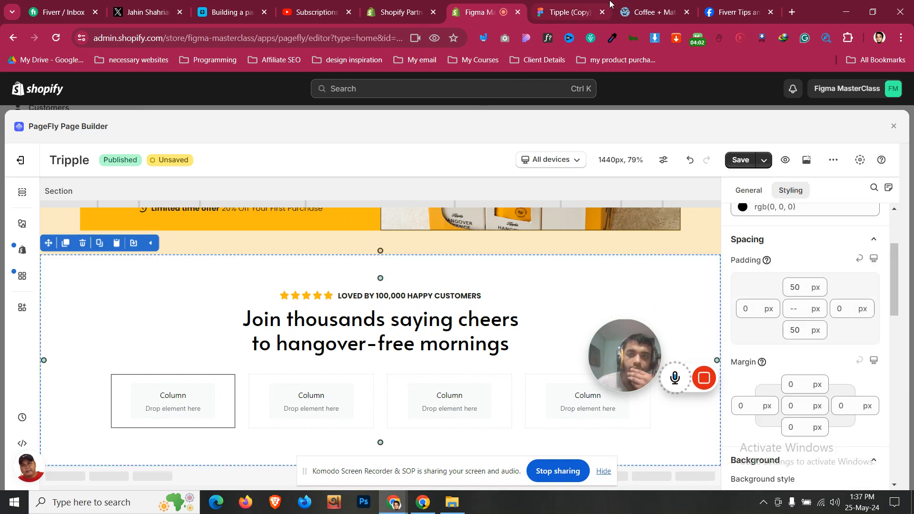
- Switch to the Figma design and open the first testimonial card's title text for editing
click(590, 5)
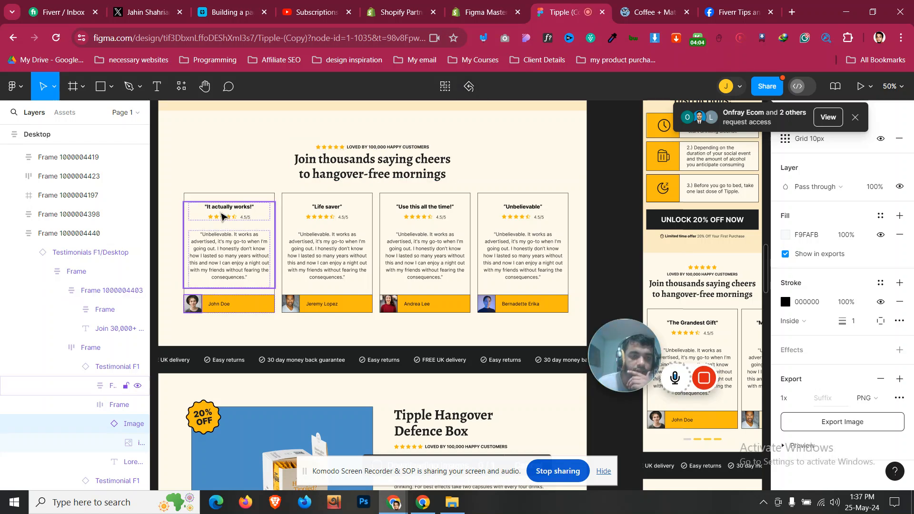
click(227, 211)
double_click(226, 208)
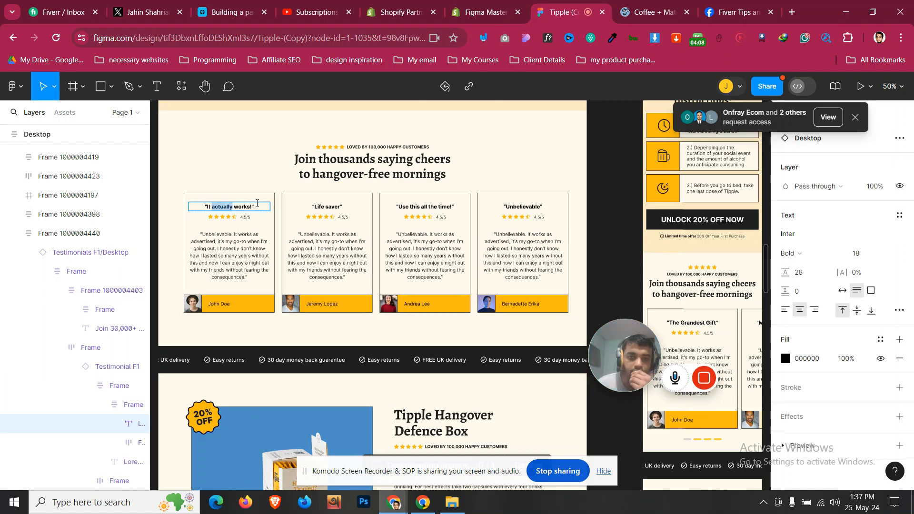
- Back in PageFly, duplicate the "LOVED BY 100,000 HAPPY CUSTOMERS" paragraph and move the copy into the first column of the four-column row
click(486, 12)
click(359, 296)
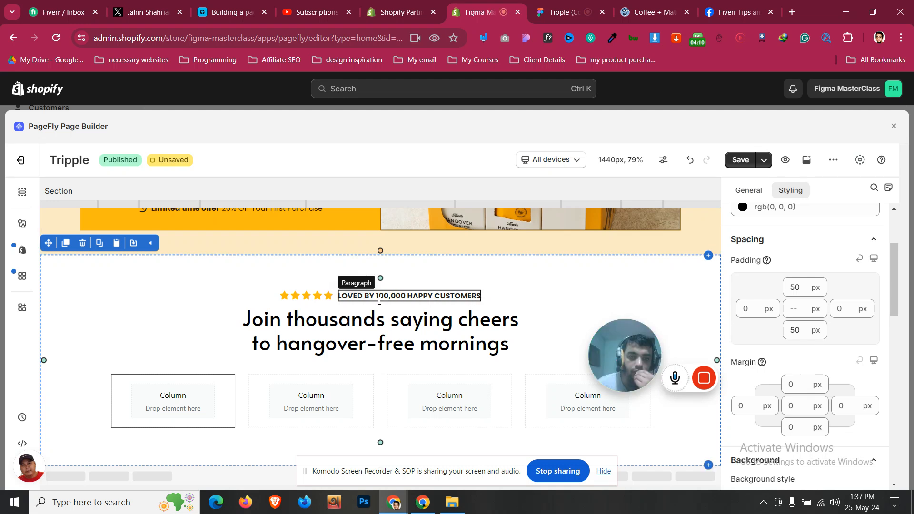
click(356, 281)
drag(420, 279, 133, 413)
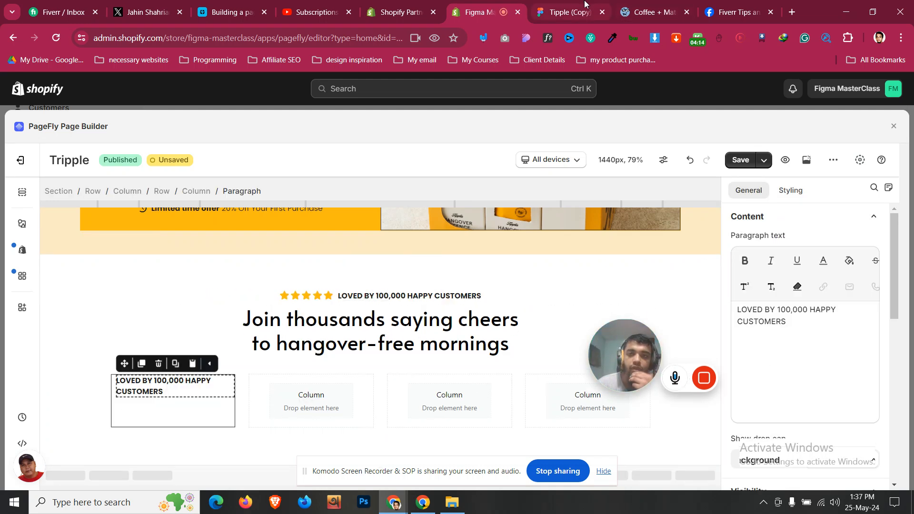
- Copy the first card's full title from Figma and replace the duplicated PageFly paragraph's text with "It actually works!" in quotation marks
click(561, 12)
key(ctrl+a)
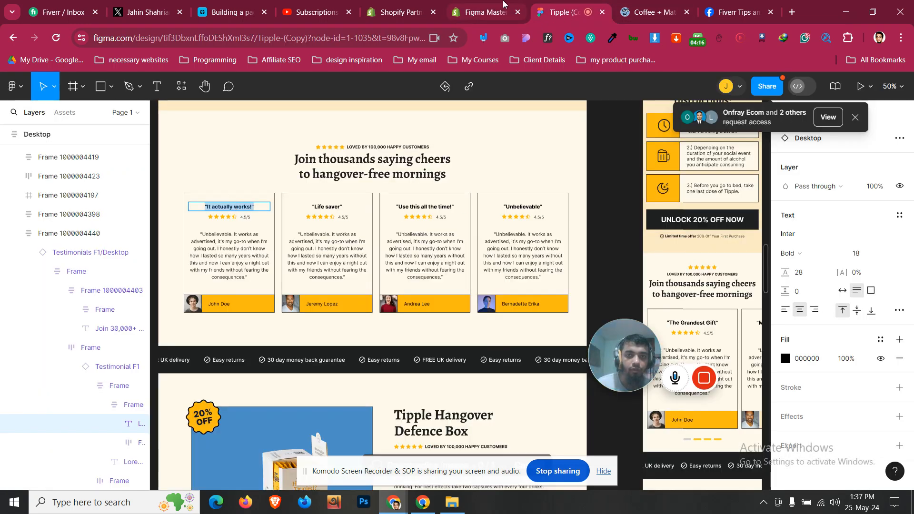
click(481, 12)
click(861, 332)
key(ctrl+a)
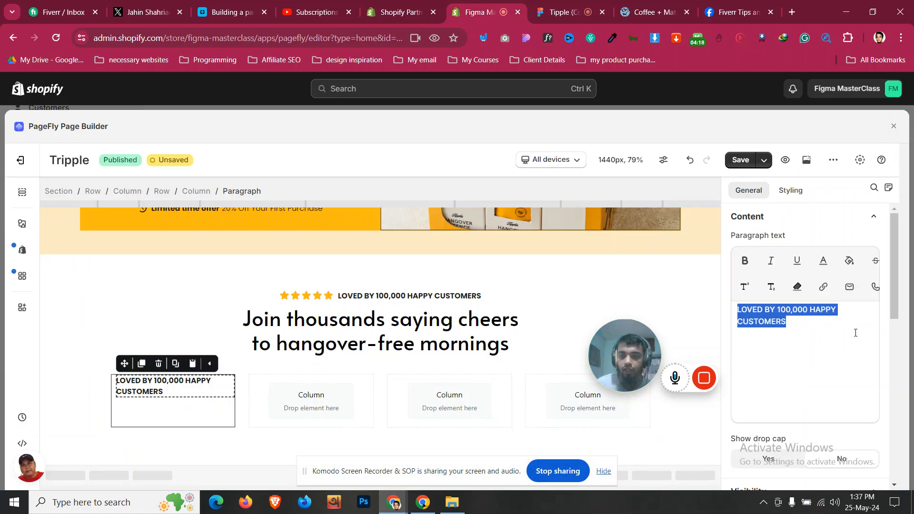
text("It actually works!")
- Center the "It actually works!" paragraph's text and set its left margin to 0 px
click(787, 191)
scroll(790, 339, down, 5)
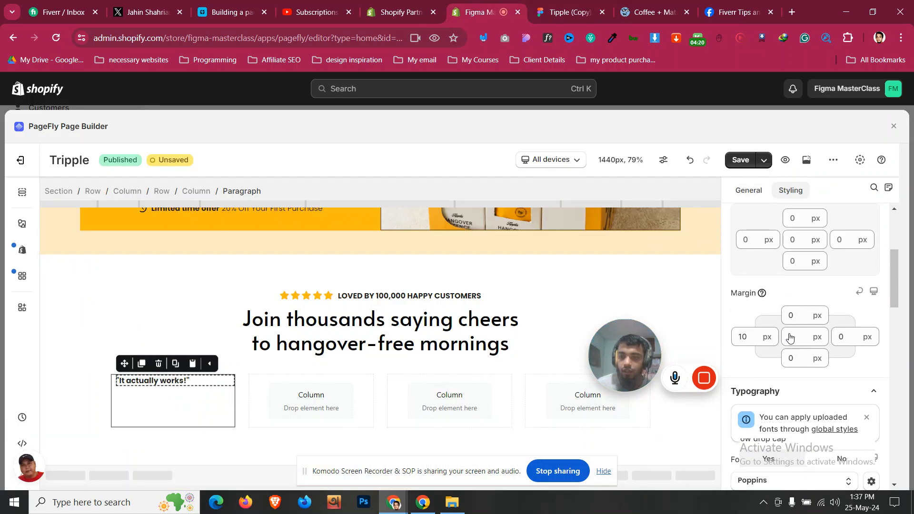
scroll(785, 400, down, 3)
click(786, 342)
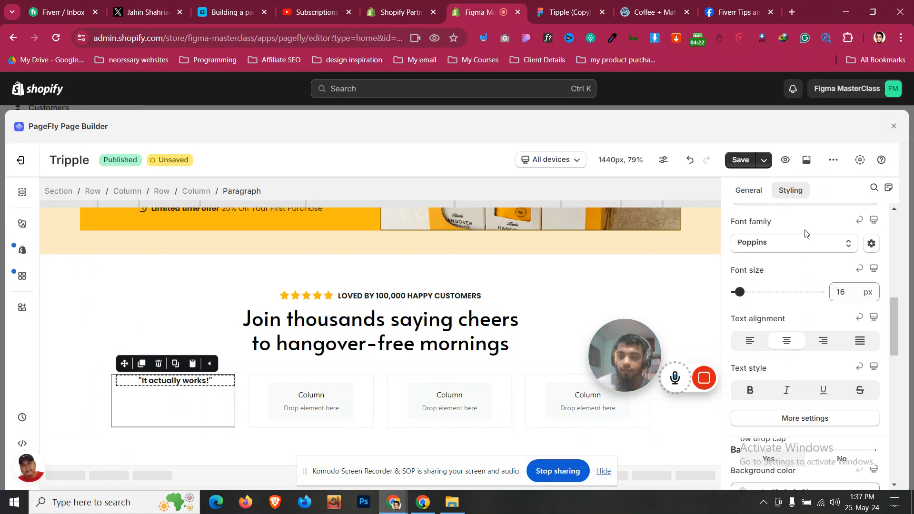
scroll(786, 342, up, 4)
double_click(754, 278)
text(6)
key(BackSpace)
text(0)
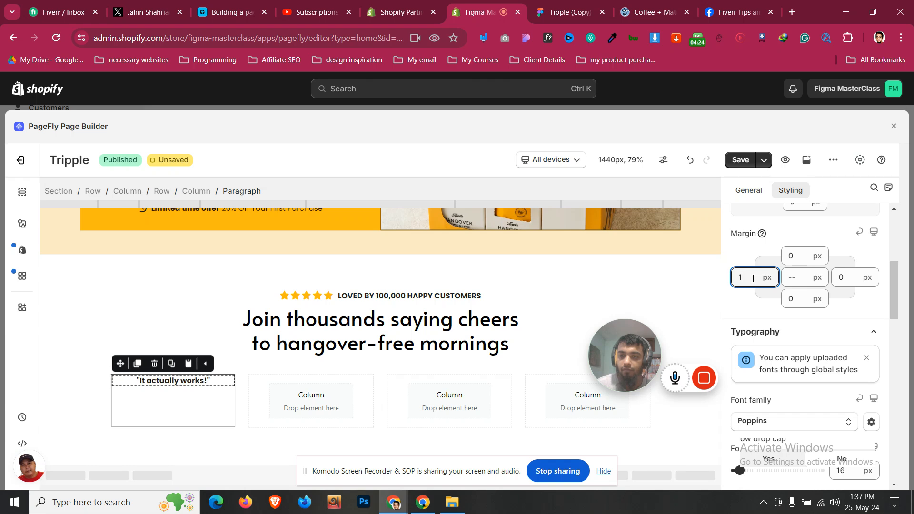
scroll(838, 414, down, 4)
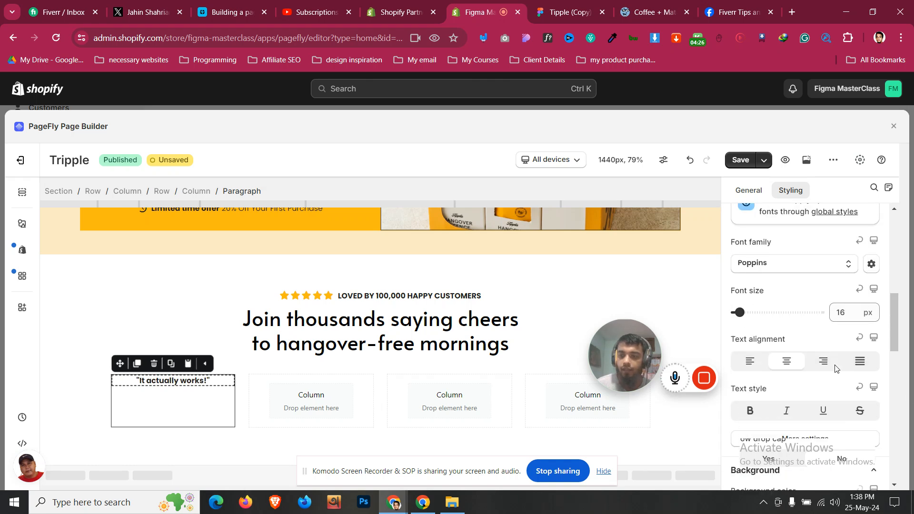
scroll(839, 419, down, 3)
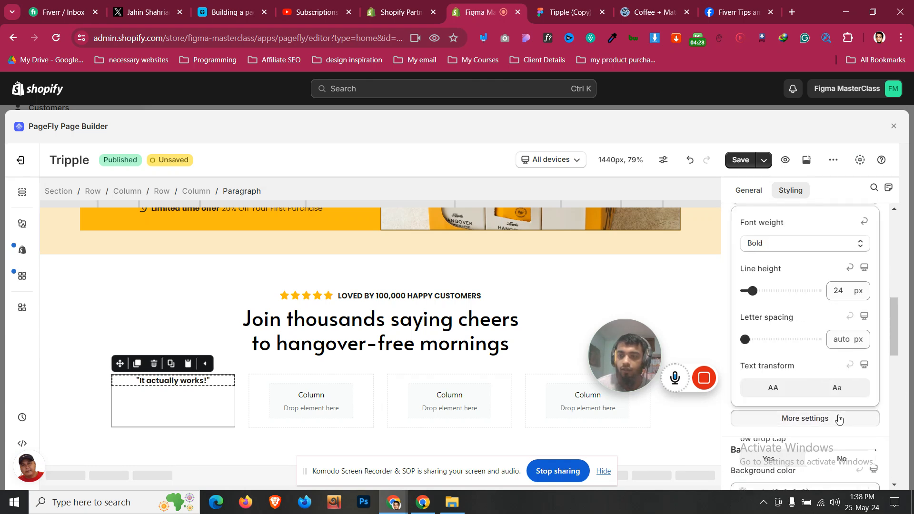
- Duplicate the star rating block above the heading and move the copy below the title in the first testimonial column
click(206, 417)
scroll(335, 332, up, 1)
scroll(419, 315, down, 1)
click(503, 301)
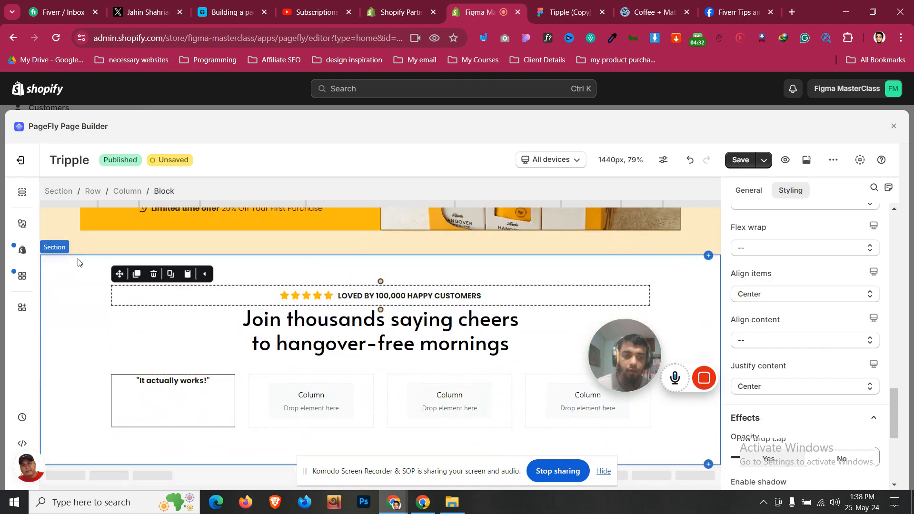
click(136, 273)
drag(128, 293, 174, 405)
- Copy the first card's rating text from Figma and replace the text beside the duplicated stars in PageFly with "4.5/5"
click(552, 11)
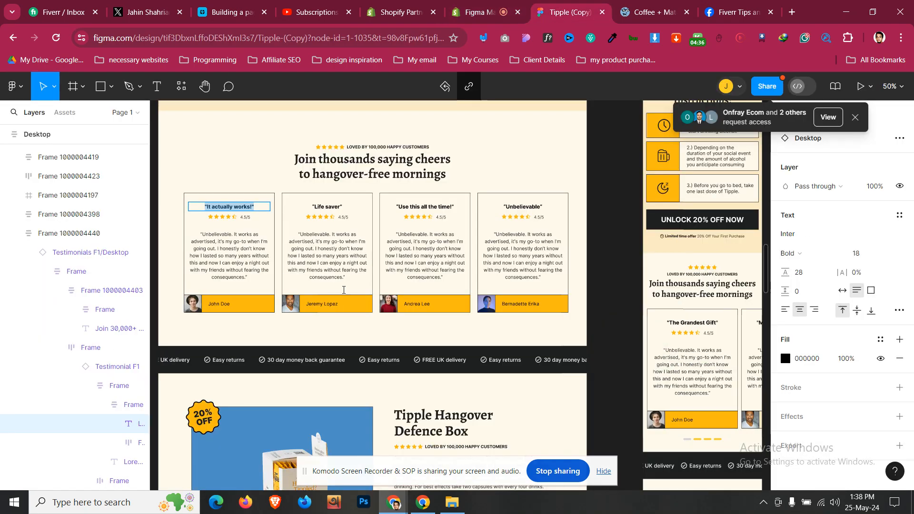
click(247, 218)
double_click(247, 217)
click(478, 12)
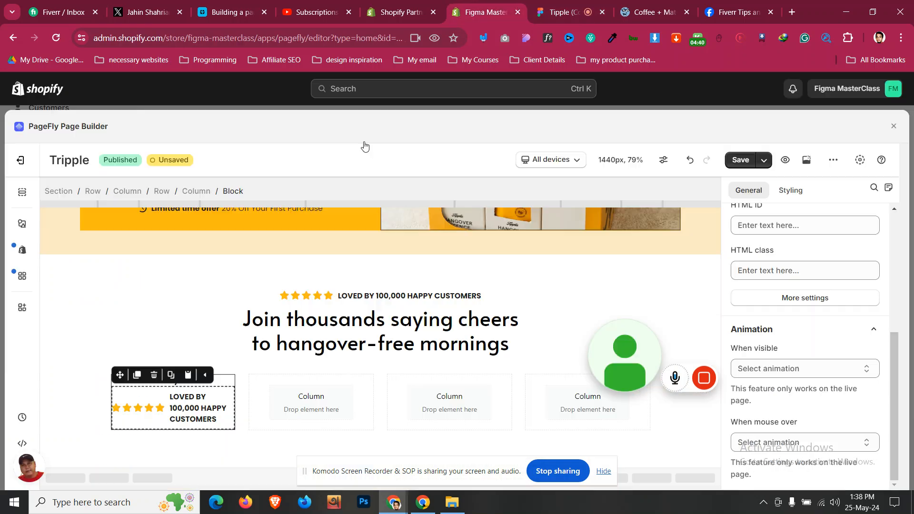
click(208, 414)
triple_click(208, 415)
text(4.5/5)
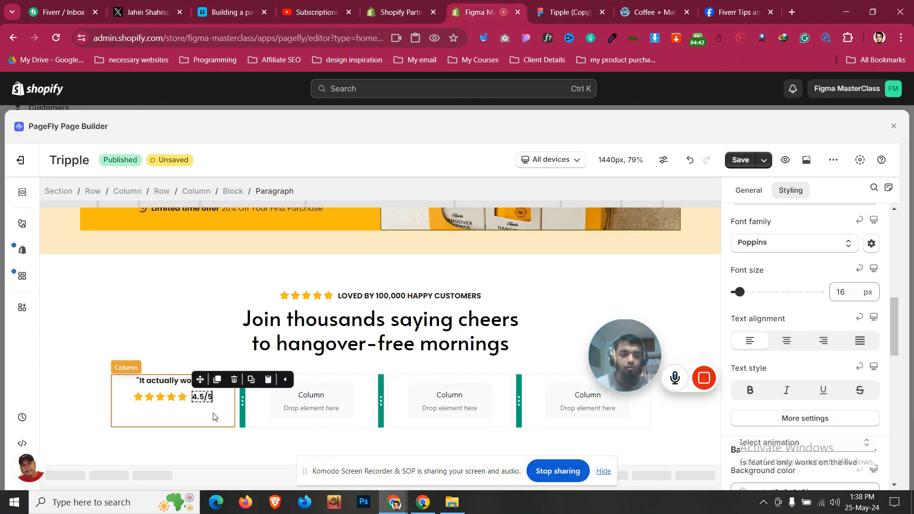
- Set the font weight of the 4.5/5 rating text to Light
click(805, 418)
click(790, 244)
click(779, 336)
click(779, 243)
click(766, 310)
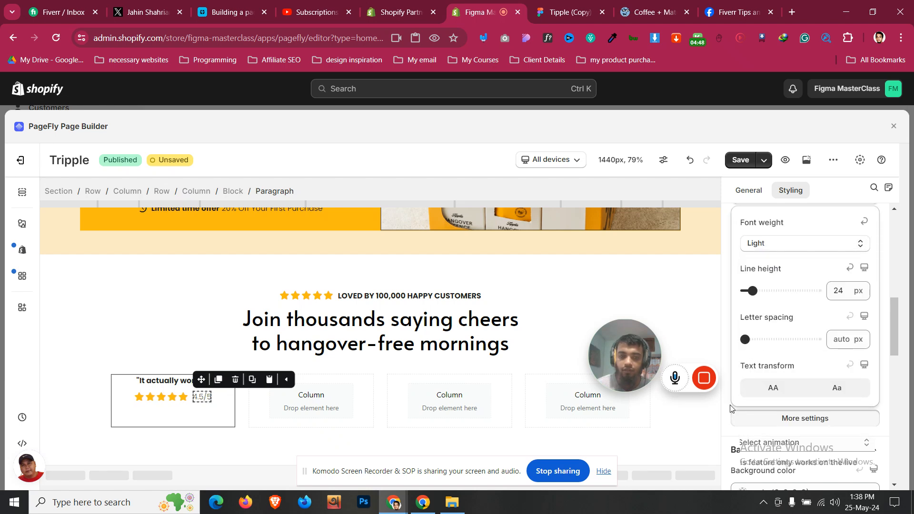
click(213, 406)
- Search the icon library for "star" for the card's last star icon and close it without selecting a replacement
click(184, 399)
click(760, 191)
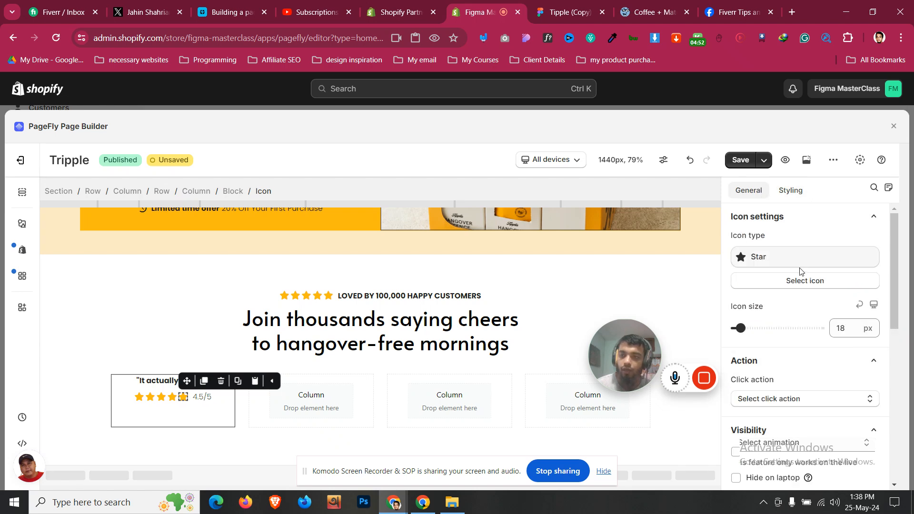
click(805, 281)
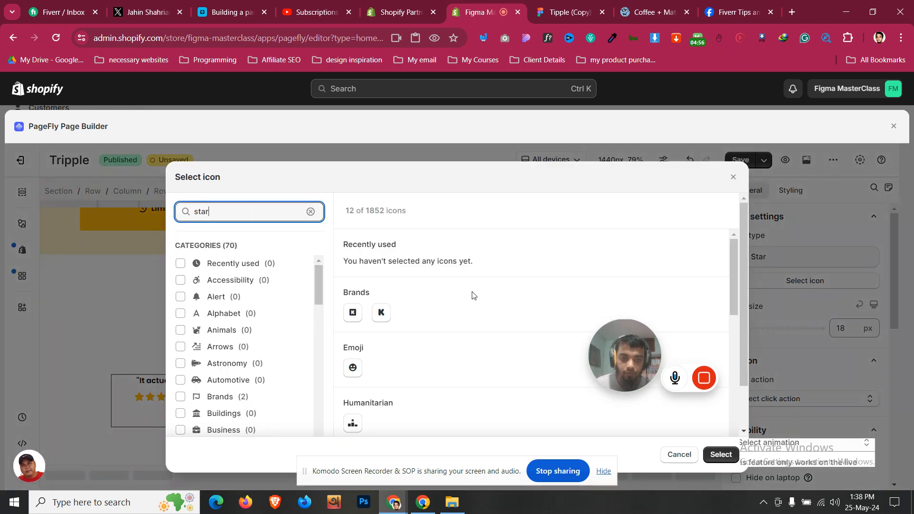
scroll(465, 286, down, 5)
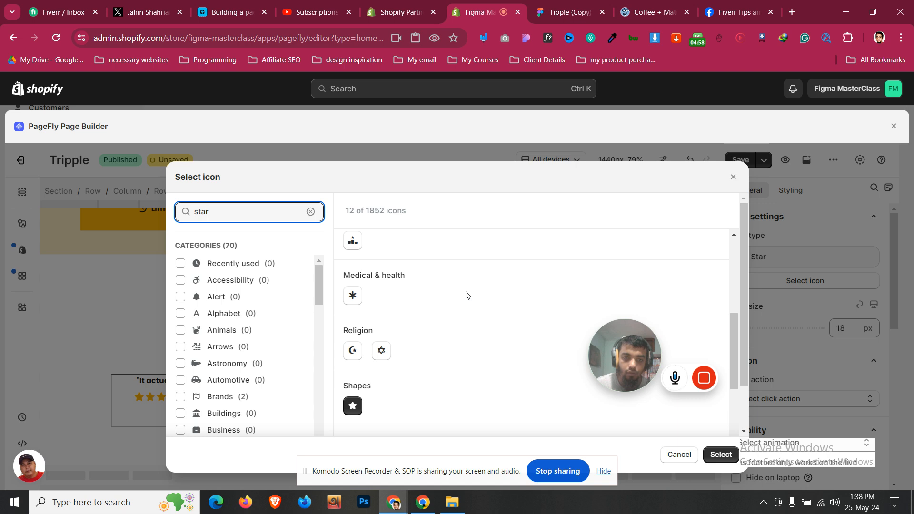
click(733, 177)
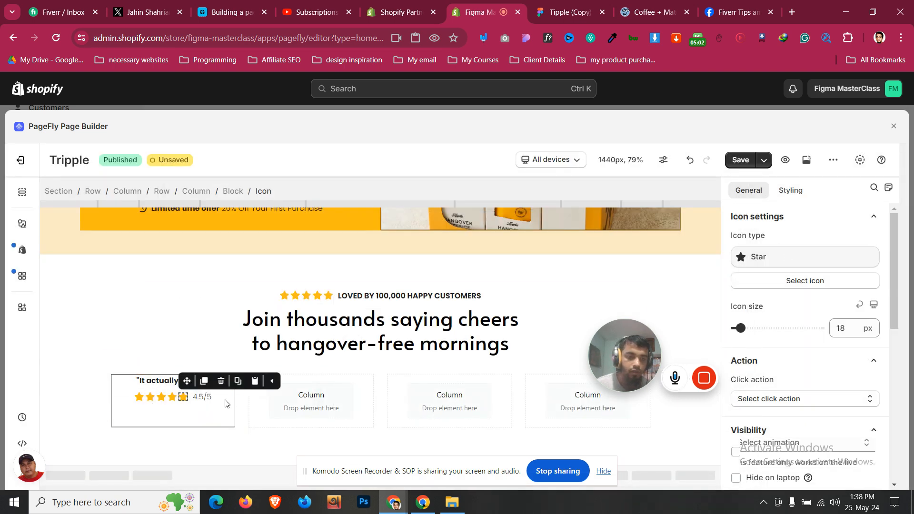
- Shorten the first card's rating text to "5/5"
click(202, 399)
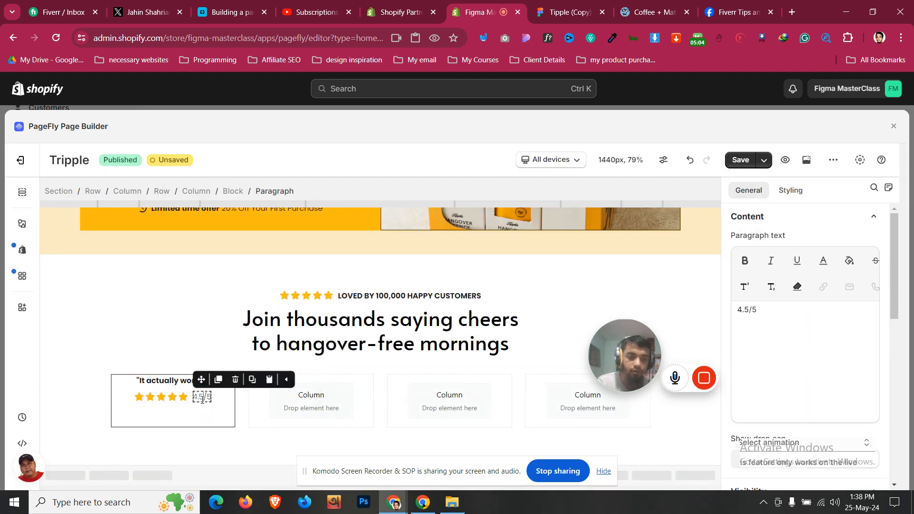
key(BackSpace)
key(BackSpace)
click(201, 417)
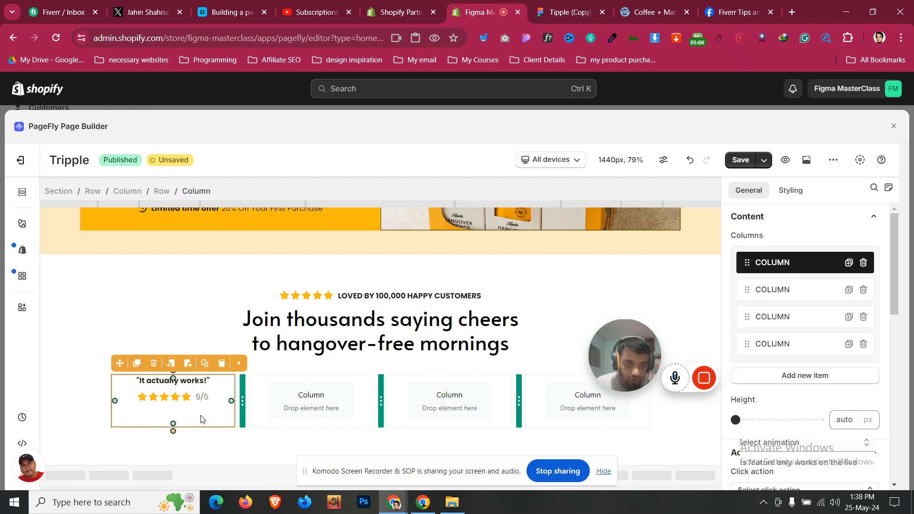
- Set the font weight of the card's 5/5 rating text to Medium
click(207, 395)
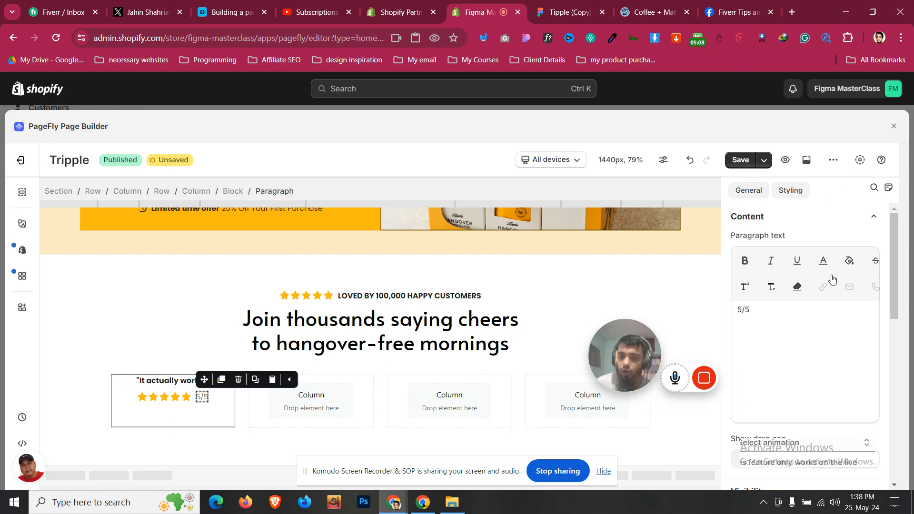
scroll(831, 291, up, 4)
scroll(829, 300, down, 1)
click(828, 300)
click(772, 350)
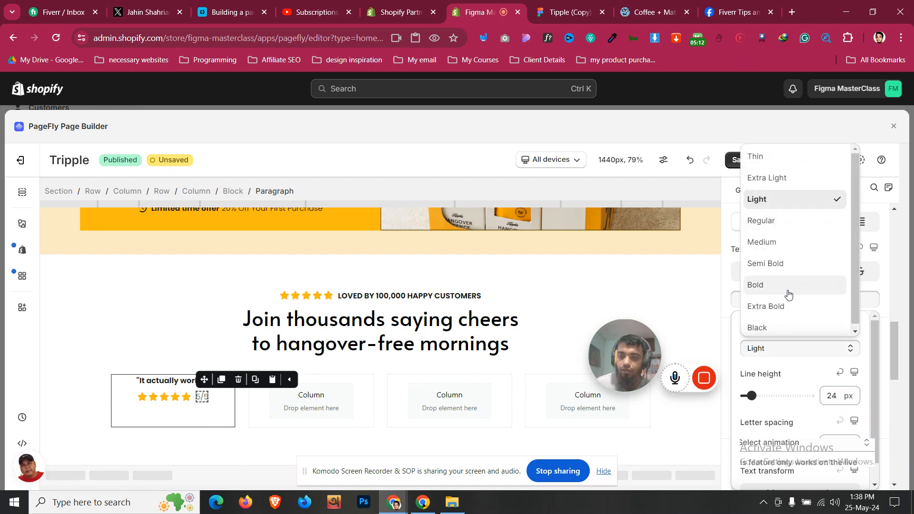
click(789, 246)
- Try the centered content position on the four-column row and return it to top-left
click(186, 422)
click(162, 192)
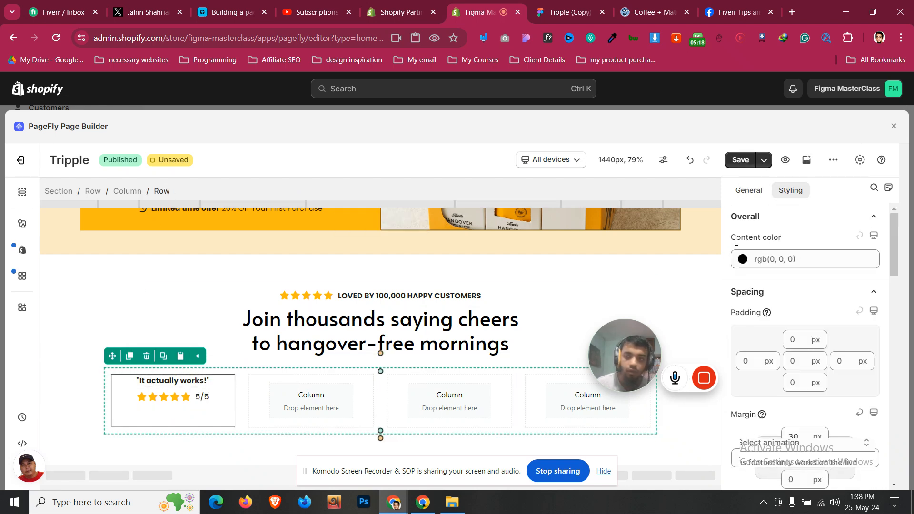
click(749, 190)
scroll(800, 338, down, 3)
click(805, 310)
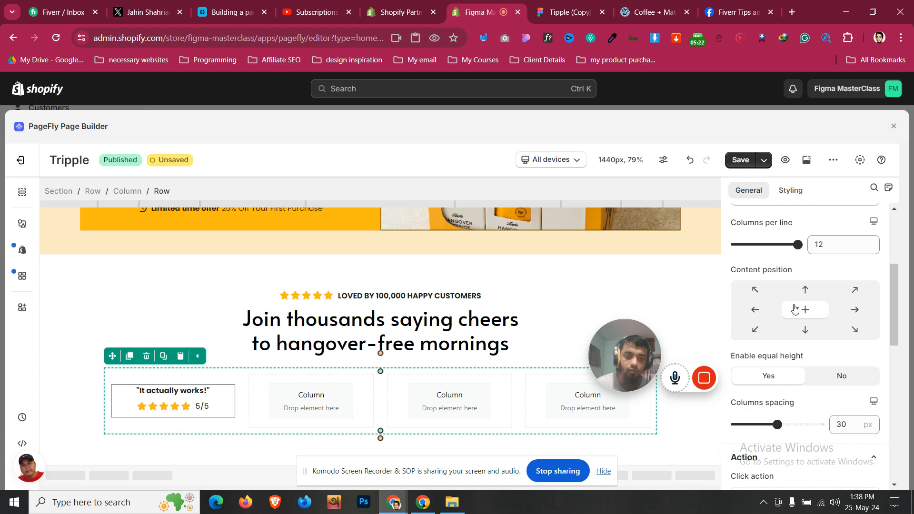
click(755, 290)
- Compare the first testimonial column with its Figma card and set the column's top padding to 20 px in PageFly
click(114, 419)
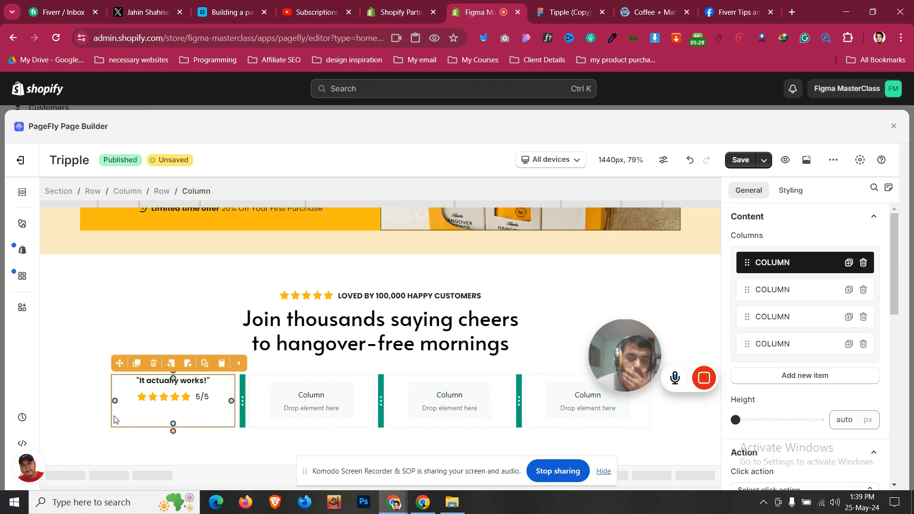
click(542, 5)
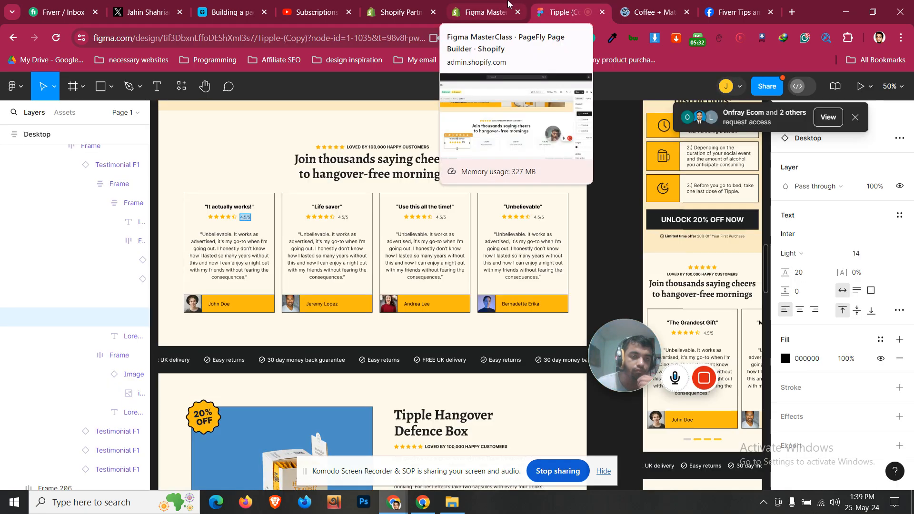
click(508, 4)
click(558, 3)
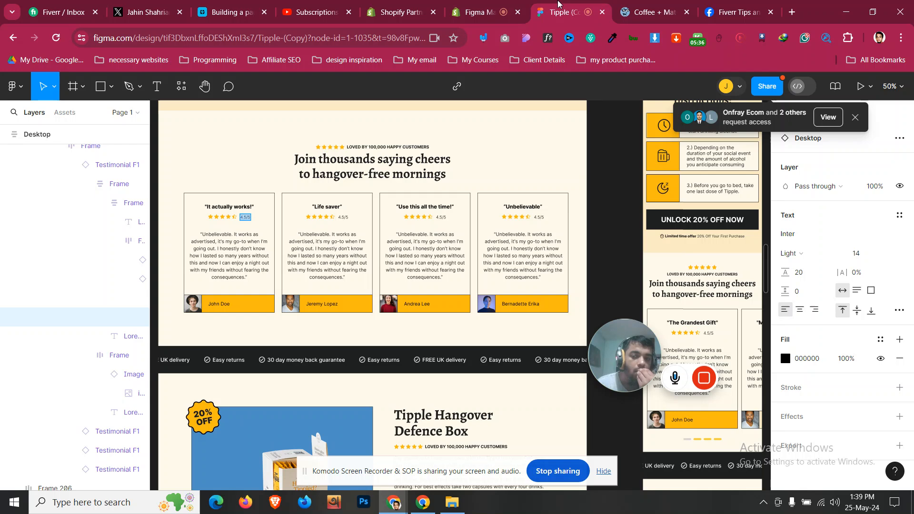
click(490, 11)
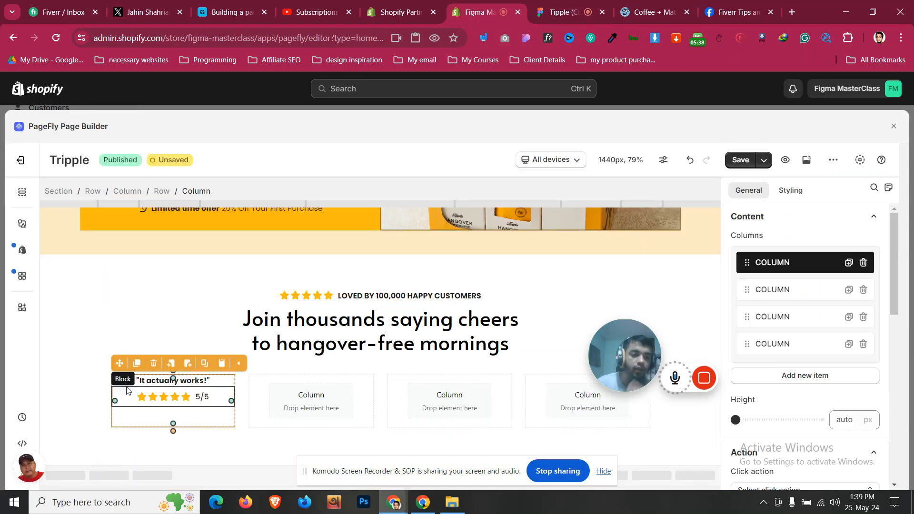
click(790, 190)
scroll(803, 362, up, 5)
click(798, 281)
text(15)
key(Up)
key(Up)
key(Up)
key(Up)
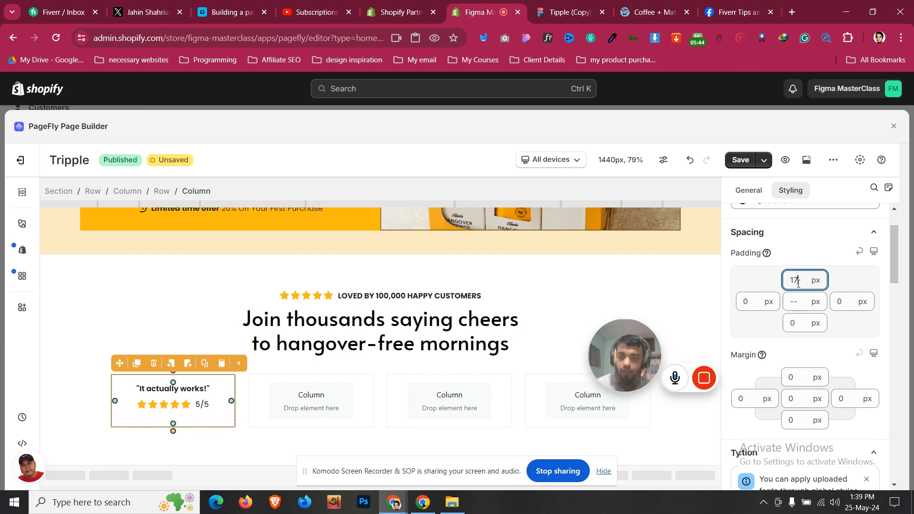
- Set the first column's bottom padding to 20 px and its left and right padding to 10 px
click(799, 322)
text(3)
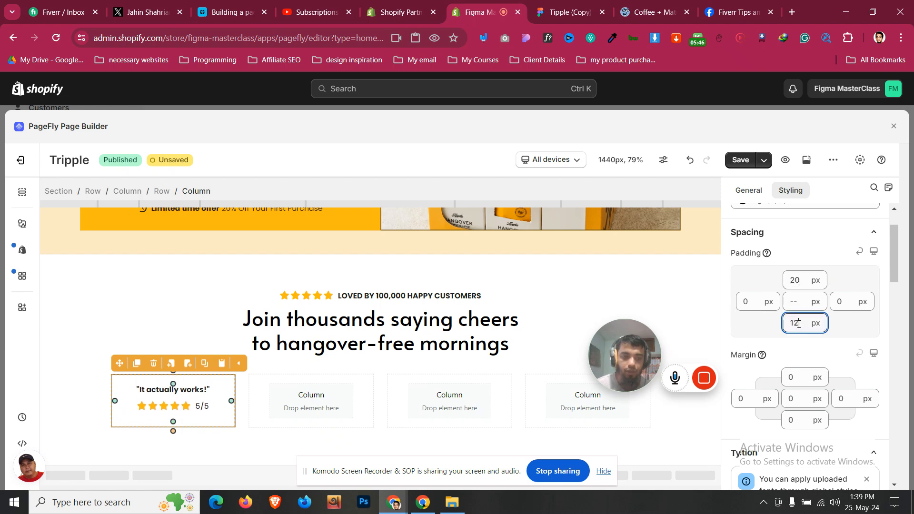
click(754, 303)
scroll(753, 301, up, 9)
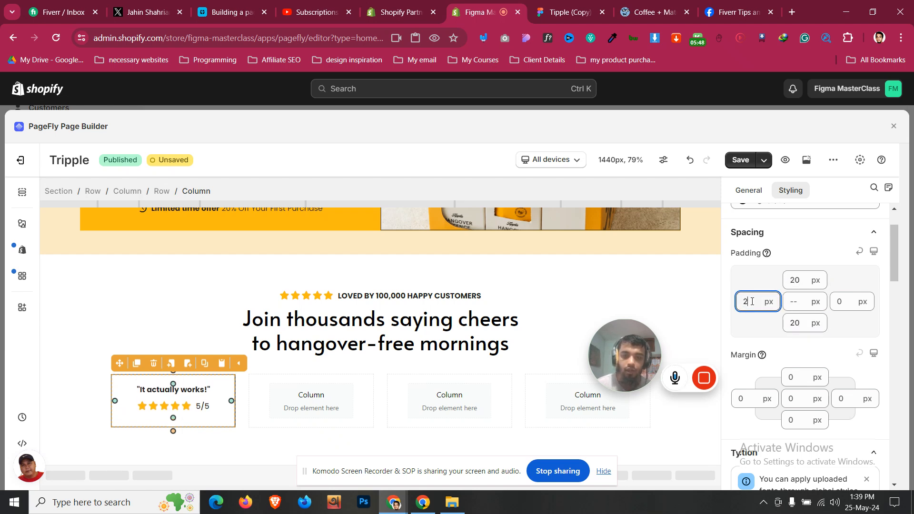
scroll(753, 301, up, 1)
click(843, 302)
scroll(843, 302, up, 10)
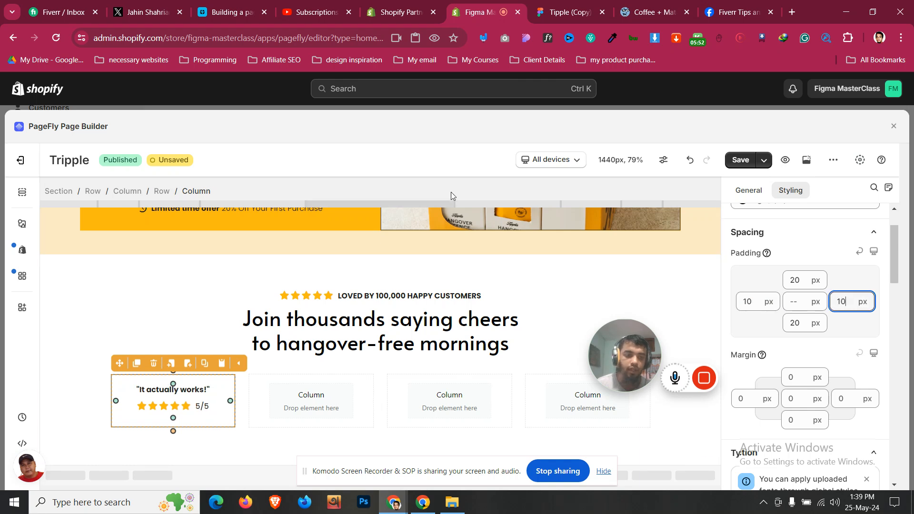
- Copy the full review text from the "It actually works!" card in Figma and return to PageFly
click(562, 12)
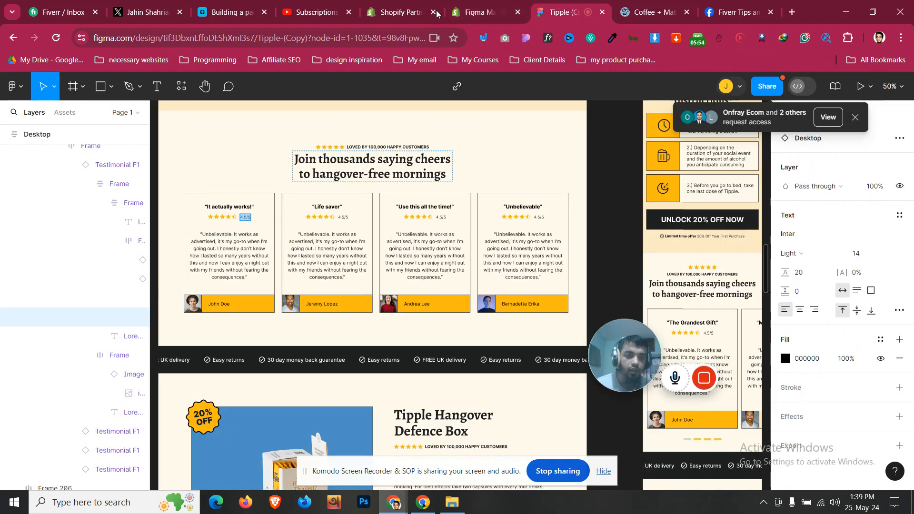
click(229, 256)
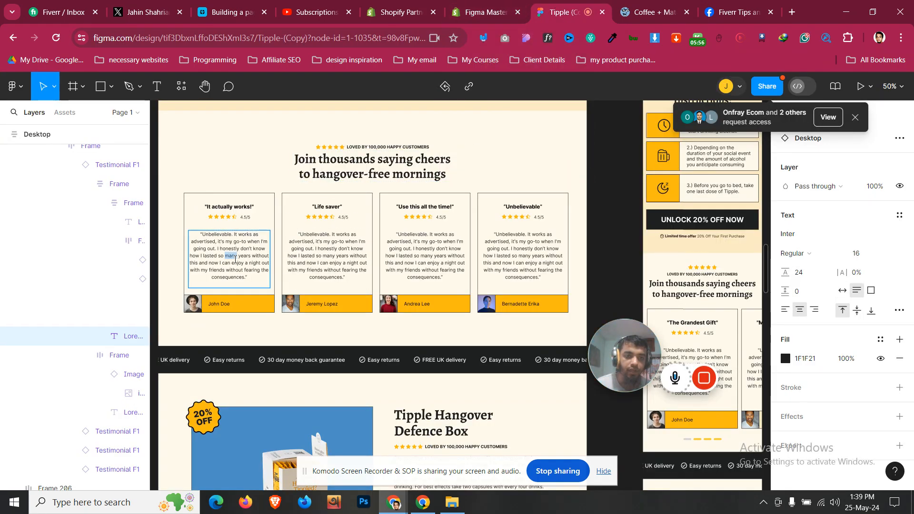
double_click(244, 260)
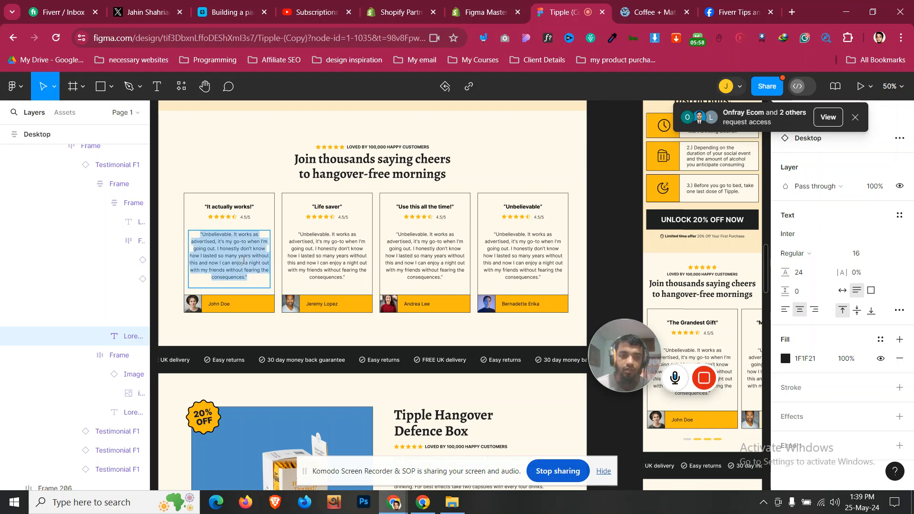
click(491, 14)
- Duplicate the "Limited time offer" paragraph into the first testimonial column below the rating and replace its text with the copied "Unbelievable" review
scroll(426, 250, up, 5)
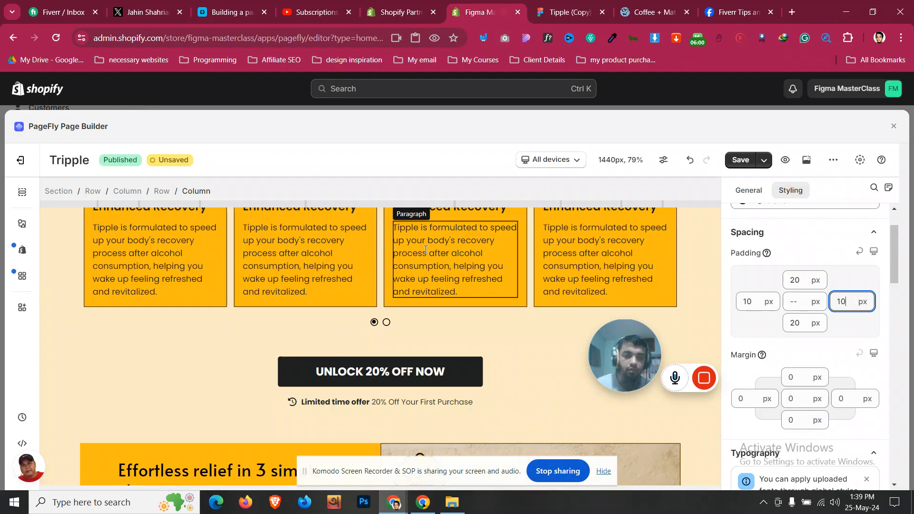
scroll(425, 249, down, 2)
click(329, 307)
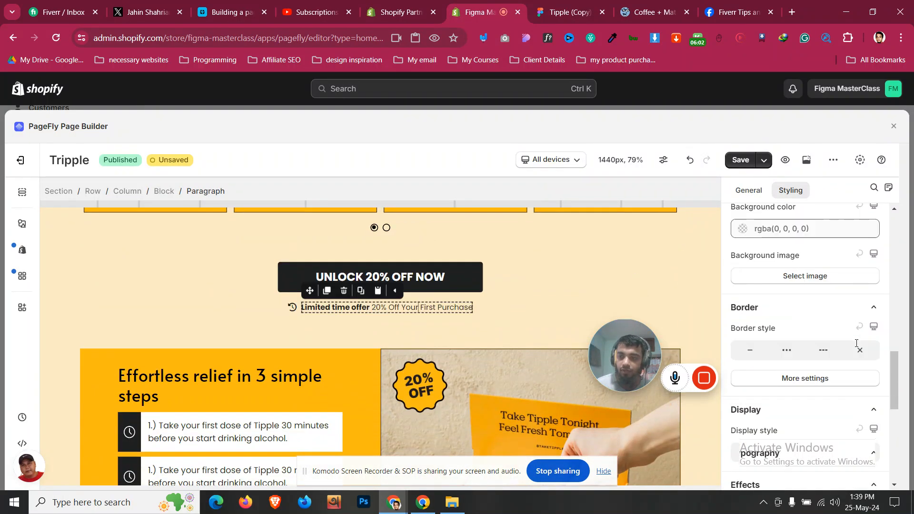
click(328, 291)
drag(399, 291, 213, 421)
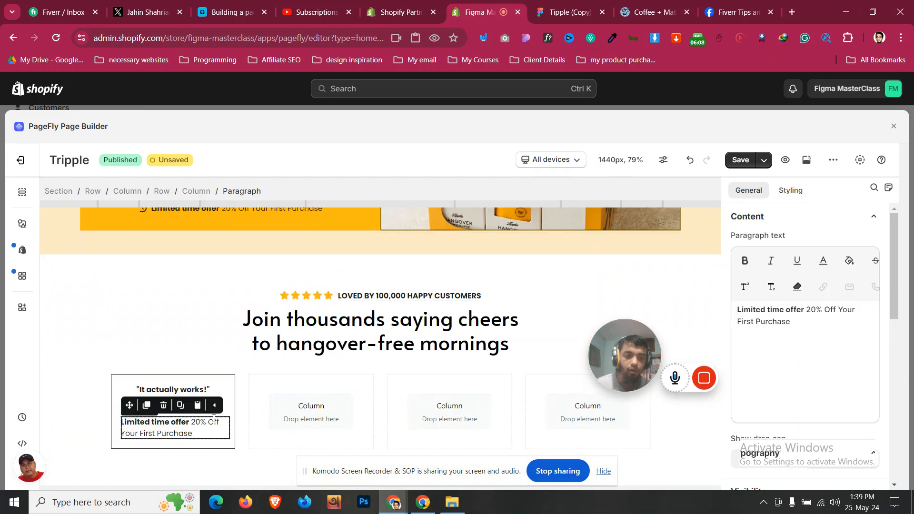
key(ctrl+a)
text(Unbelievable. It works as advertised, it's my go-to when I'm going out. I honestly don't know how I lasted so many years without this and now I can enjoy a night out with my friends without fearing the consequences!)
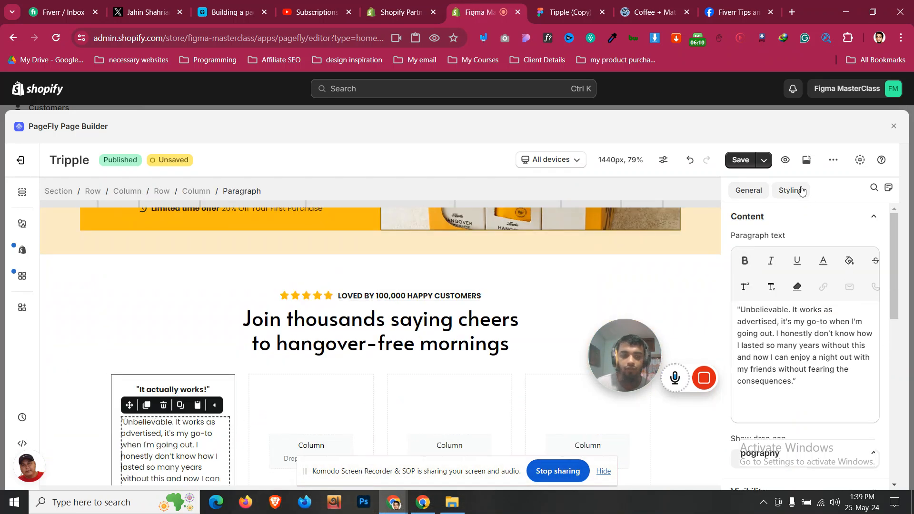
- Remove the review paragraph's extra left spacing and center its text
click(800, 191)
scroll(777, 354, up, 6)
click(796, 403)
scroll(850, 338, down, 6)
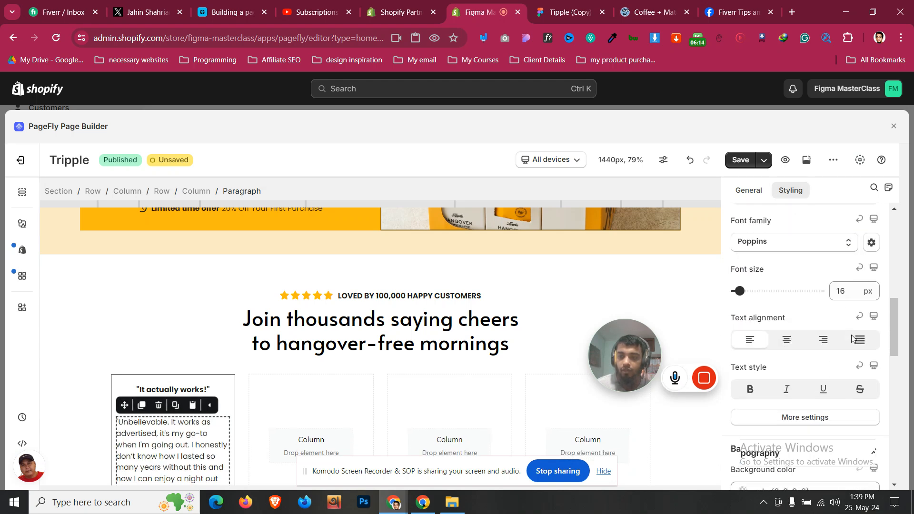
click(793, 282)
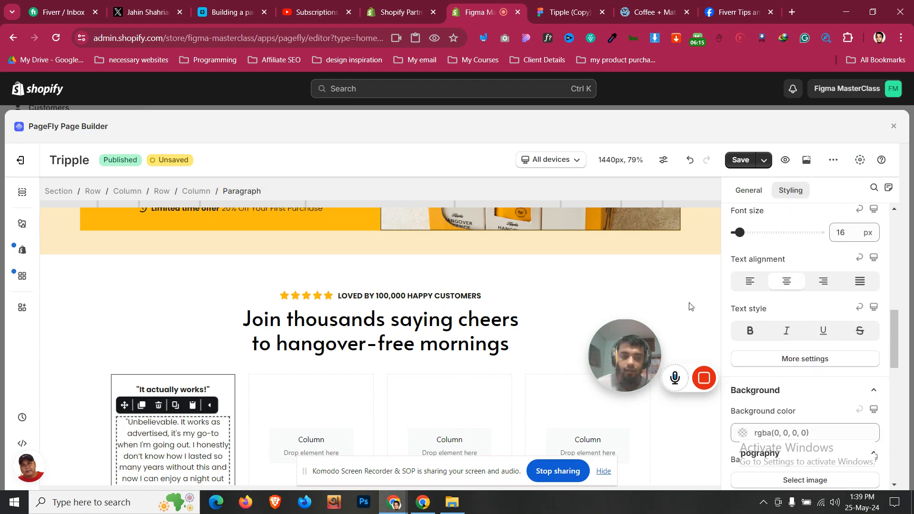
- Compare the first testimonial column in PageFly with its card in the Figma design
click(147, 379)
scroll(115, 391, down, 2)
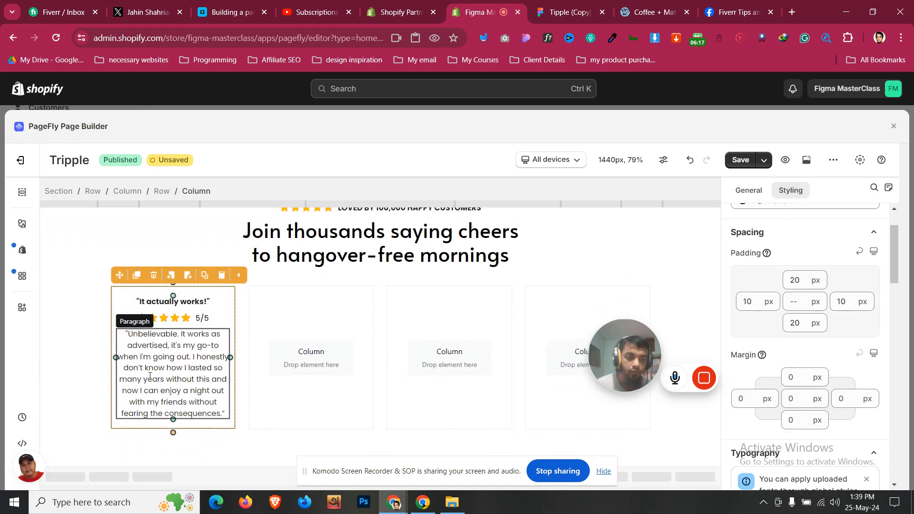
click(92, 397)
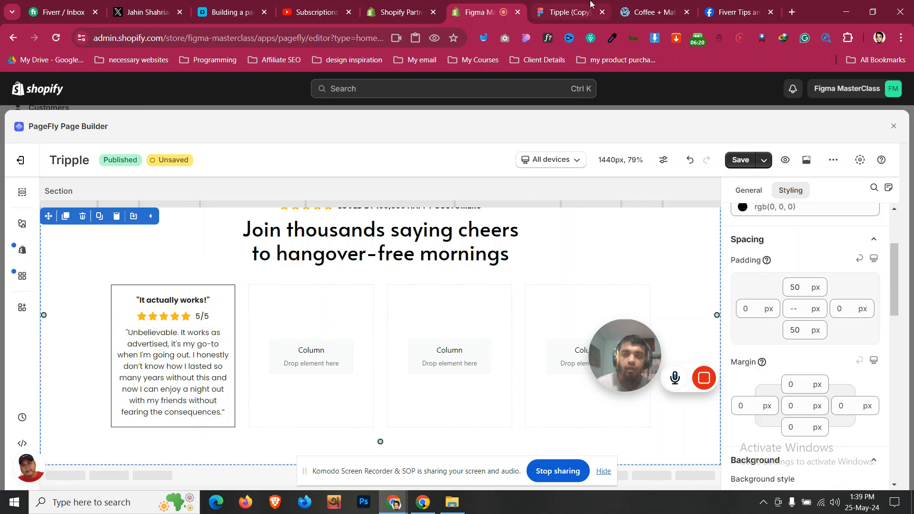
click(590, 13)
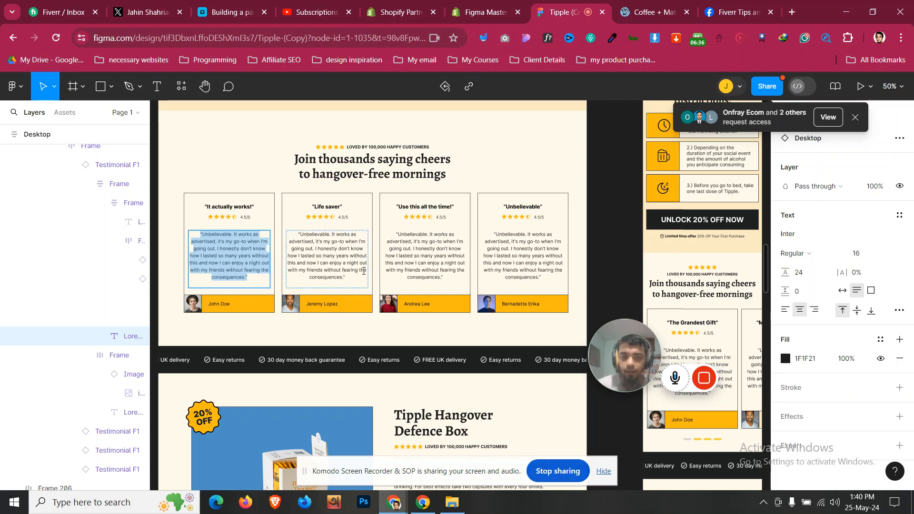
key(ctrl+shift+Tab)
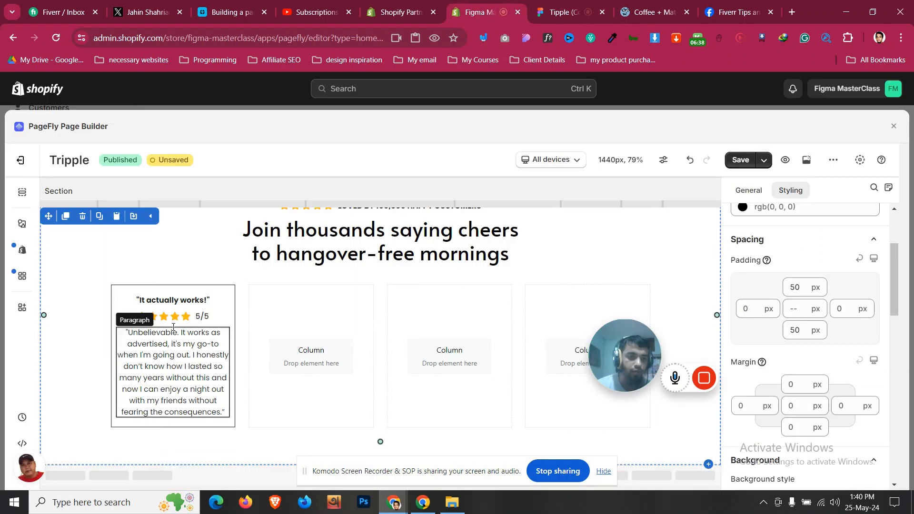
- Duplicate the star rating block, place the copy below the review paragraph and delete one star from it
click(217, 321)
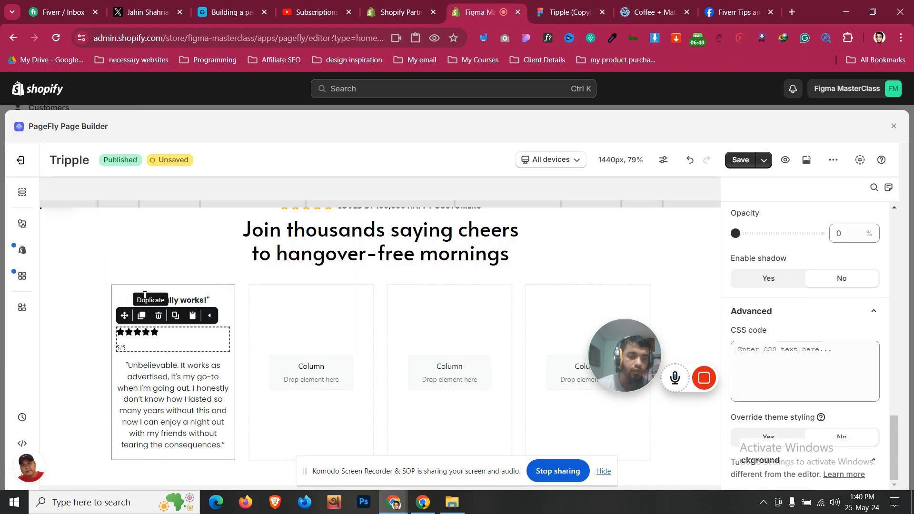
drag(125, 287, 196, 410)
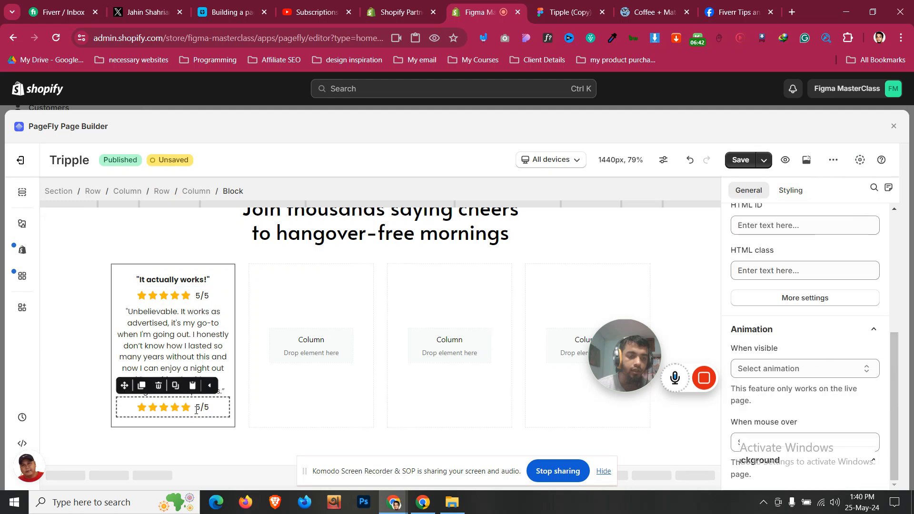
click(142, 408)
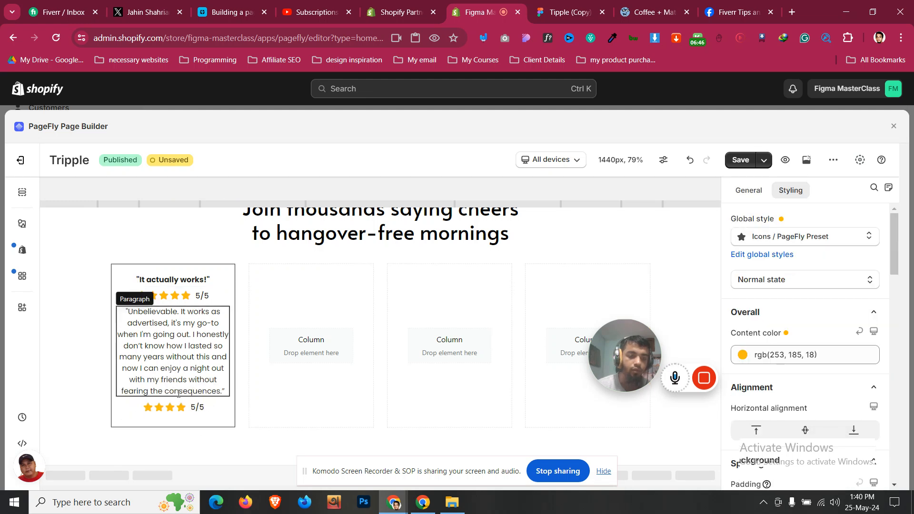
- Insert an Image element into the duplicated rating block, between the stars and the 5/5 text
click(22, 223)
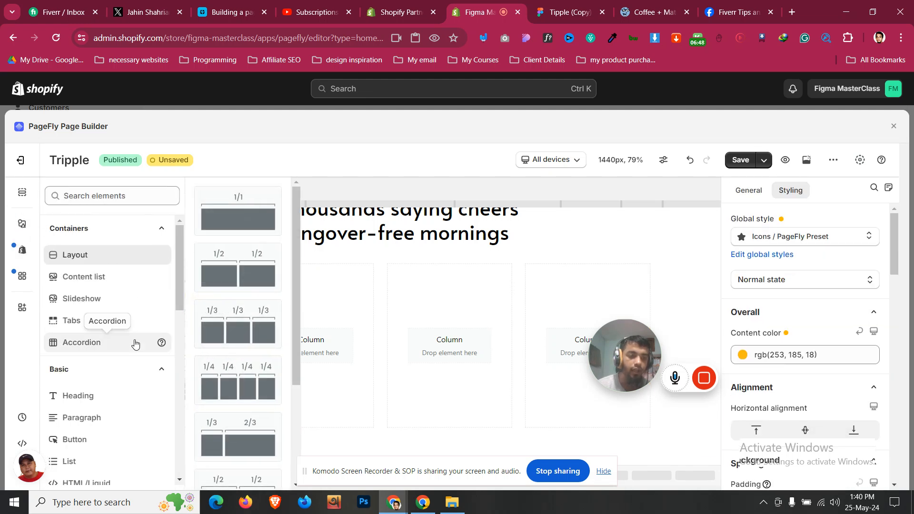
scroll(135, 345, down, 4)
drag(105, 412, 182, 410)
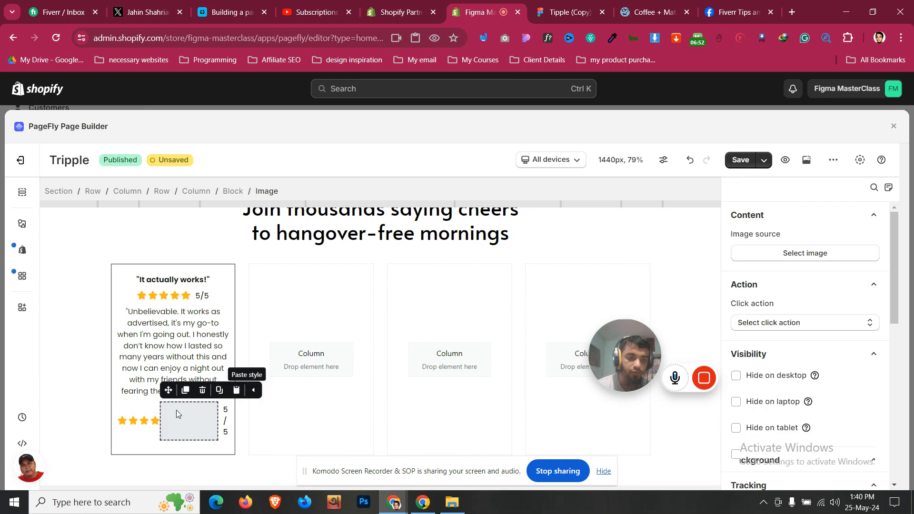
- Delete the remaining star icons from the duplicated block, keeping only the image placeholder and the 5/5 text
click(95, 440)
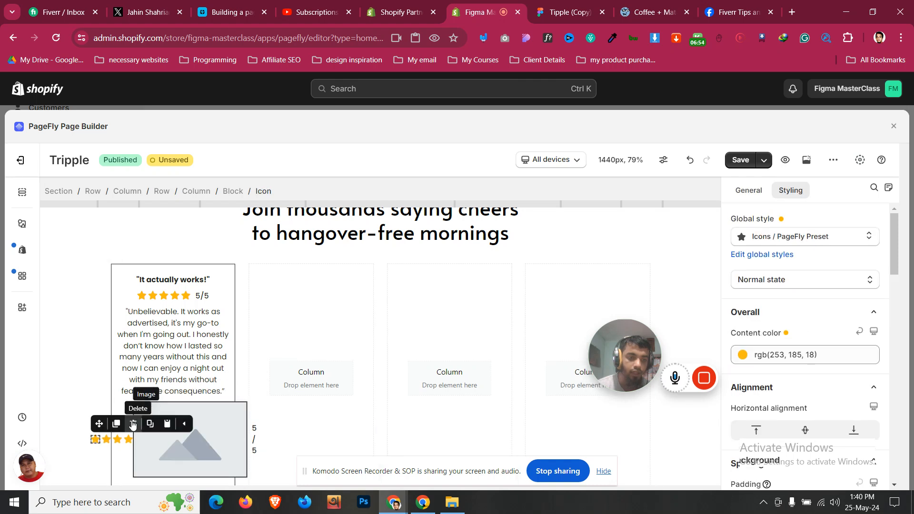
click(134, 428)
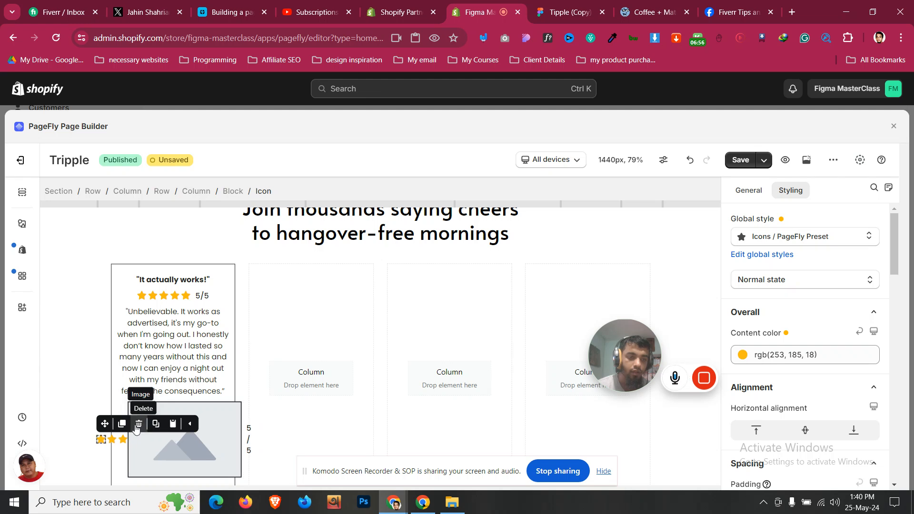
click(332, 390)
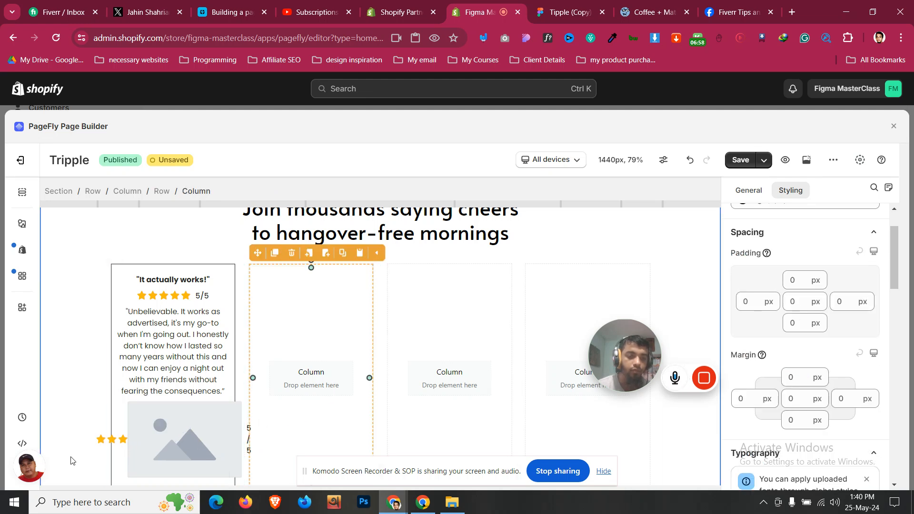
click(100, 441)
click(136, 427)
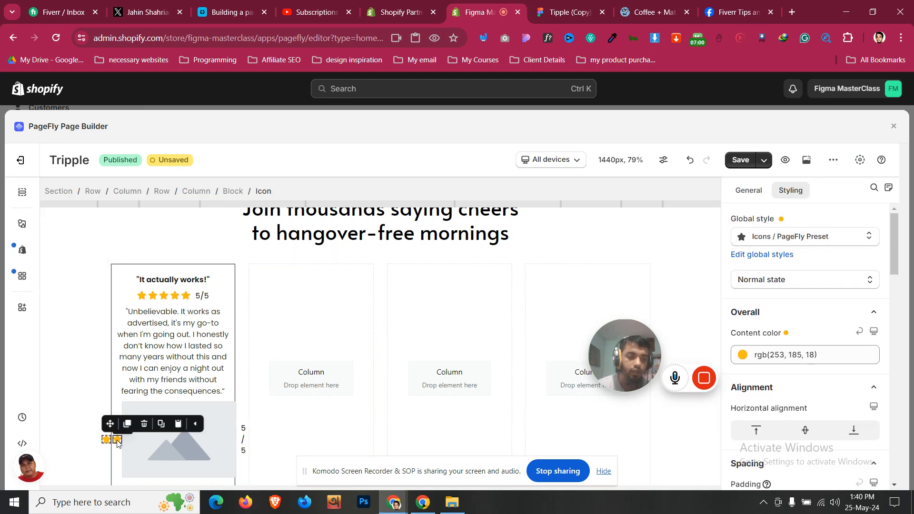
click(151, 426)
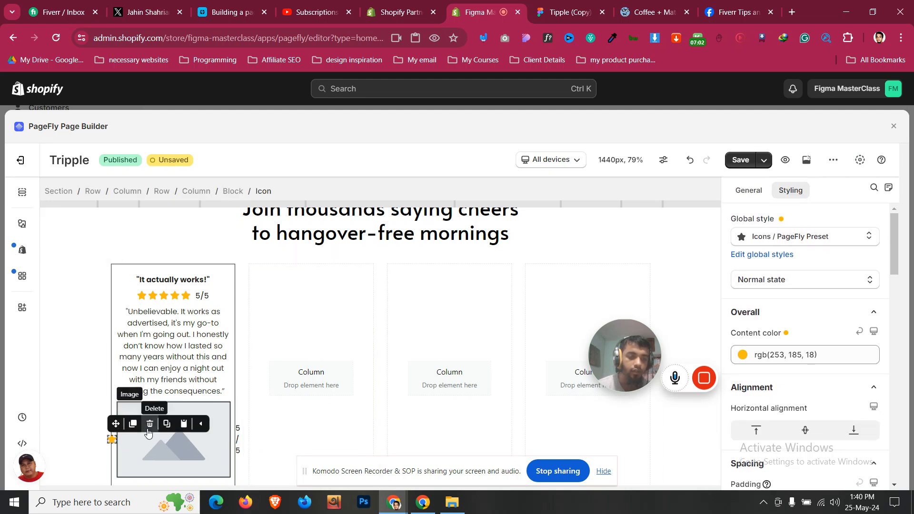
click(152, 426)
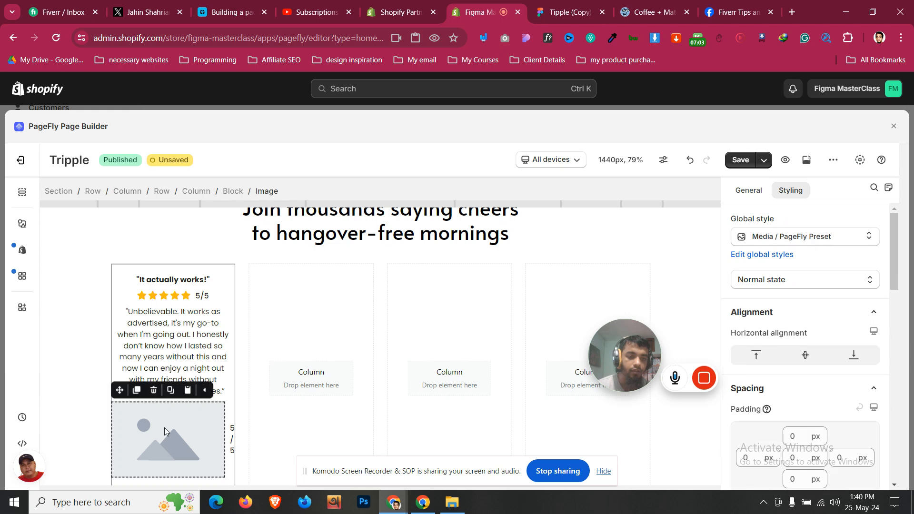
- Open the image selection for the new placeholder and check all file types in the Downloads folder for the avatar
click(755, 192)
click(800, 257)
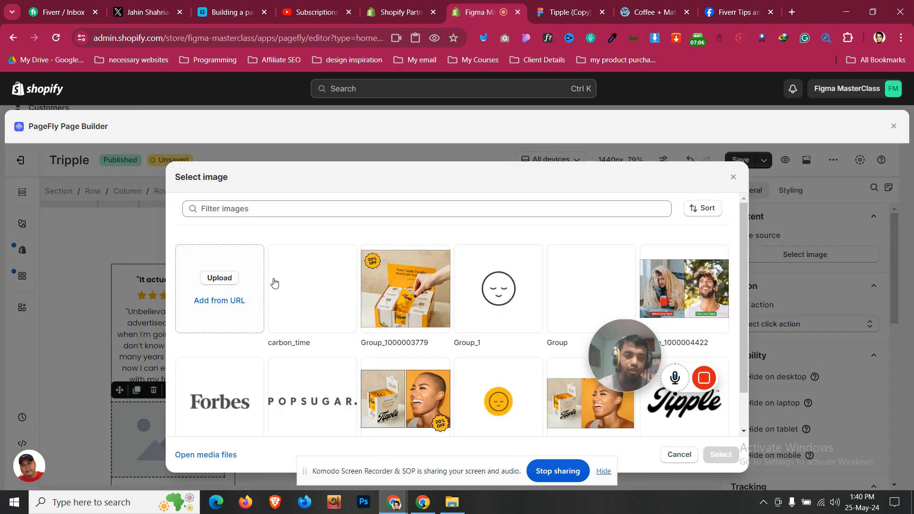
click(219, 278)
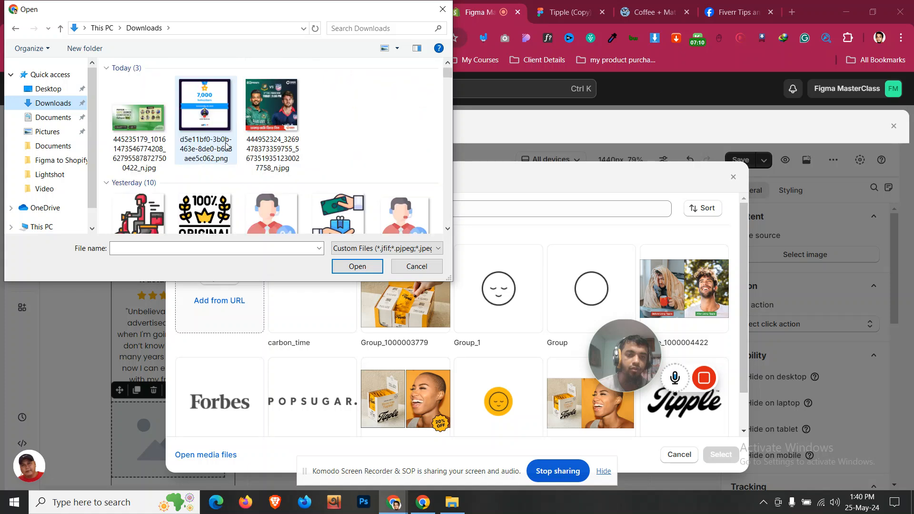
click(410, 252)
click(411, 268)
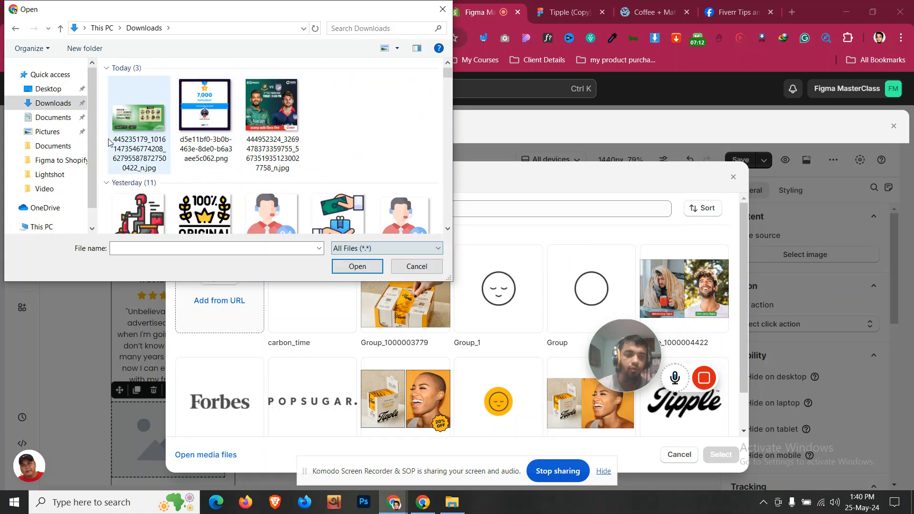
click(415, 266)
- Switch to Figma and export the first testimonial card's avatar image as a PNG at 1x
click(547, 7)
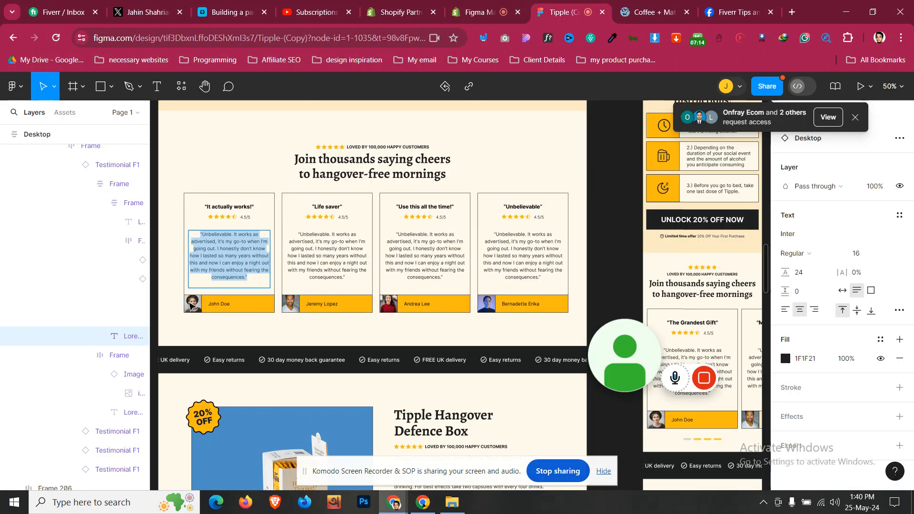
click(192, 307)
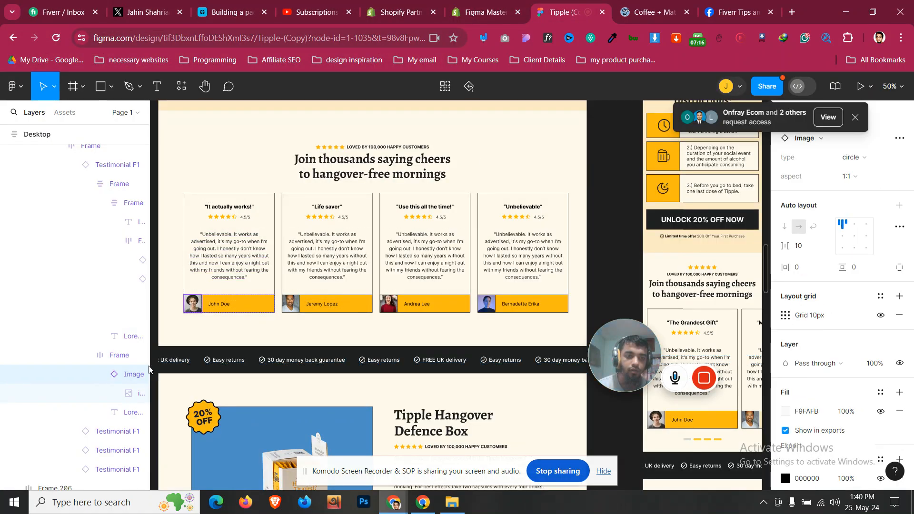
scroll(853, 358, down, 4)
click(835, 423)
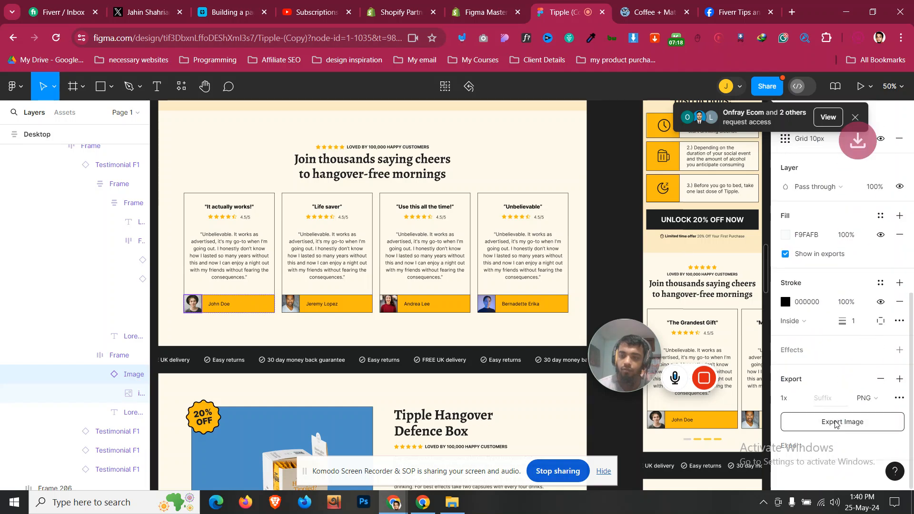
- Return to PageFly and look for the exported avatar in the Downloads folder
click(491, 5)
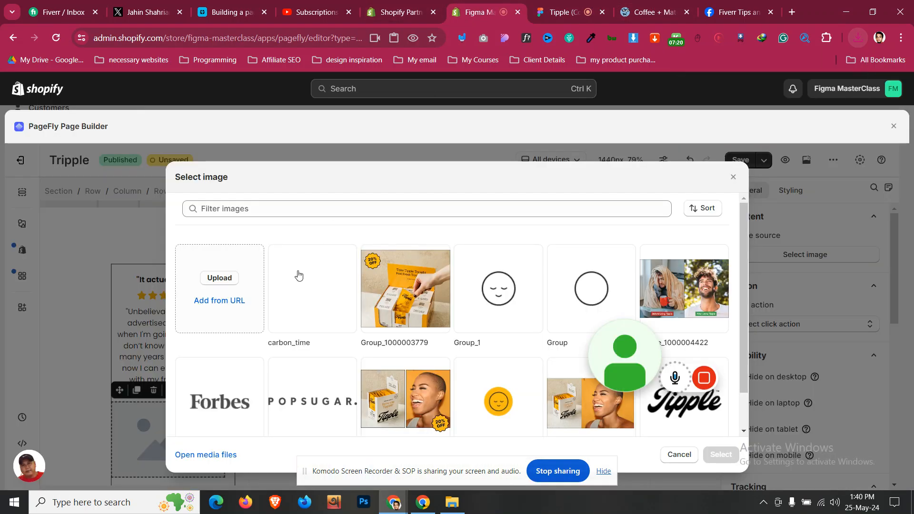
click(242, 278)
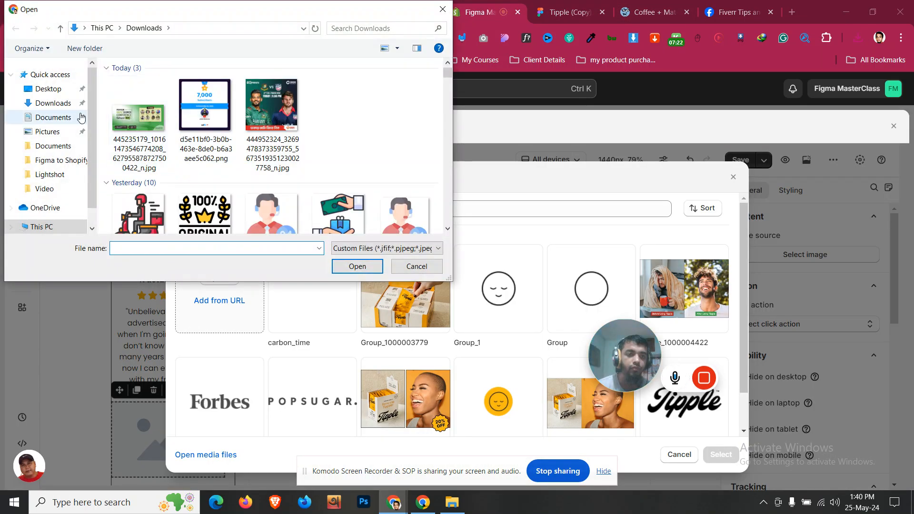
scroll(400, 167, down, 10)
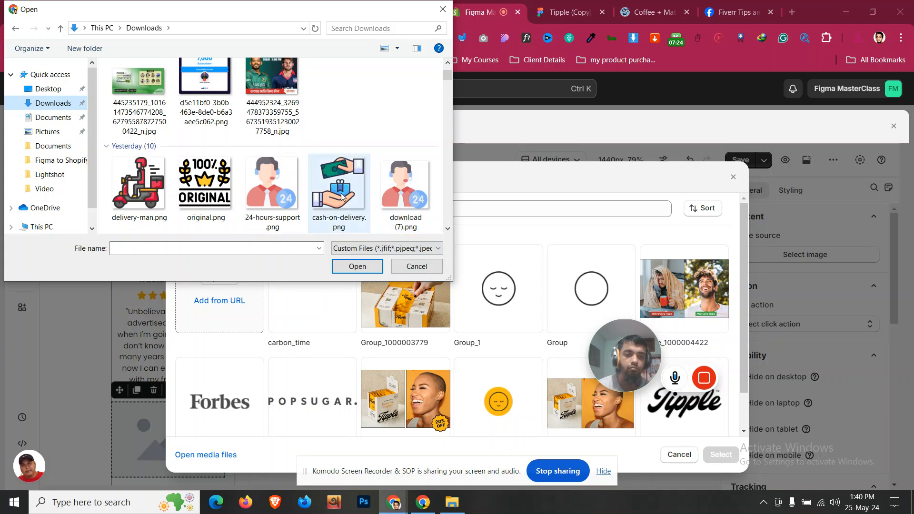
click(417, 266)
- Switch to Figma and export the image 283 layer from the first testimonial card as a PNG at 1x
key(ctrl+Tab)
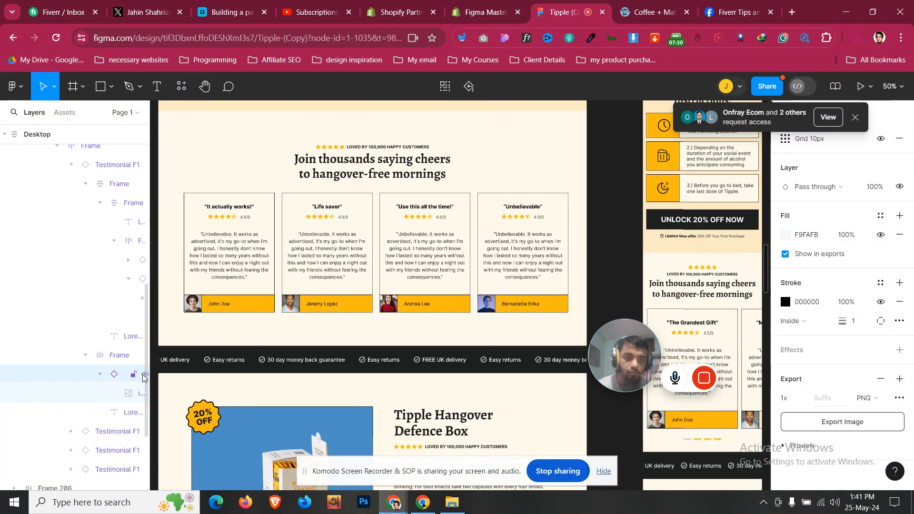
click(130, 395)
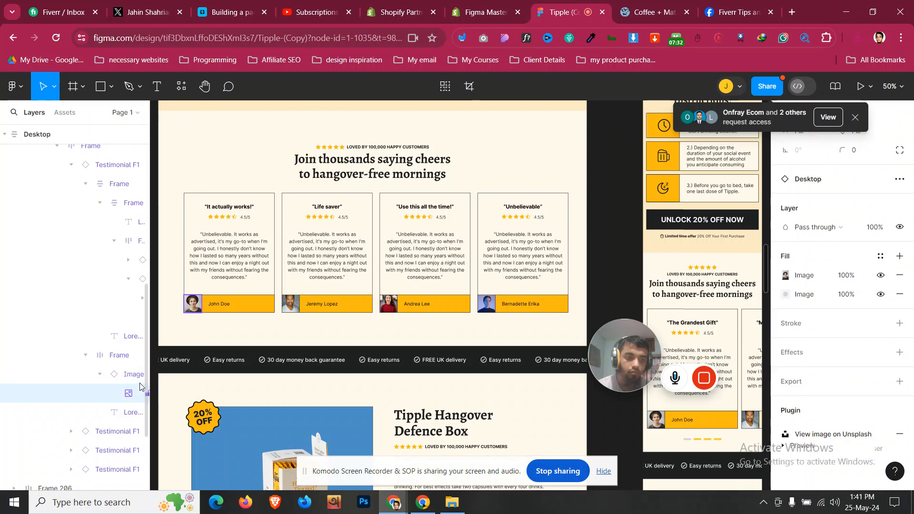
drag(152, 383, 197, 384)
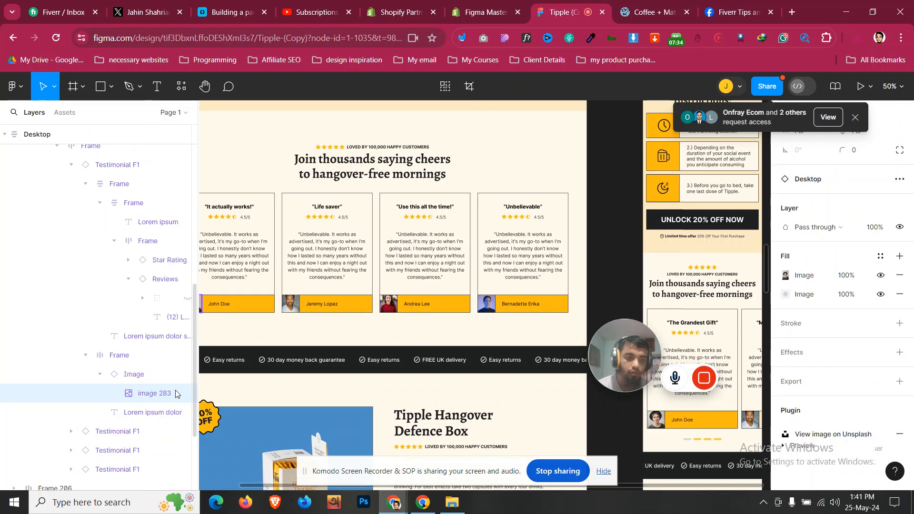
click(866, 390)
scroll(868, 379, down, 2)
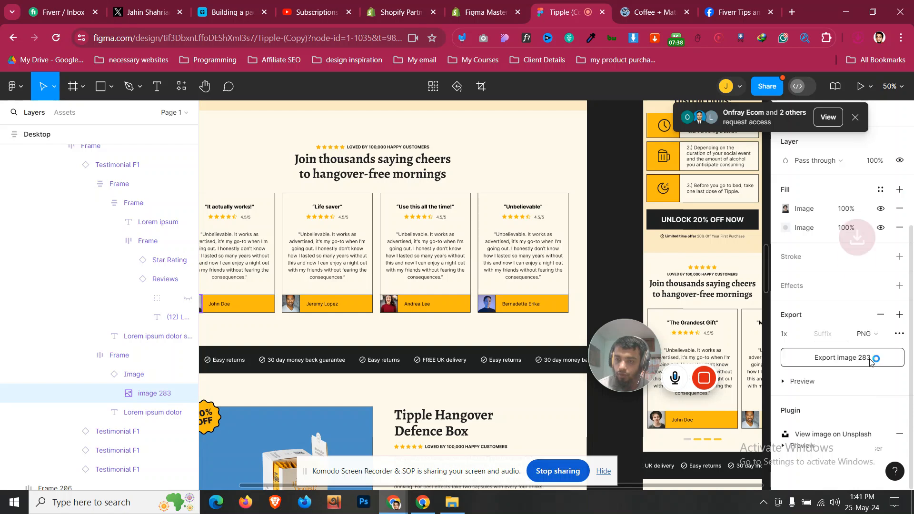
click(870, 362)
- Return to PageFly and look through the Downloads and Documents folders for the exported avatar image
click(483, 12)
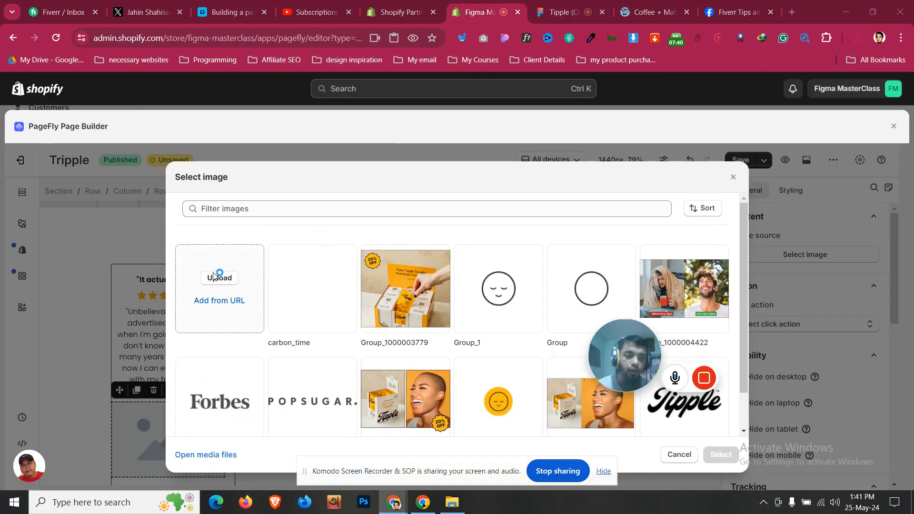
click(219, 277)
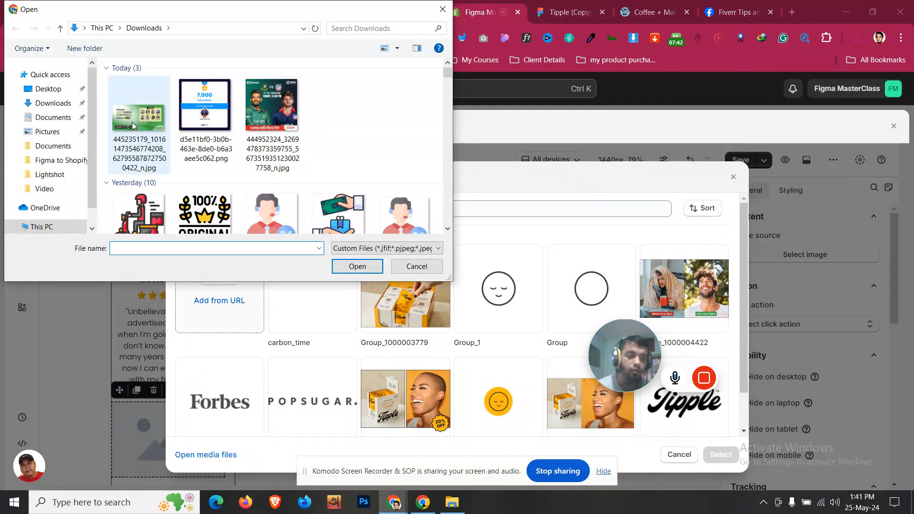
click(64, 104)
click(52, 117)
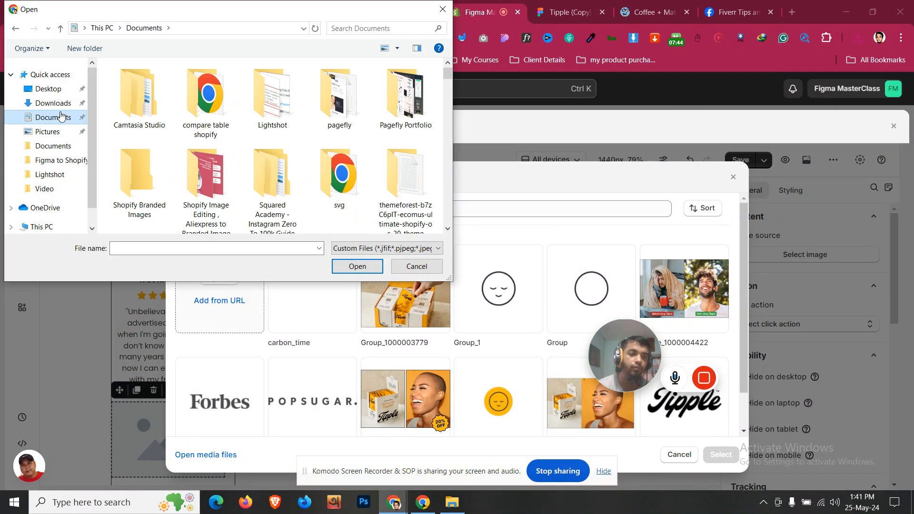
scroll(192, 176, down, 5)
scroll(191, 176, down, 10)
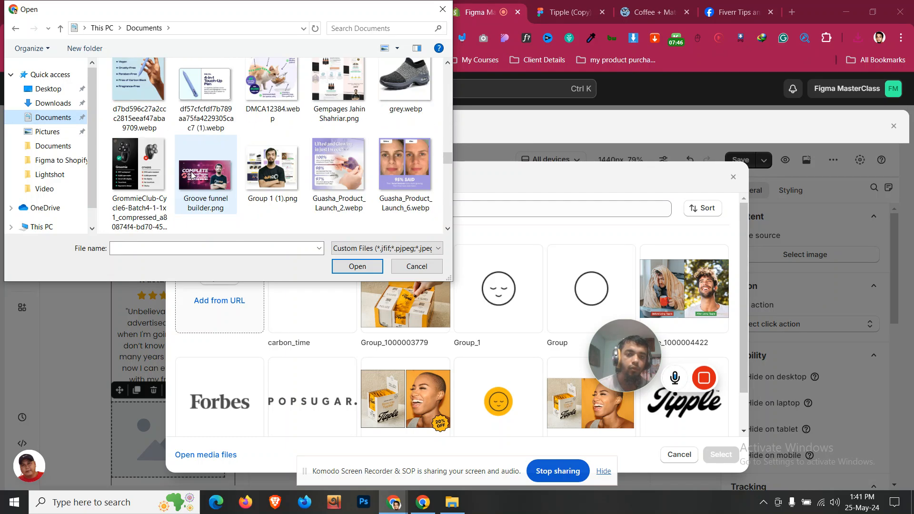
scroll(192, 176, down, 10)
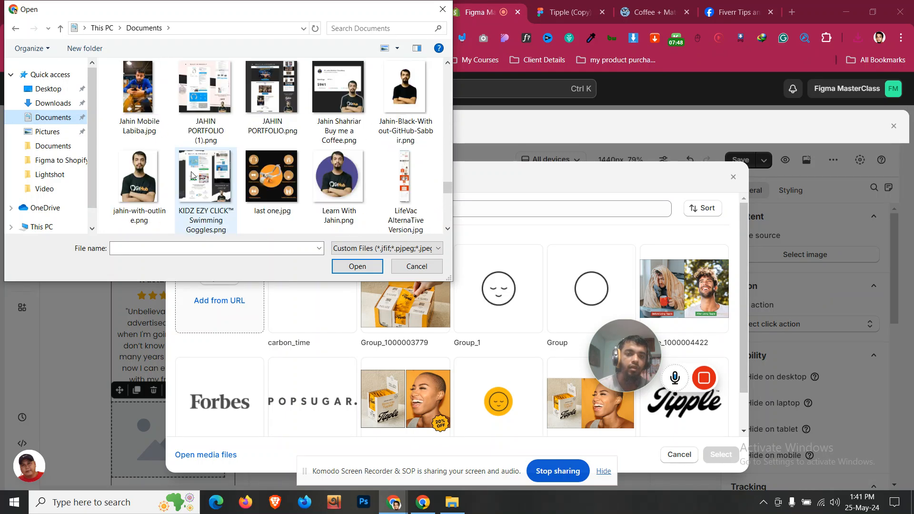
scroll(191, 176, up, 20)
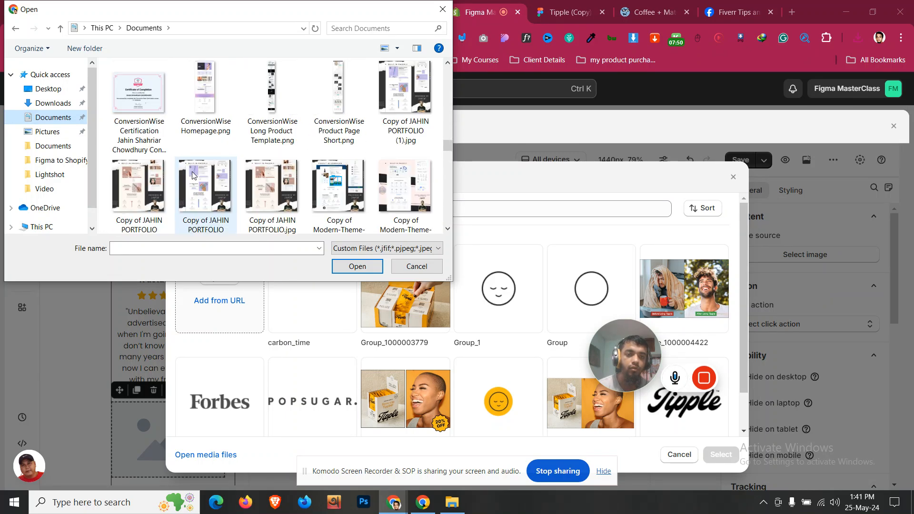
scroll(192, 177, up, 10)
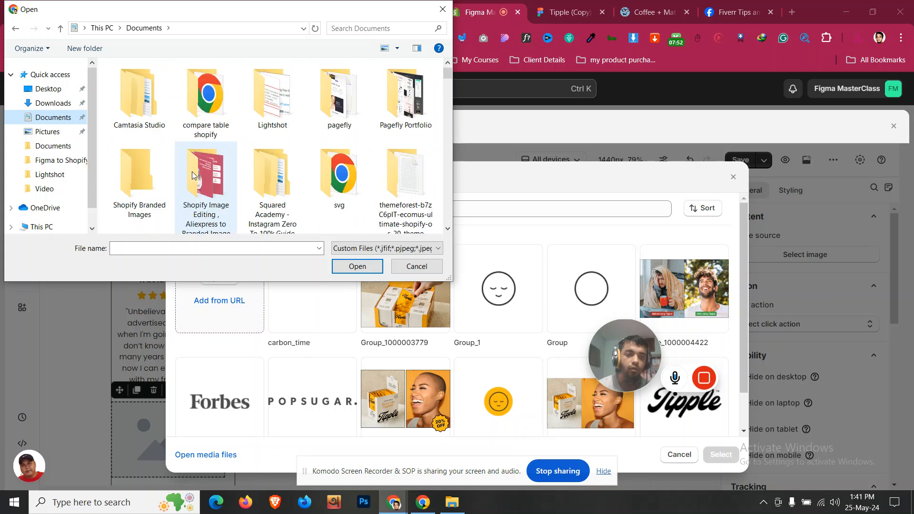
click(445, 10)
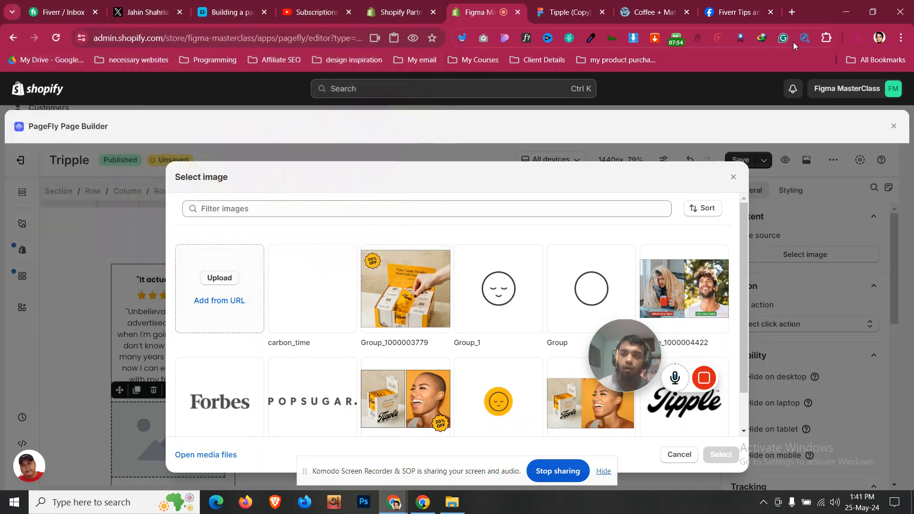
- Find the exported archives in File Explorer's Downloads folder, extract Tipple (Copy).zip and open the Testimonials F1 folder
click(859, 38)
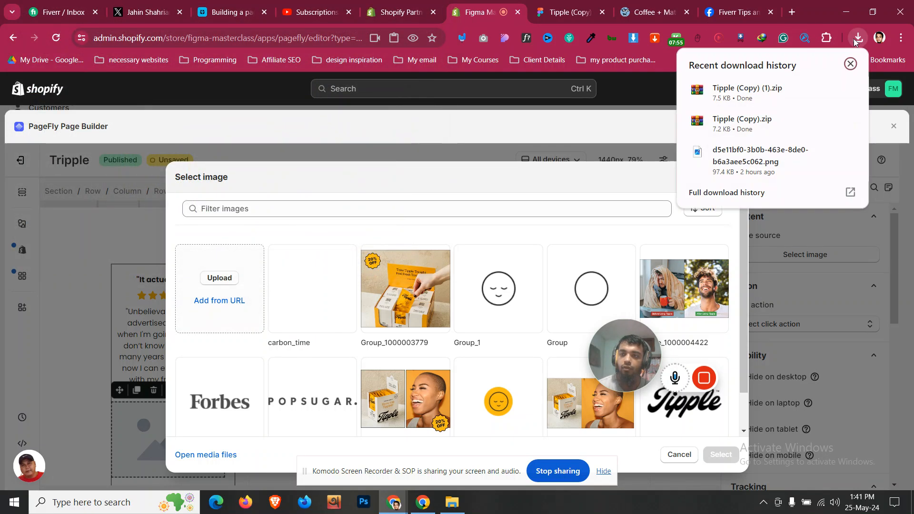
click(456, 502)
click(49, 148)
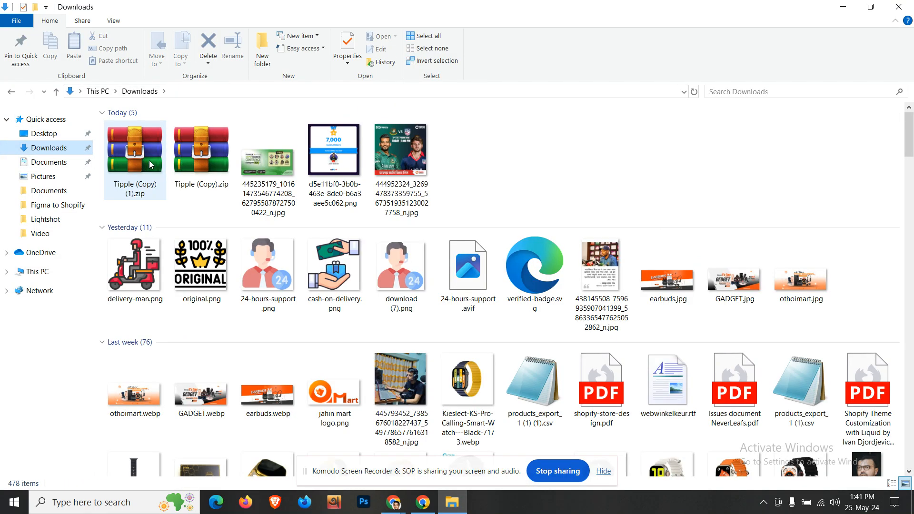
right_click(205, 151)
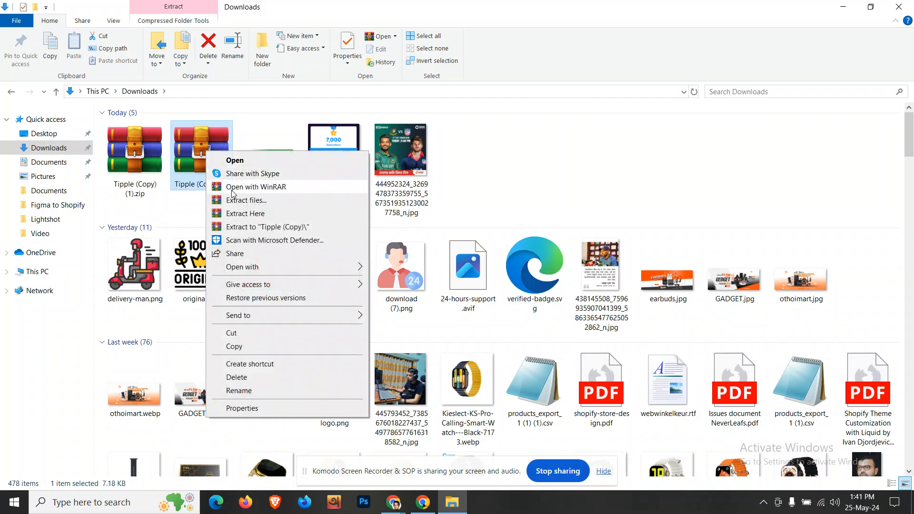
click(252, 225)
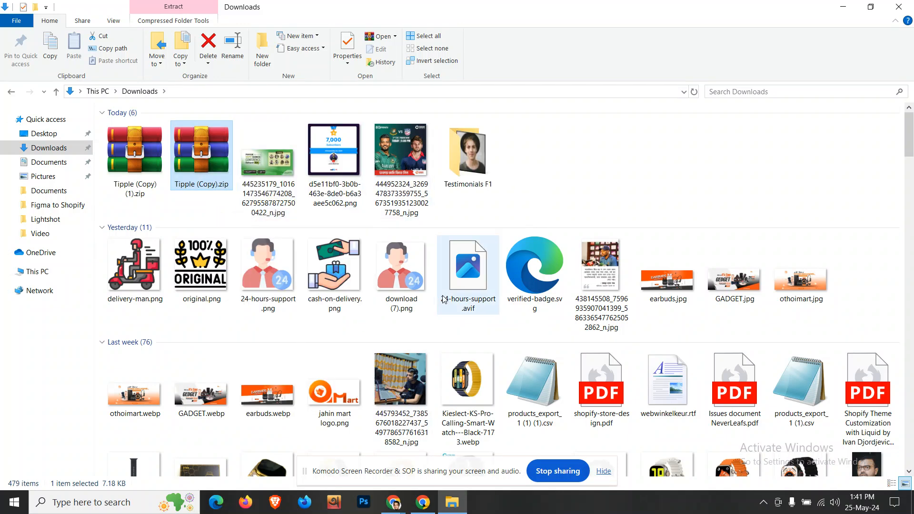
double_click(493, 170)
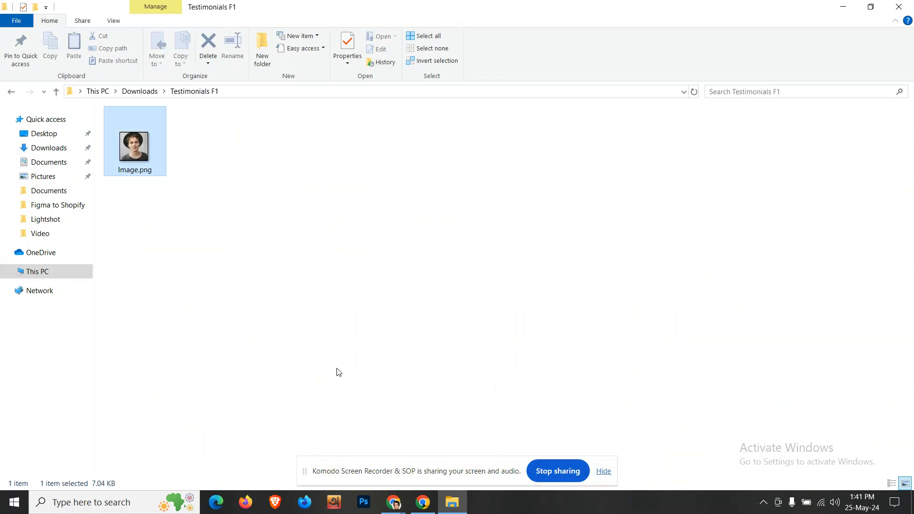
- Back in PageFly, upload Image.png from the Testimonials F1 folder into the avatar placeholder and disable its full width, leaving it 60 px wide
mouse_move(393, 500)
click(376, 476)
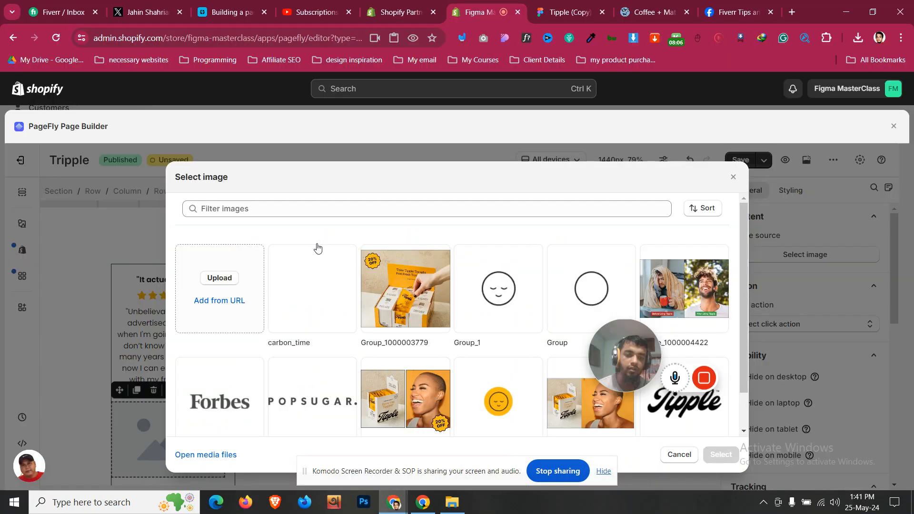
click(244, 274)
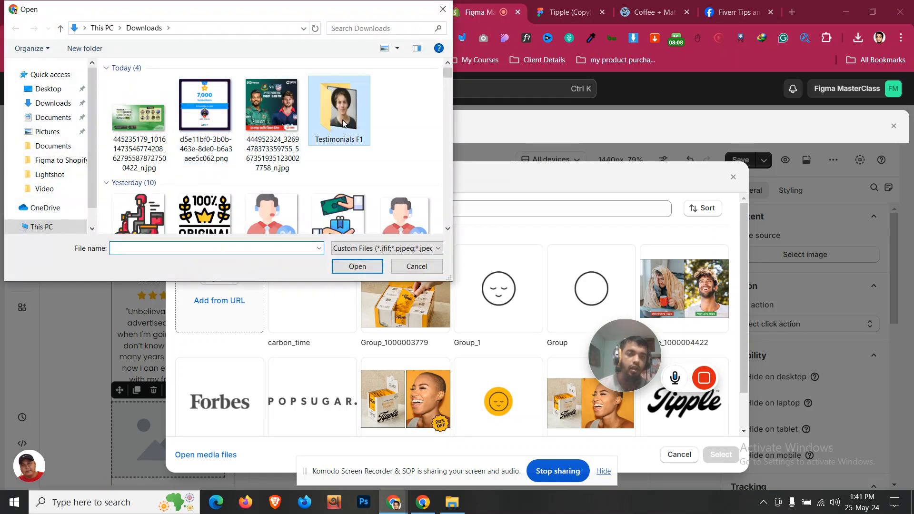
double_click(343, 124)
click(144, 117)
click(357, 267)
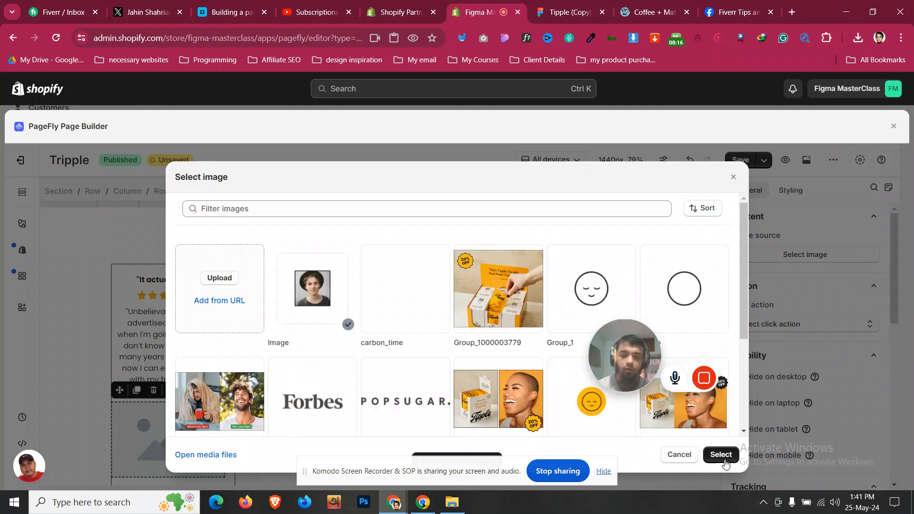
click(721, 456)
scroll(869, 341, down, 3)
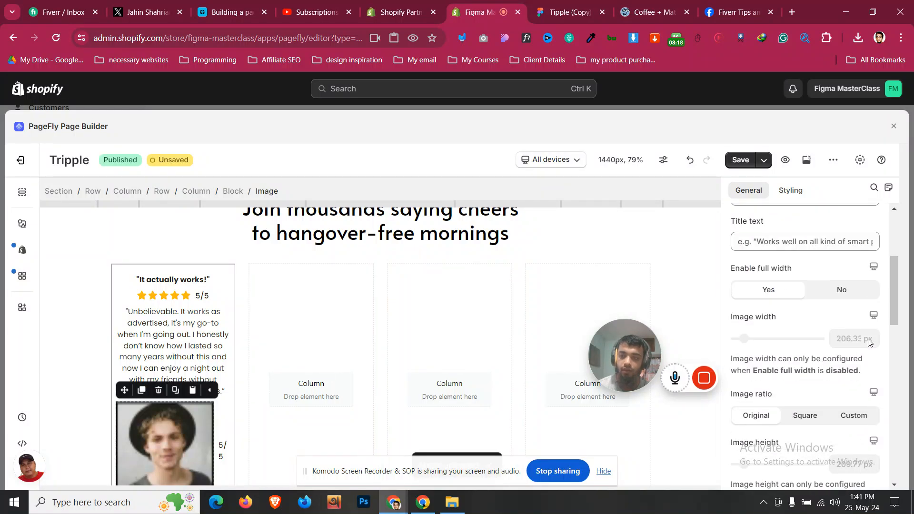
click(855, 292)
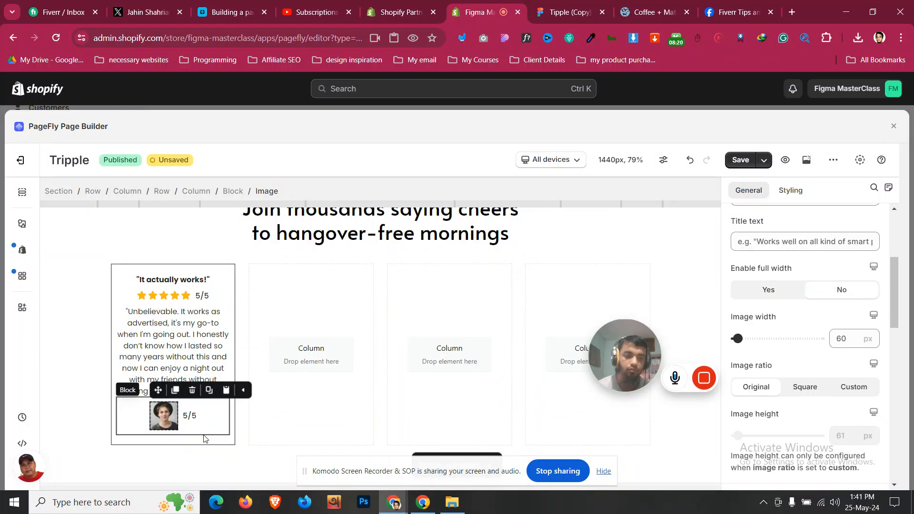
- Replace the 5/5 text beside the avatar with the author's name copied from the first testimonial card in Figma
click(207, 435)
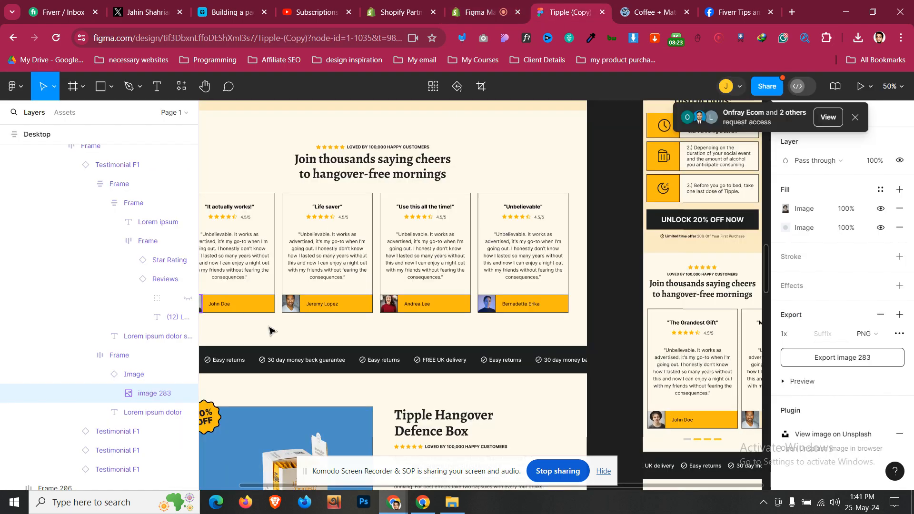
key(ctrl+Tab)
click(226, 306)
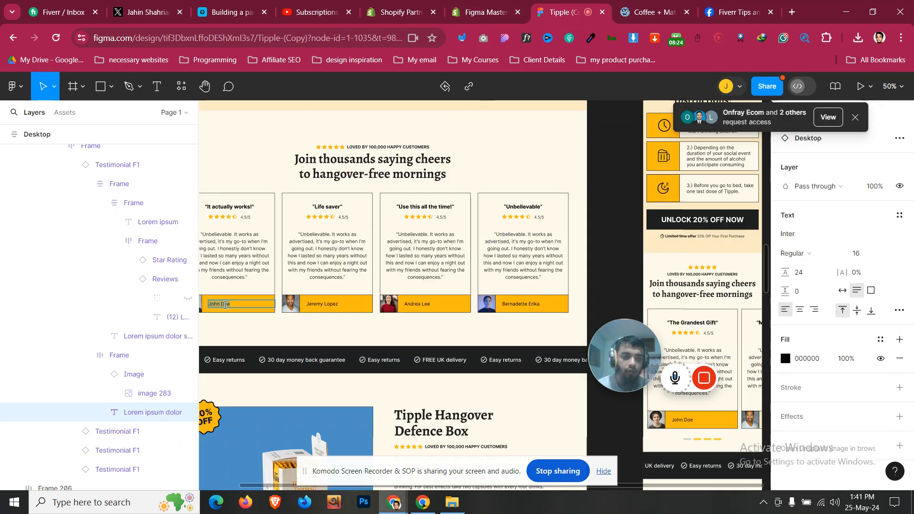
key(ctrl+shift+Tab)
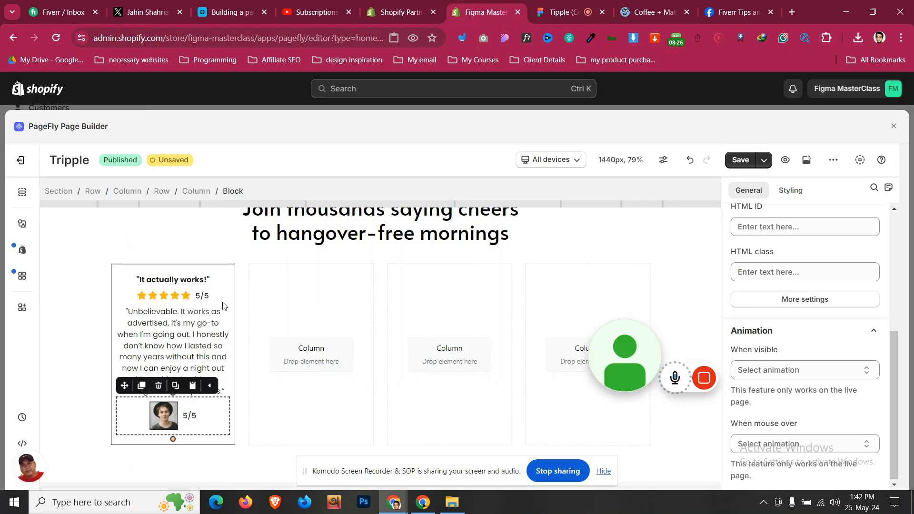
click(190, 415)
key(ctrl+v)
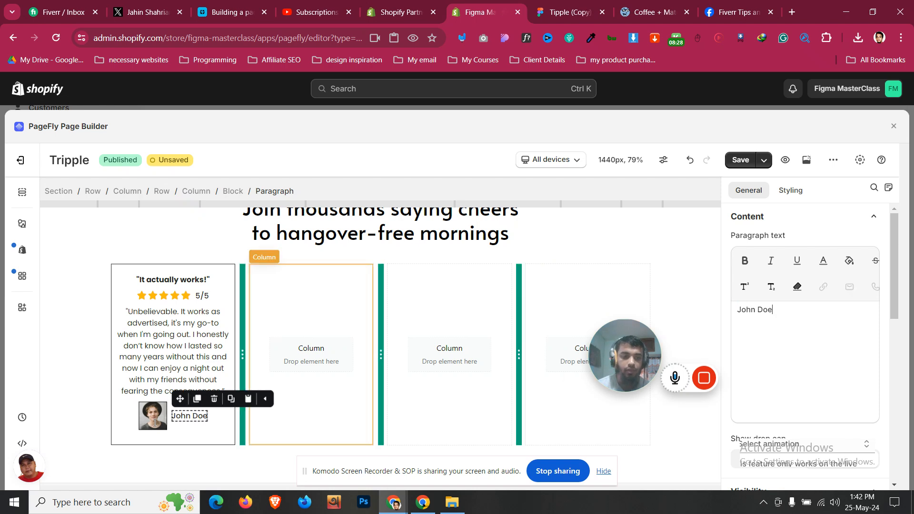
- Set the top margin of the block holding the avatar and author name to 10 px
click(180, 437)
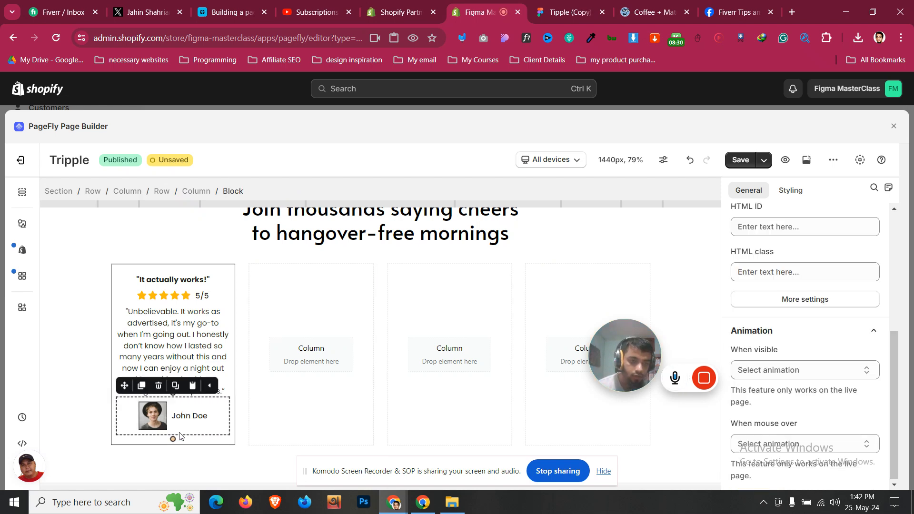
click(98, 385)
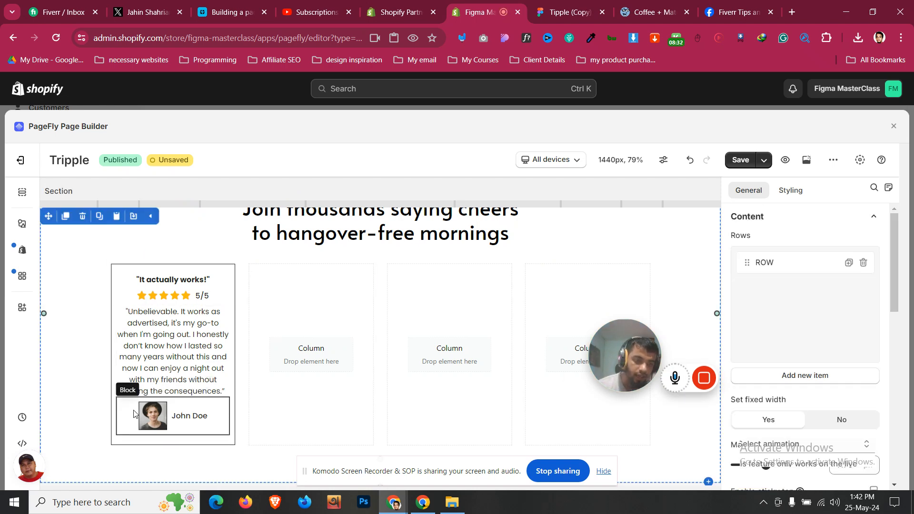
click(147, 433)
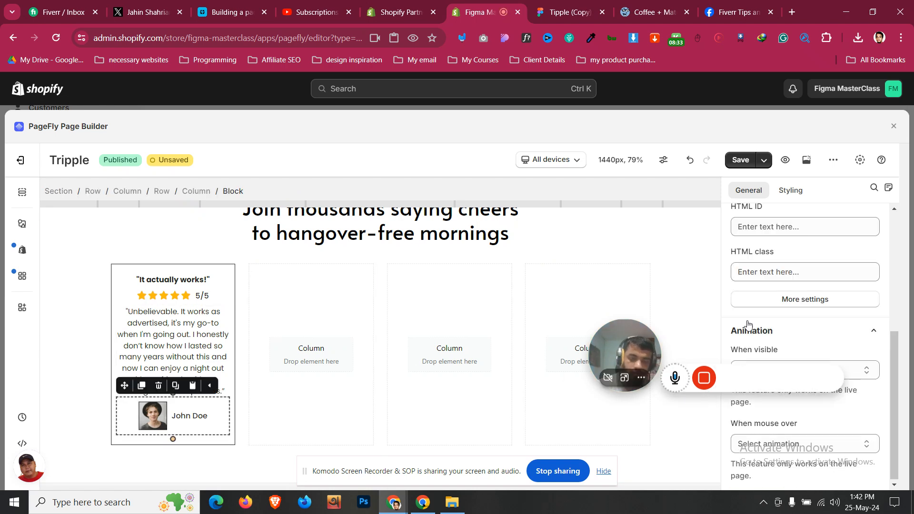
click(801, 197)
scroll(813, 336, up, 6)
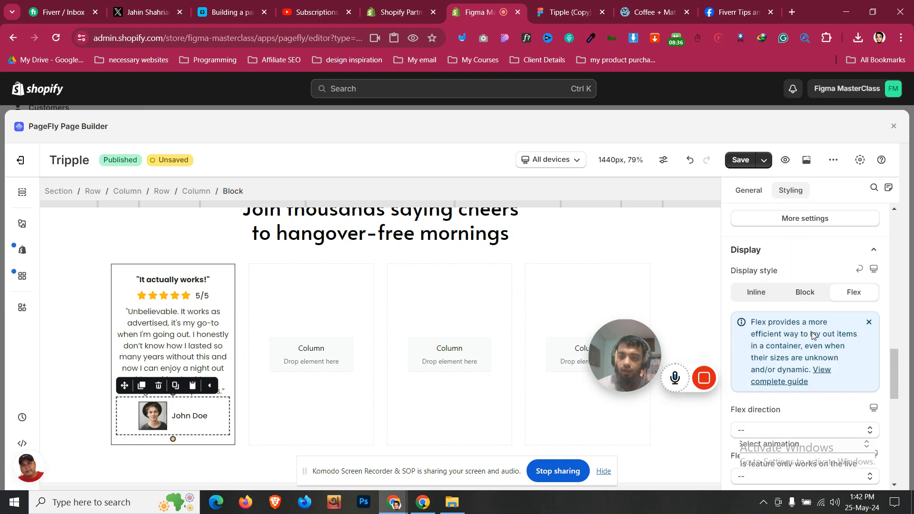
scroll(813, 336, up, 8)
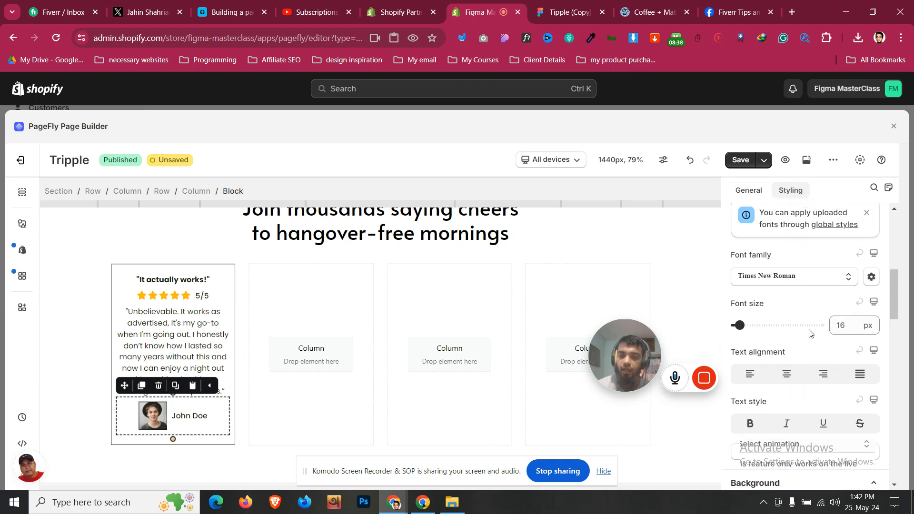
scroll(798, 309, up, 3)
click(799, 329)
text(5)
key(BackSpace)
text(10)
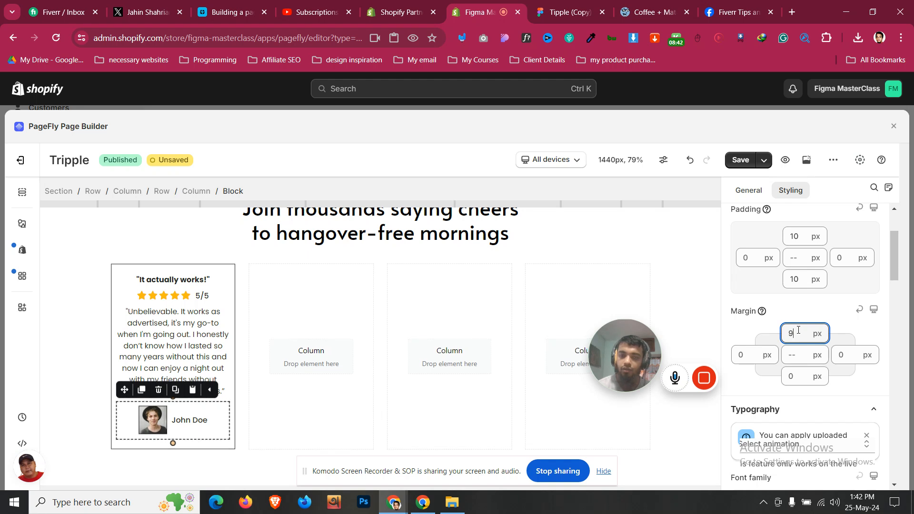
click(102, 436)
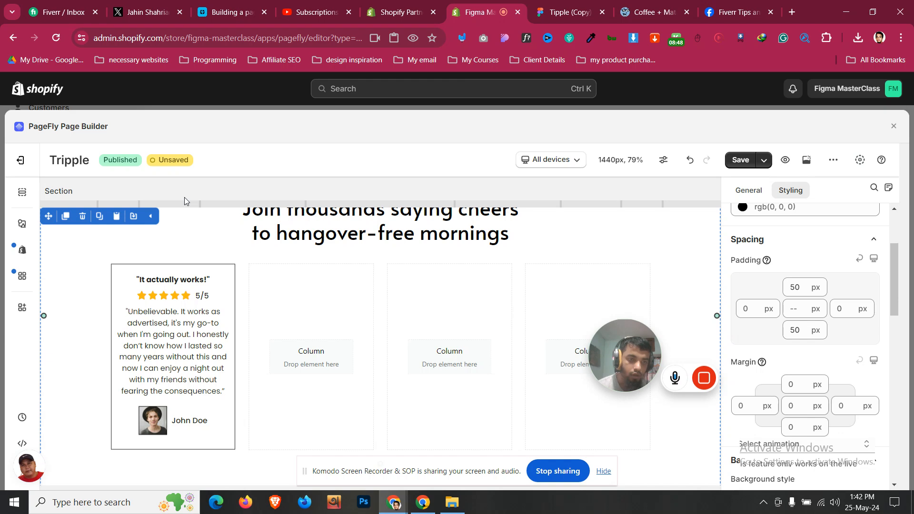
- Set the top and bottom margins of the review paragraph in the first testimonial card to 10 px
click(567, 12)
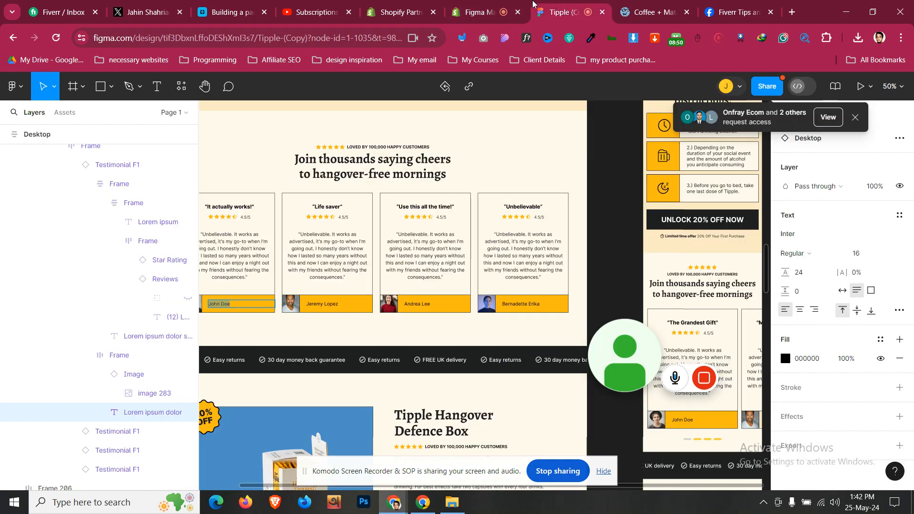
click(501, 4)
click(173, 333)
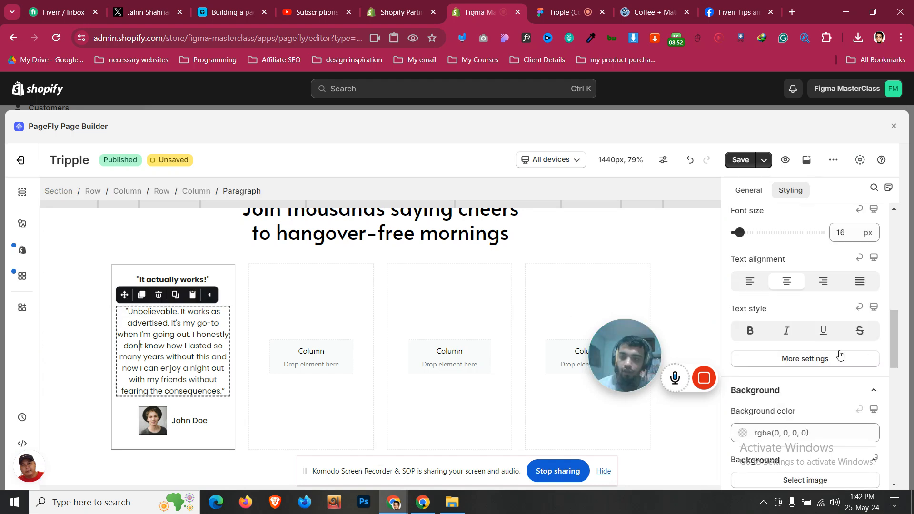
scroll(838, 354, up, 5)
scroll(838, 355, up, 2)
click(800, 375)
text(5)
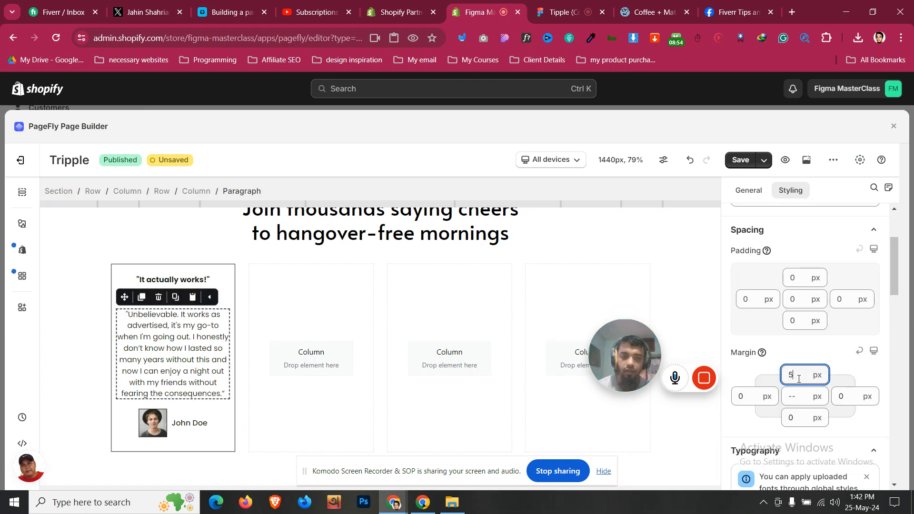
key(BackSpace)
text(10)
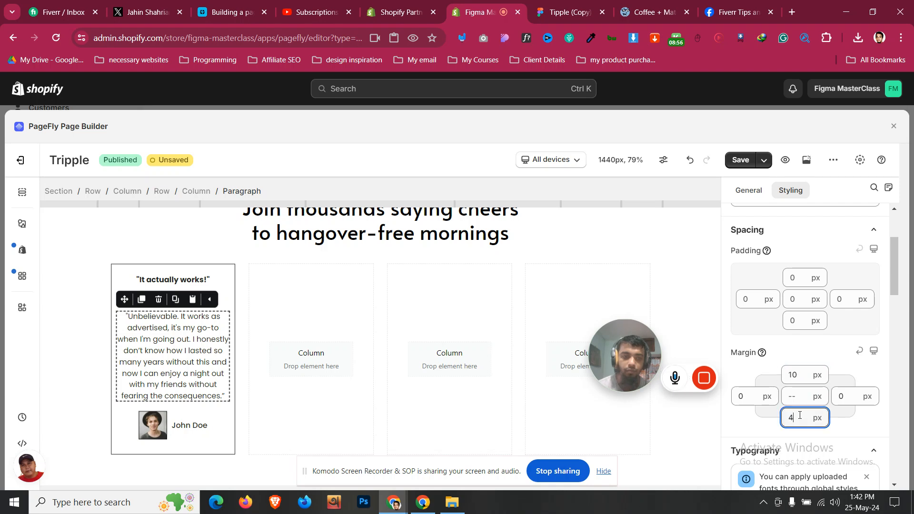
key(Up)
key(Up)
key(Up)
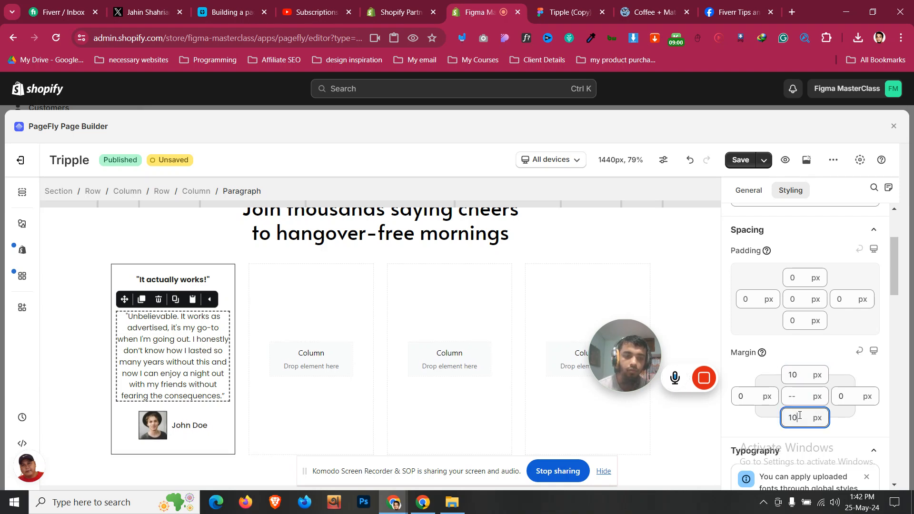
click(102, 307)
scroll(105, 305, down, 1)
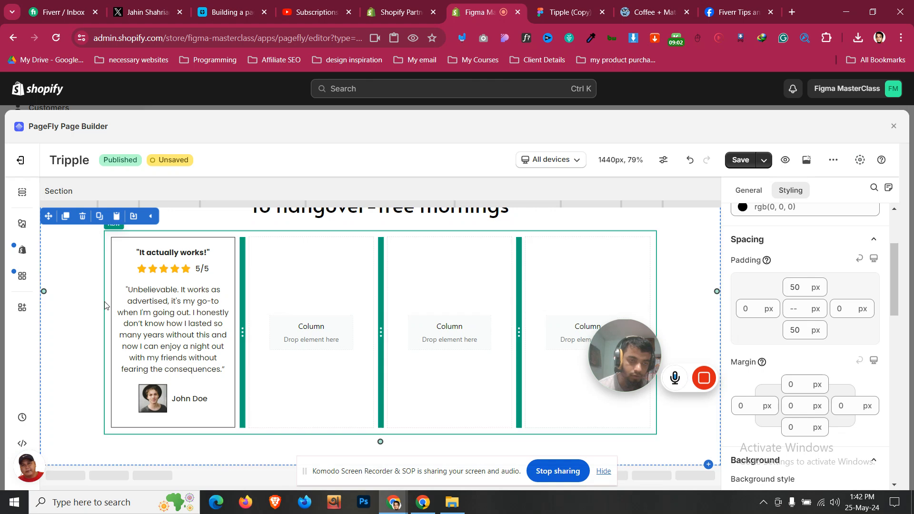
- Switch to the Mobile device view and set the review paragraph's font size to 14 px
click(140, 245)
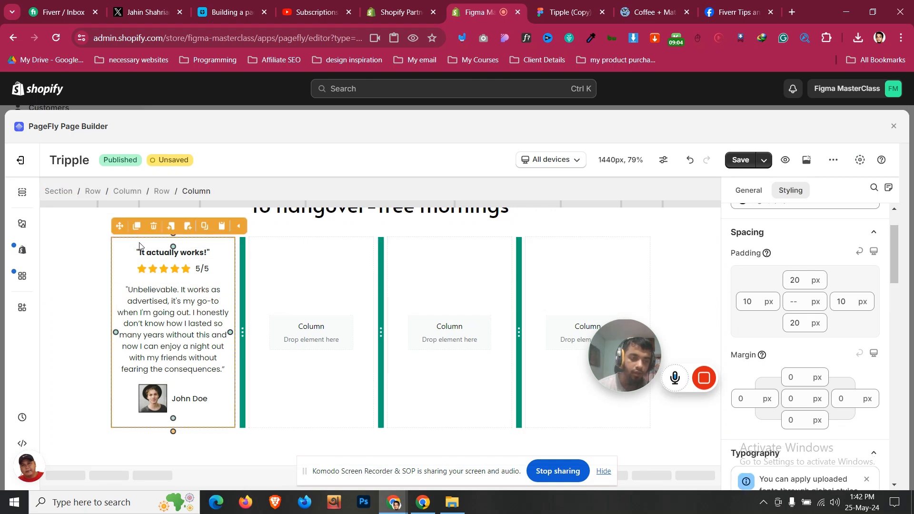
click(545, 161)
click(543, 251)
scroll(424, 295, down, 10)
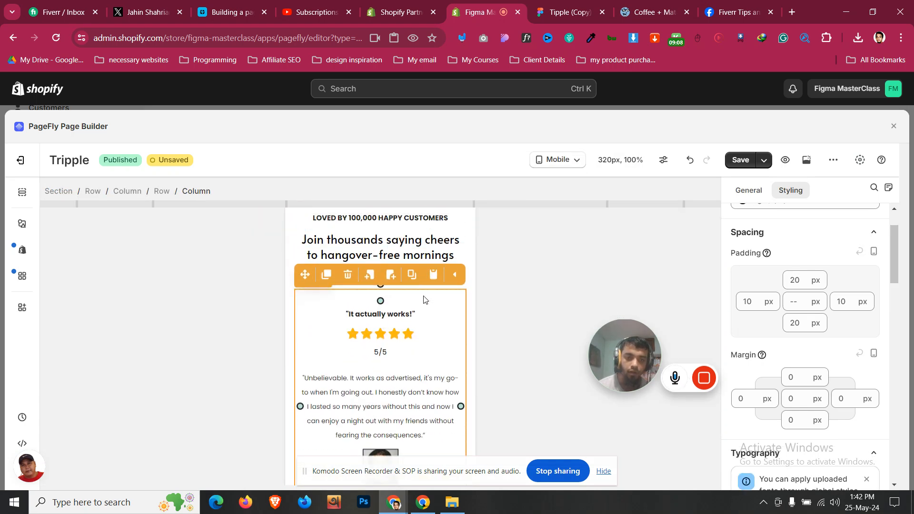
scroll(425, 299, down, 3)
click(426, 299)
scroll(851, 311, down, 5)
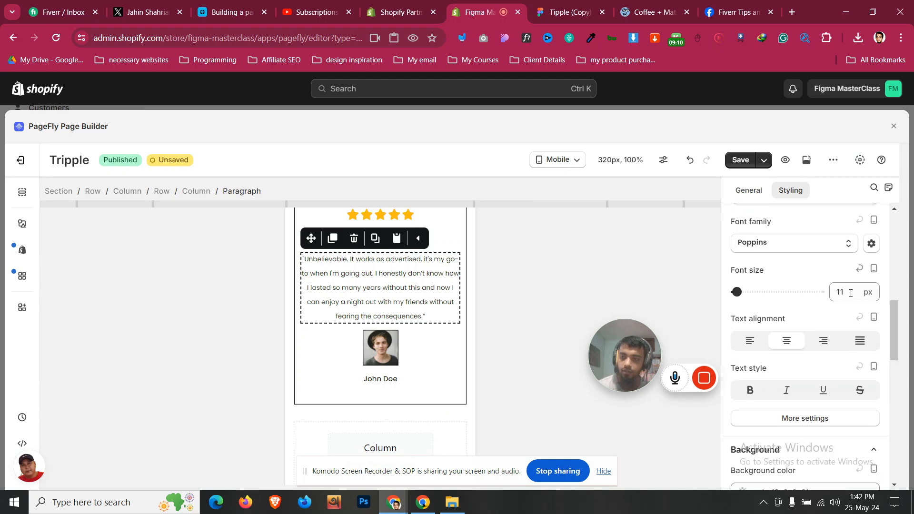
click(848, 291)
text(14)
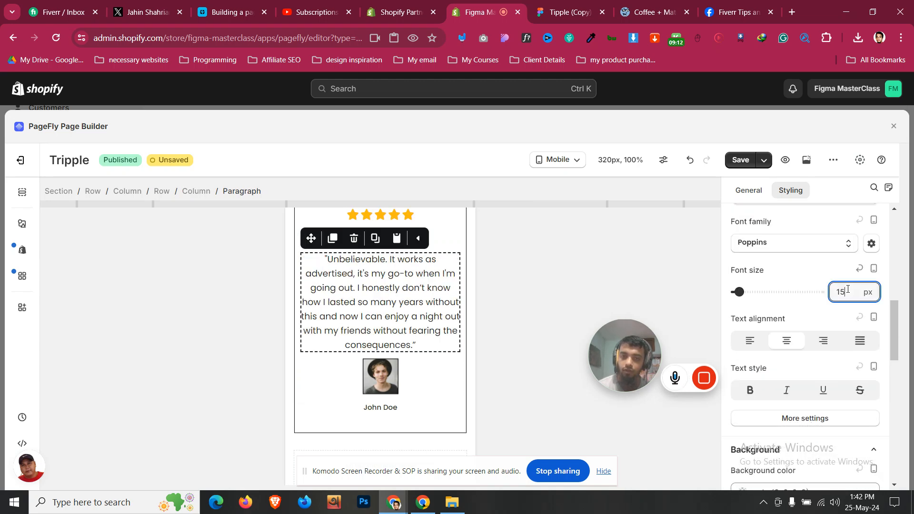
scroll(838, 262, up, 4)
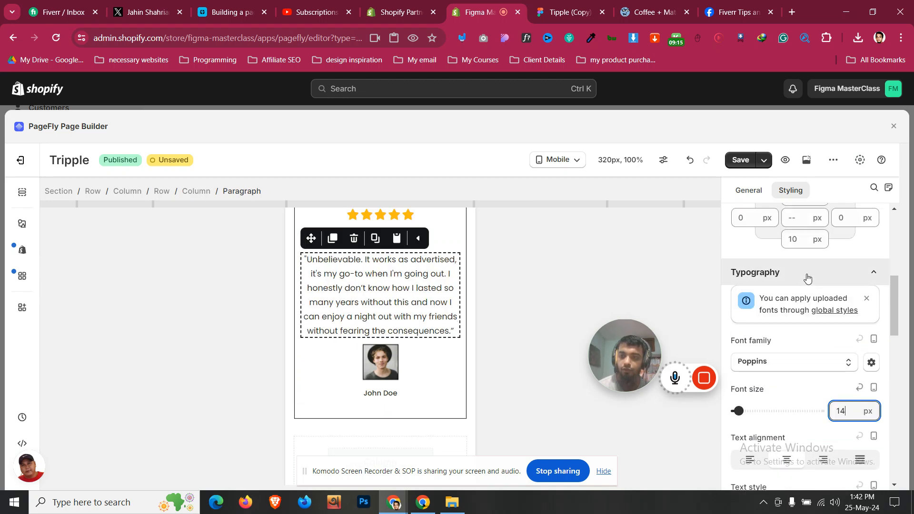
- Increase the mobile top margin of the block holding the avatar and author name to 19 px
click(427, 368)
key(Up)
key(Up)
key(Up)
key(Up)
key(Up)
key(Up)
key(Up)
key(Up)
key(Up)
key(Up)
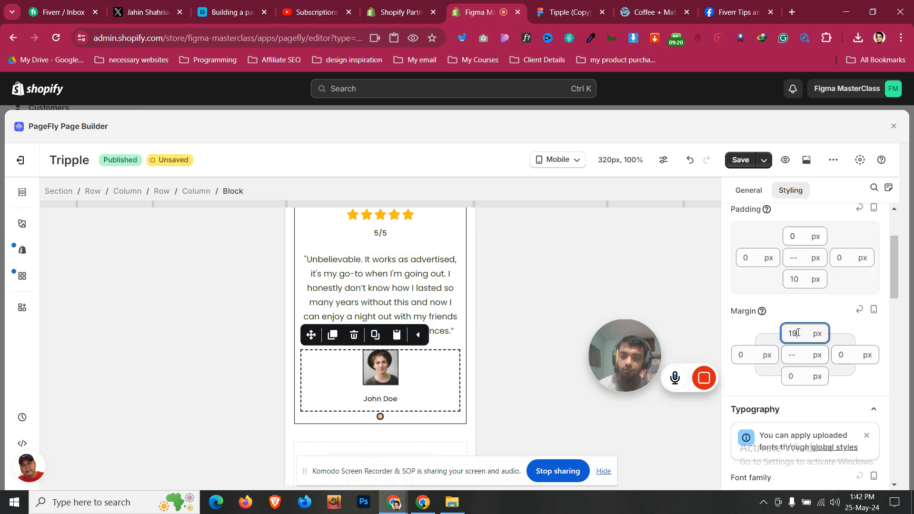
- Set the author name's mobile font size to 16 px and its top margin to 5 px
click(372, 398)
scroll(832, 327, down, 3)
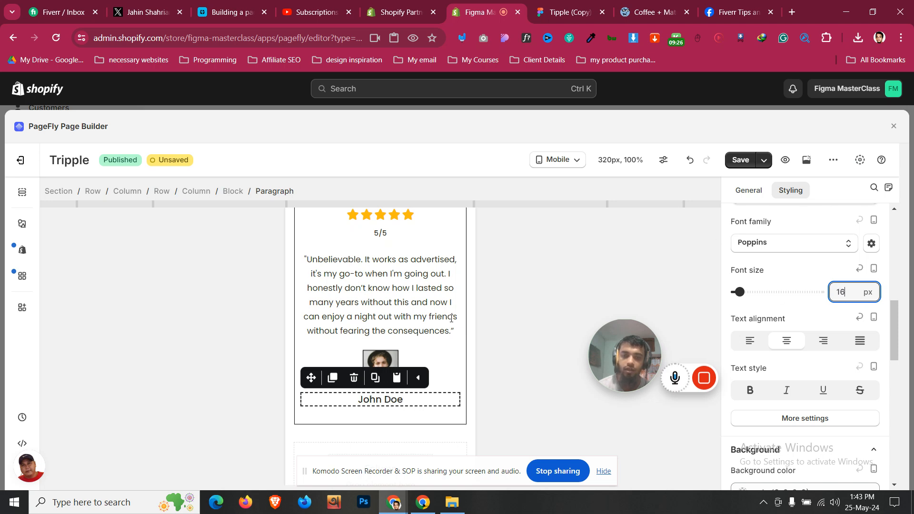
scroll(826, 300, up, 5)
click(796, 314)
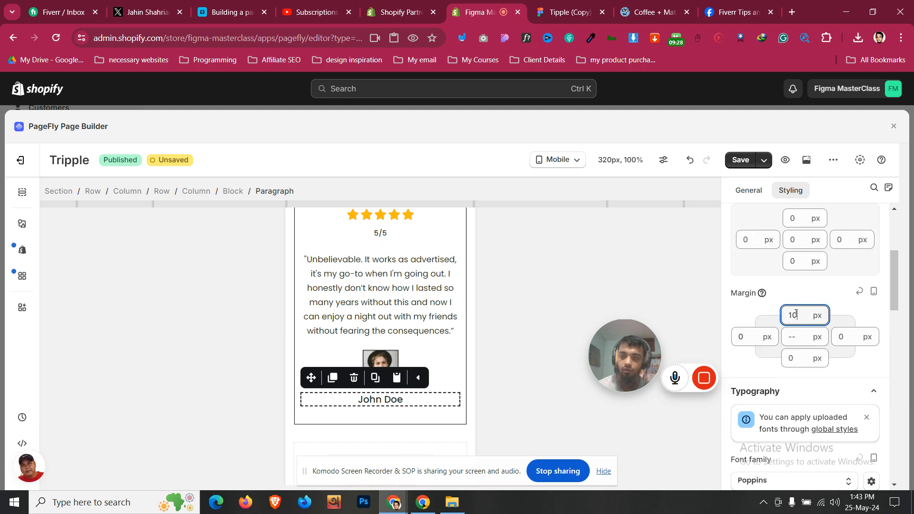
text(5)
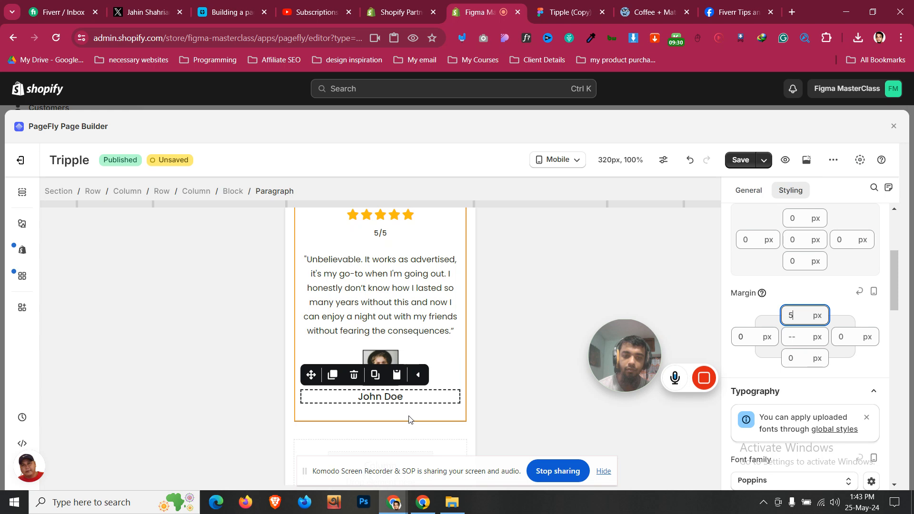
click(409, 420)
- Change the display style of the block holding the stars and 5/5 text to Flex for mobile
scroll(410, 424, up, 3)
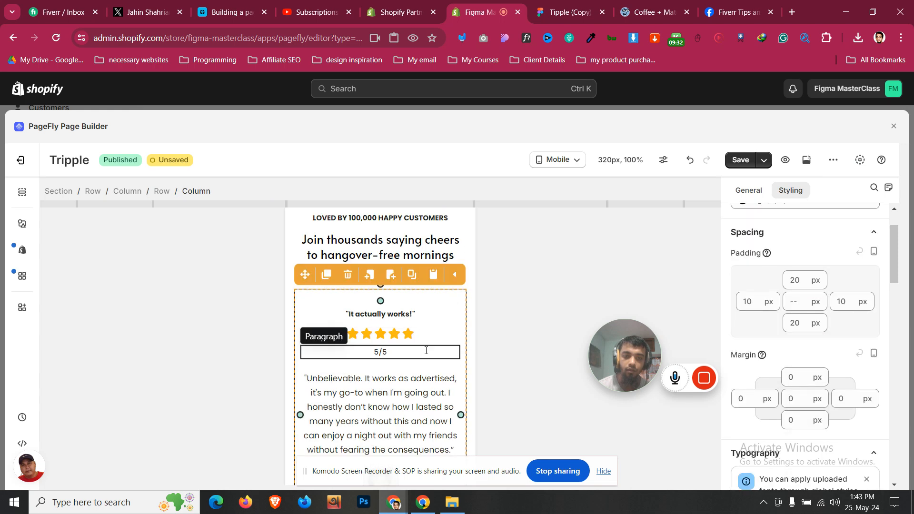
click(442, 329)
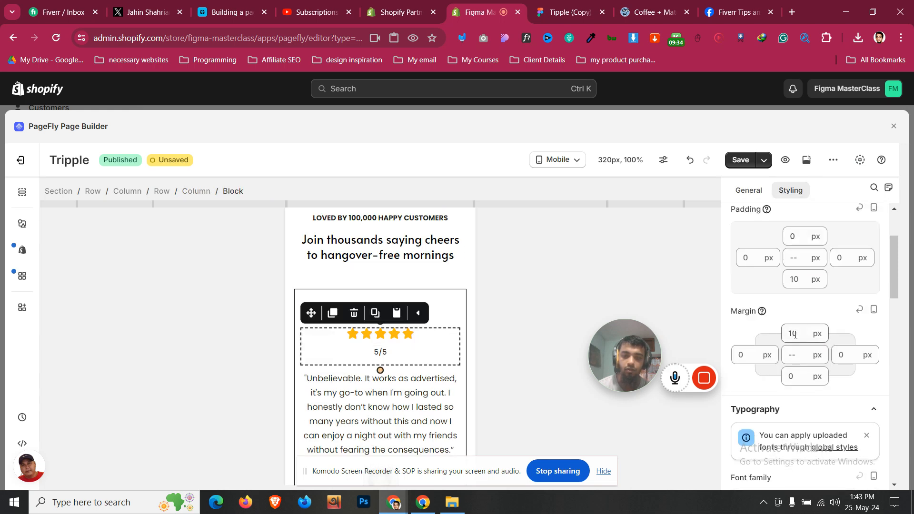
scroll(799, 338, down, 5)
scroll(835, 327, down, 10)
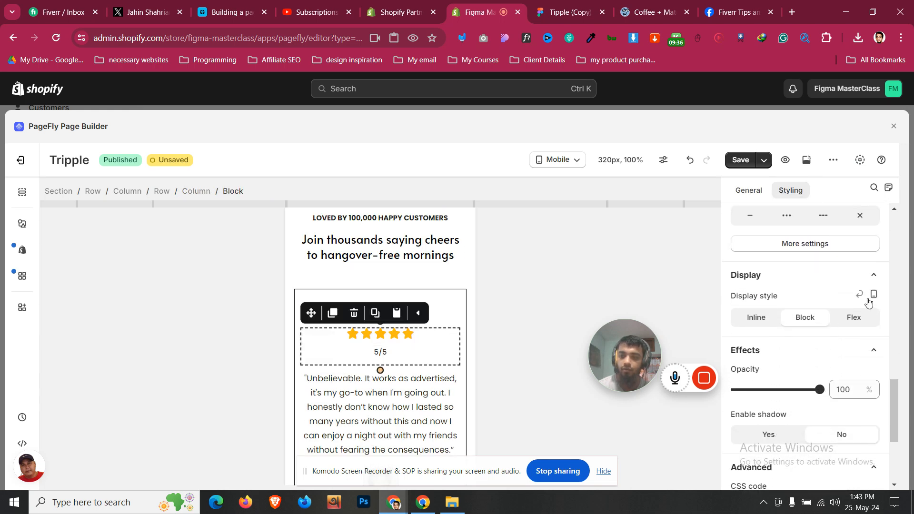
click(863, 319)
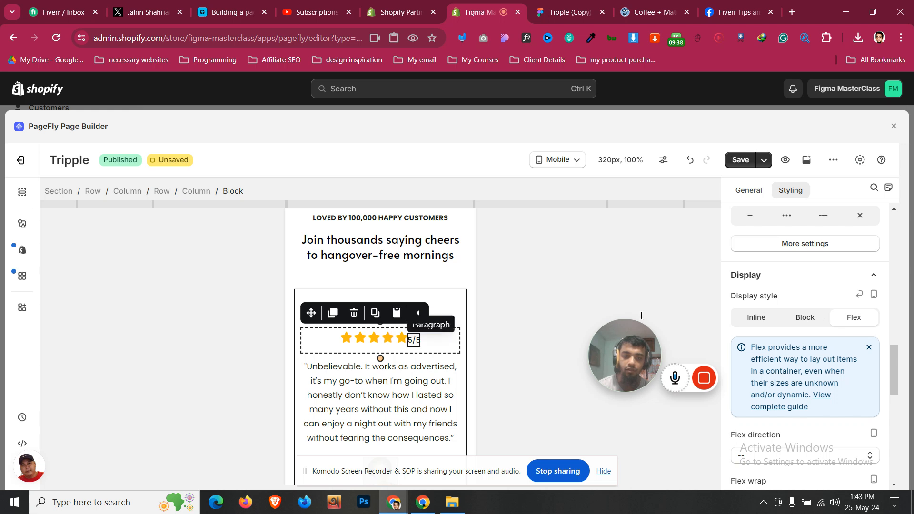
- Set the 5/5 text's mobile top margin to 0 px and its left margin to 8 px
click(429, 339)
scroll(799, 307, down, 2)
text(0)
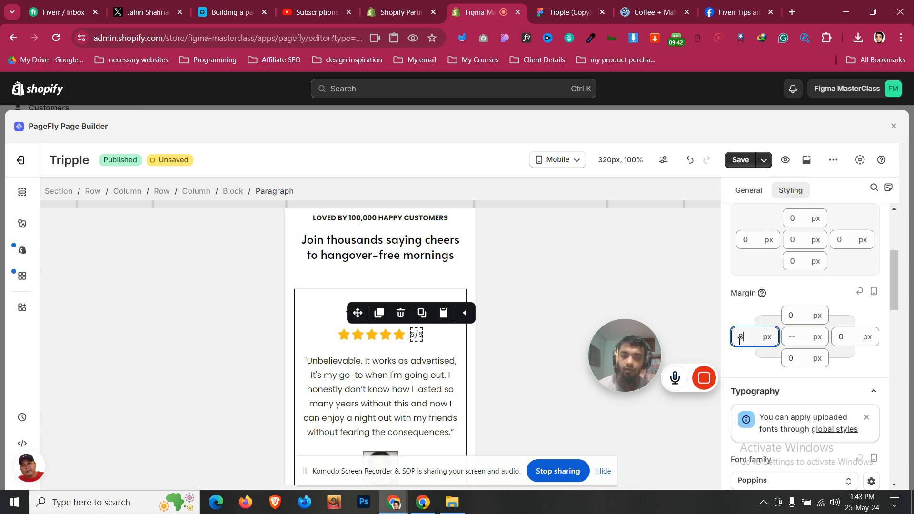
click(447, 340)
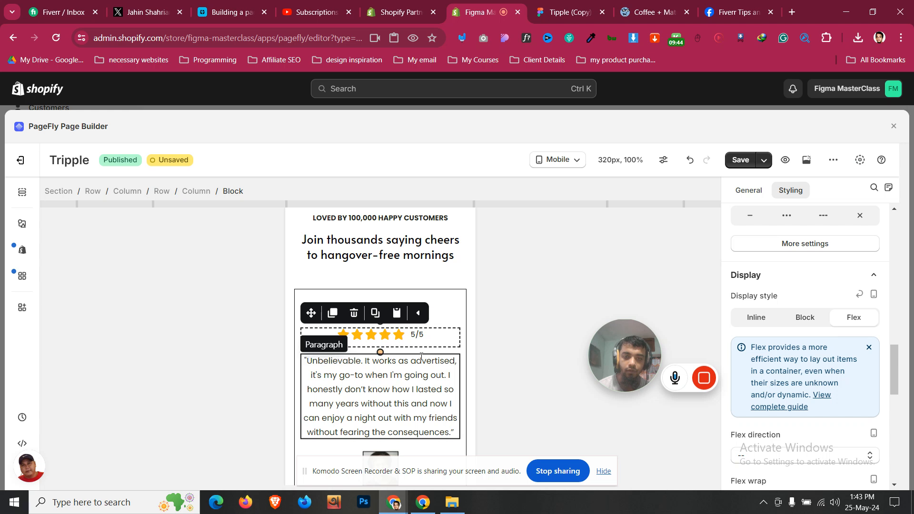
- Set the card title's mobile font size to 16 px and return to the All devices view
click(449, 310)
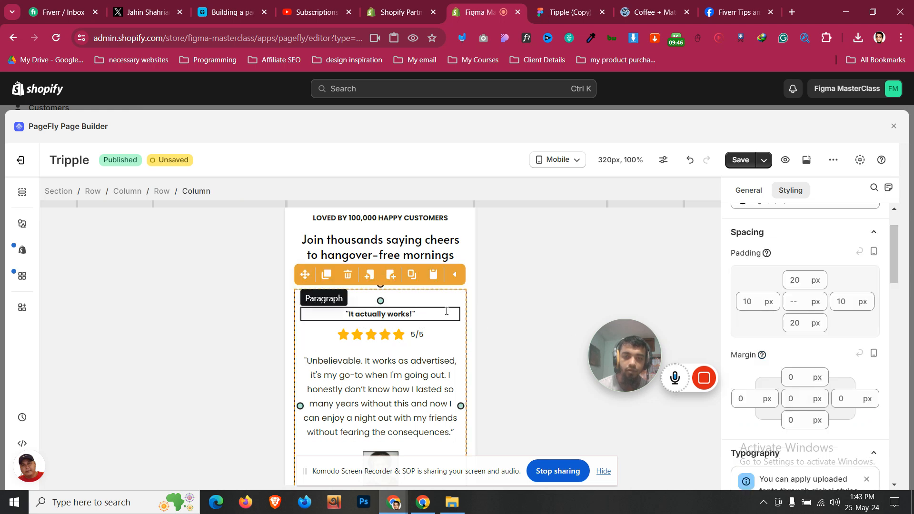
click(447, 314)
scroll(793, 320, down, 4)
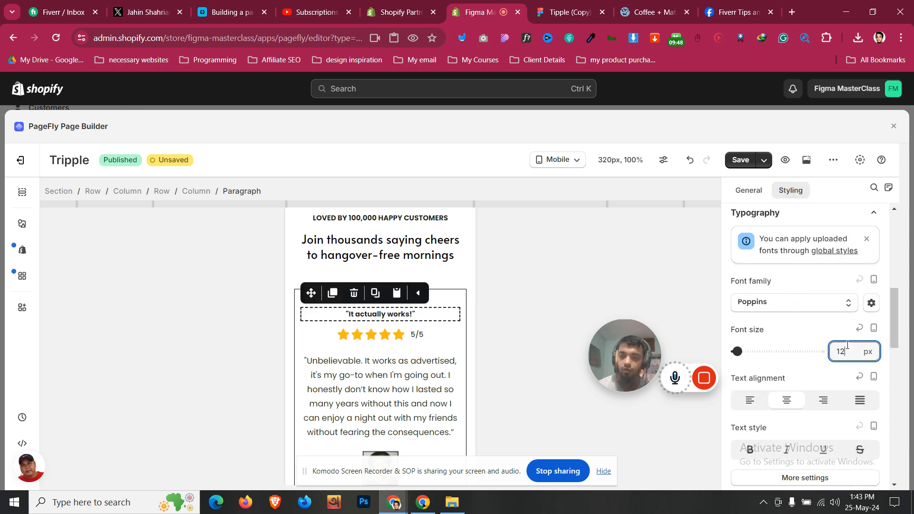
click(557, 160)
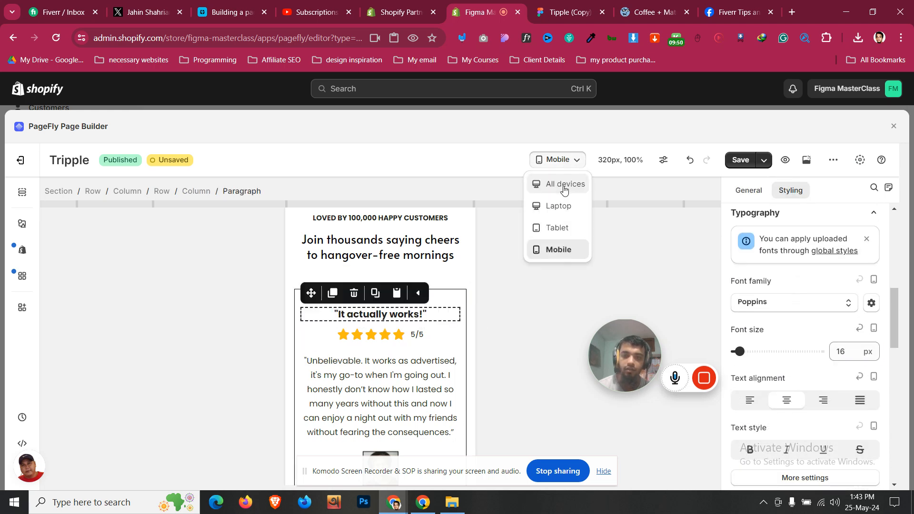
click(555, 184)
- Check the card against the Figma design and set the card column's border width to 2 px on all sides
click(59, 349)
scroll(62, 350, down, 2)
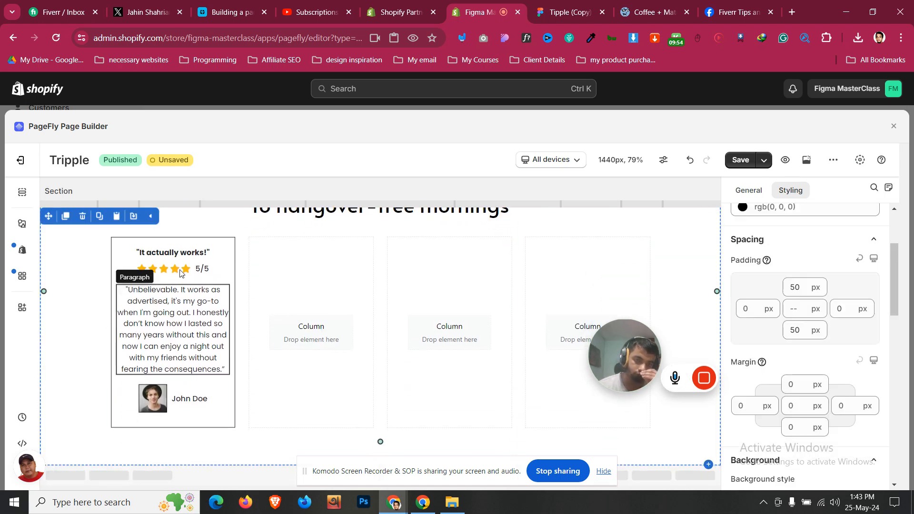
click(214, 248)
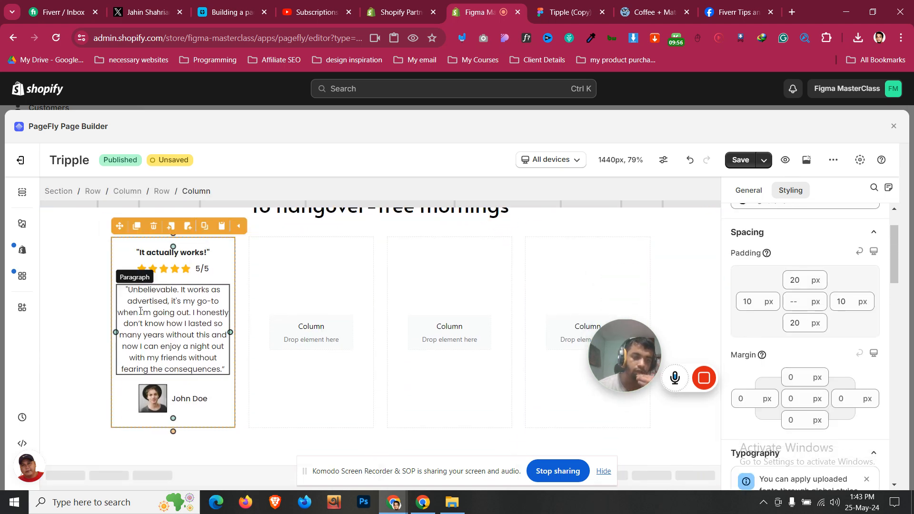
click(90, 276)
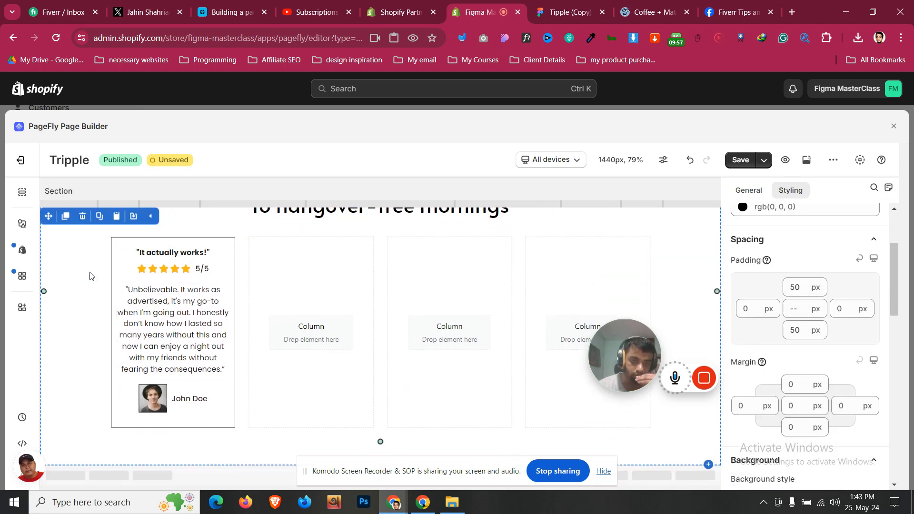
click(579, 12)
click(500, 4)
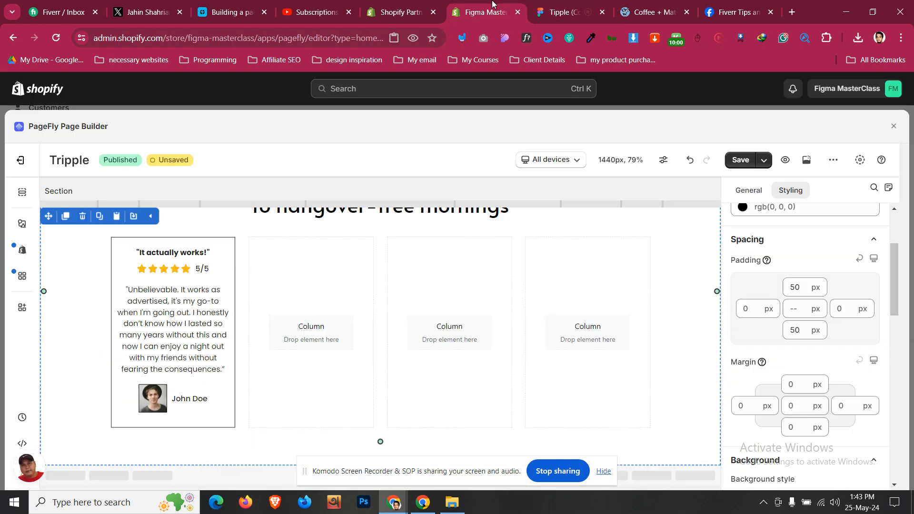
click(131, 246)
scroll(844, 325, down, 10)
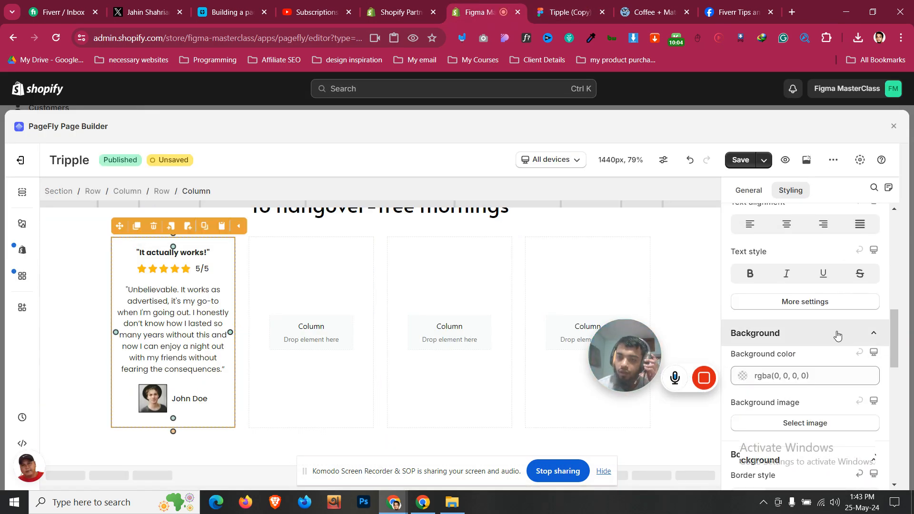
scroll(837, 336, down, 6)
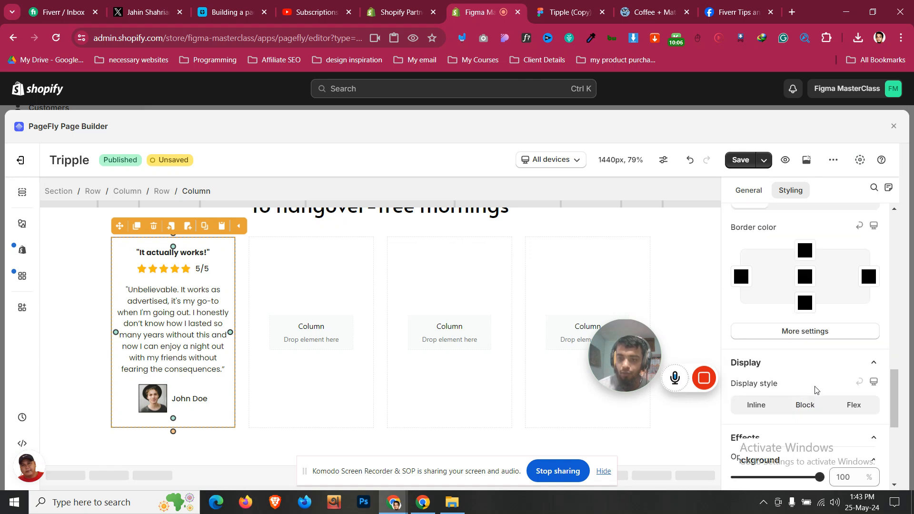
click(817, 333)
click(800, 211)
click(793, 205)
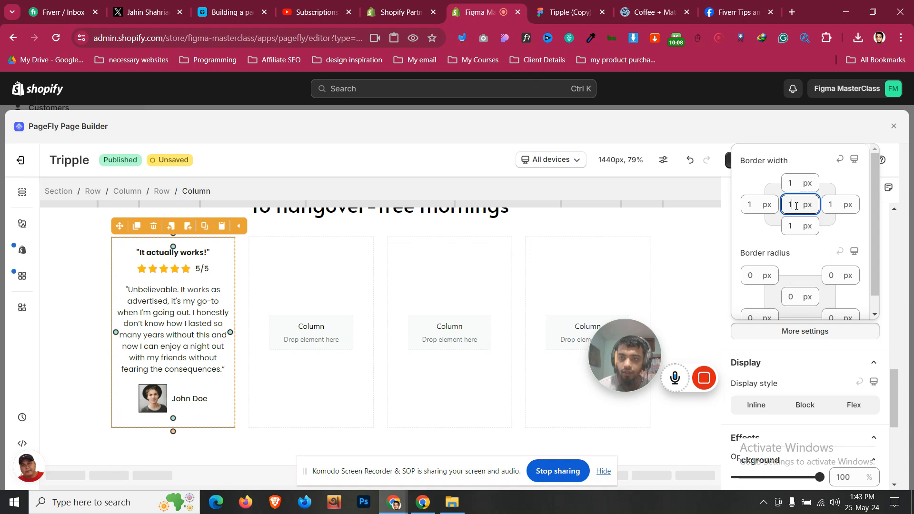
key(Up)
click(78, 284)
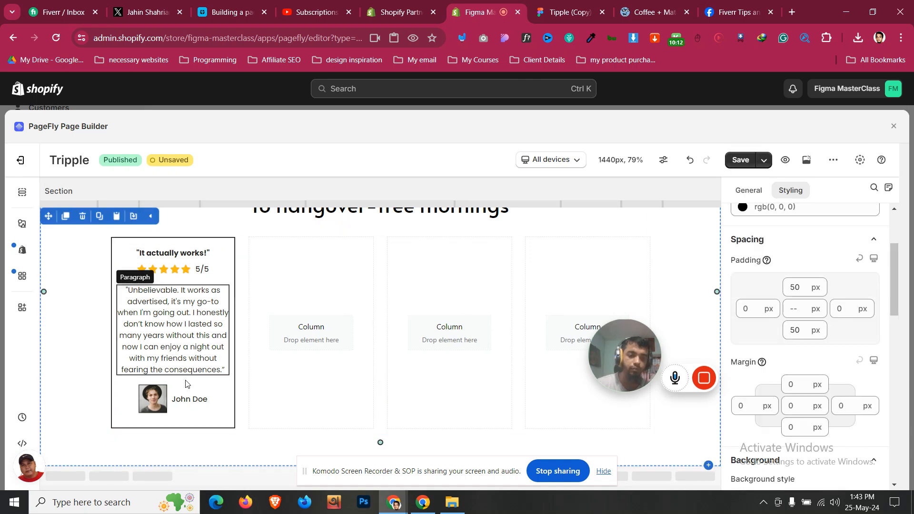
- Delete the three empty columns from the testimonial row, keeping only the column with the finished card
click(201, 269)
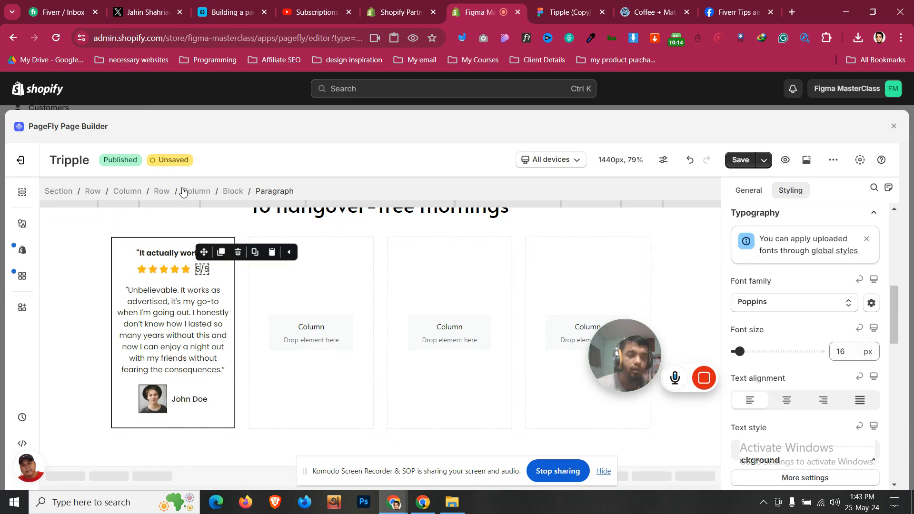
click(167, 190)
click(748, 190)
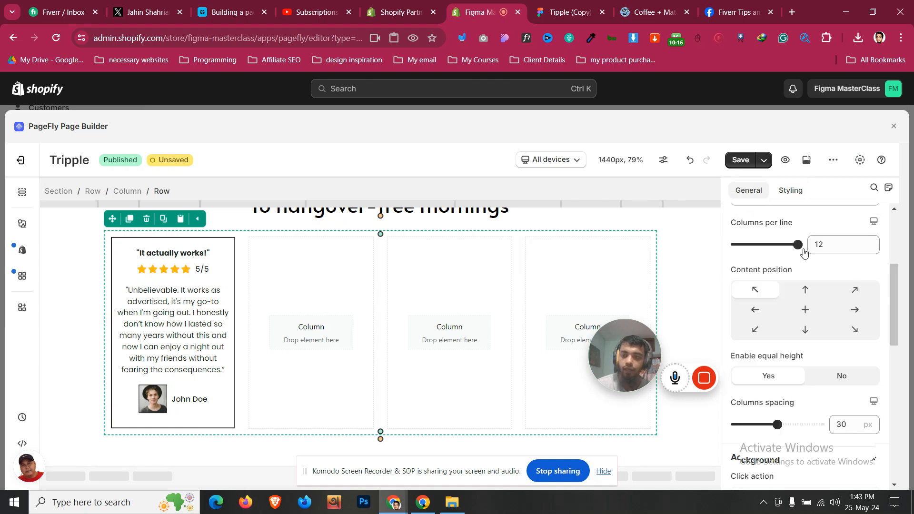
click(863, 290)
click(864, 290)
click(863, 290)
- Duplicate the finished card column three times to fill the testimonial row with four cards, and compare with the Figma design
click(849, 264)
click(849, 290)
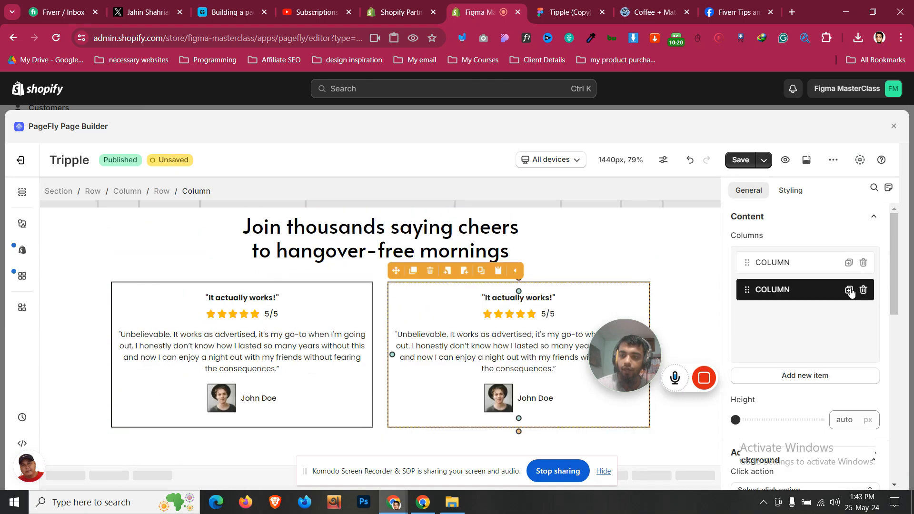
click(849, 317)
click(72, 272)
key(ctrl+Tab)
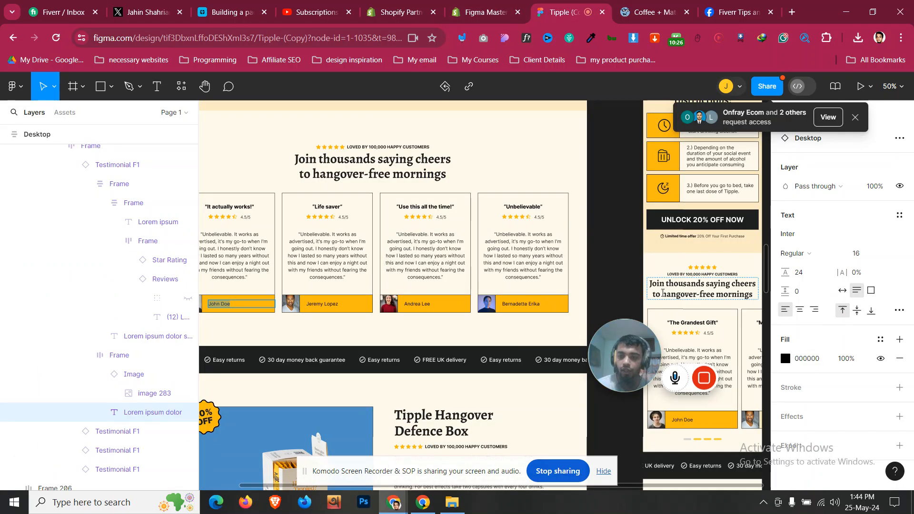
key(ctrl+shift+Tab)
scroll(279, 272, down, 3)
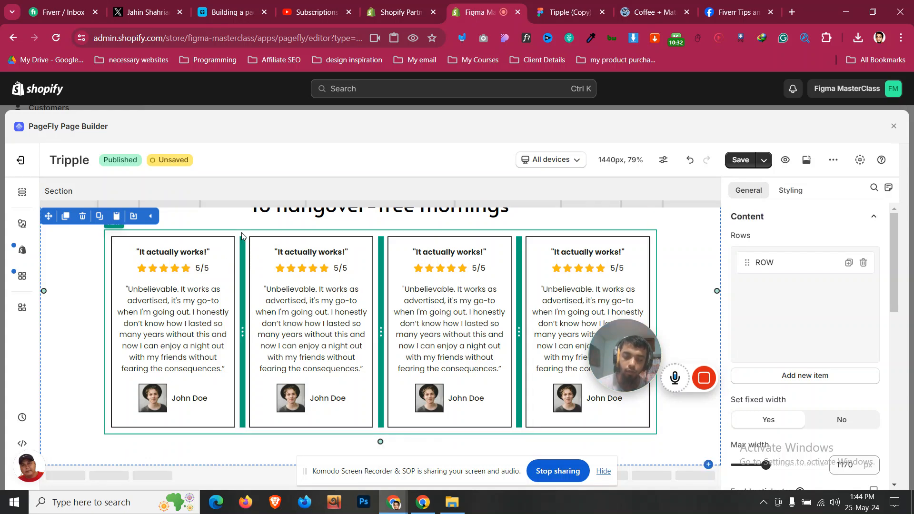
- Add a blank slideshow element below the four-card testimonial row
click(22, 276)
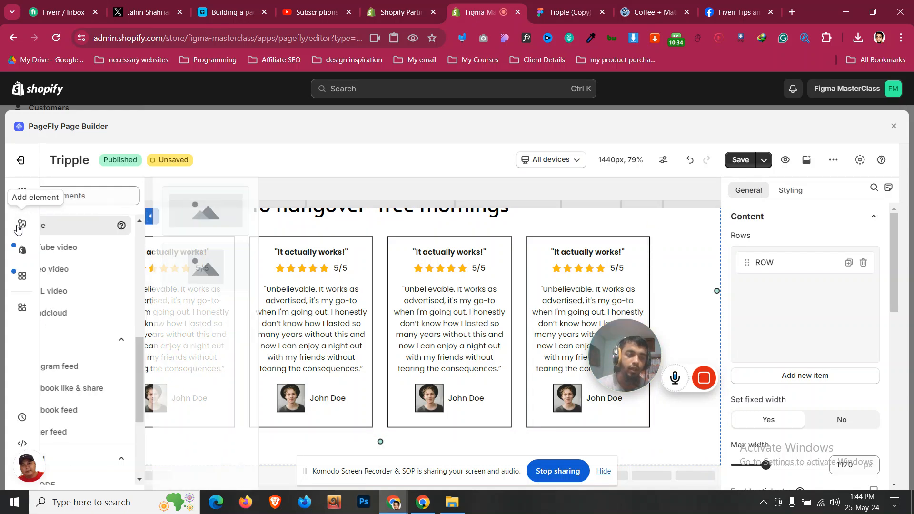
scroll(75, 254, up, 6)
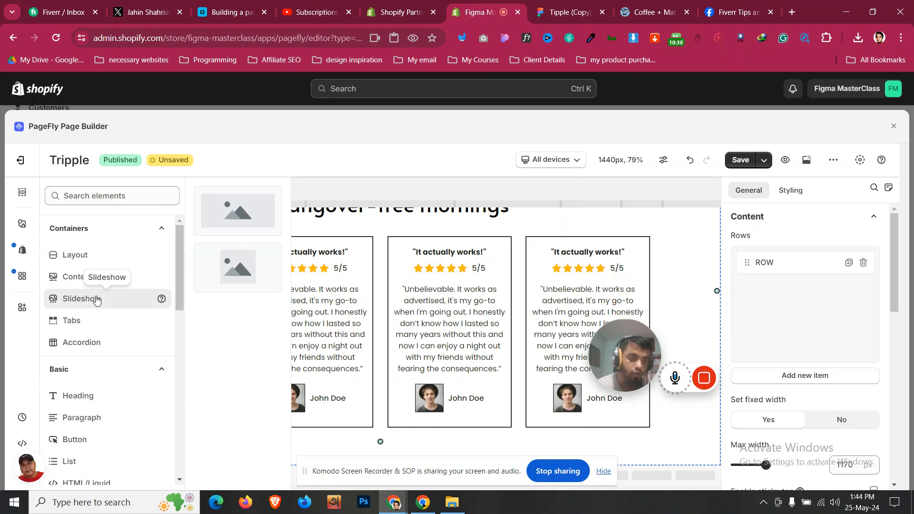
scroll(95, 300, down, 2)
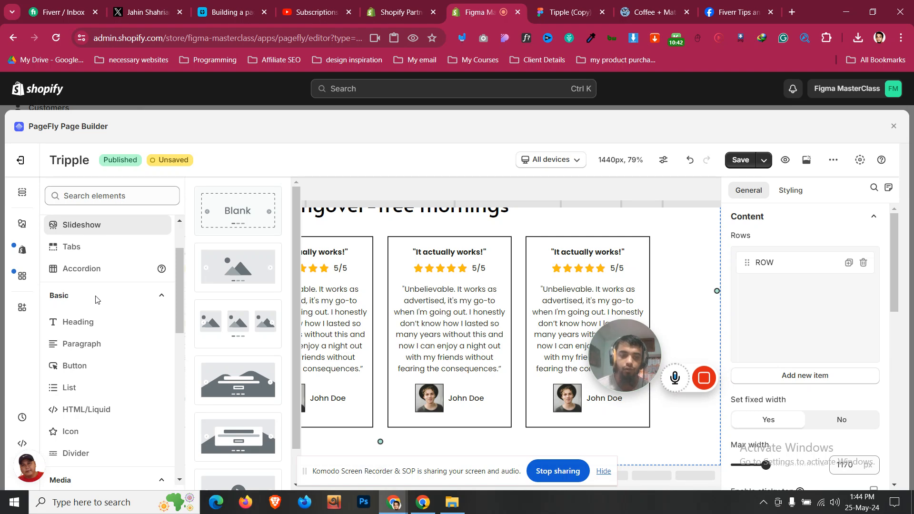
drag(246, 217, 384, 460)
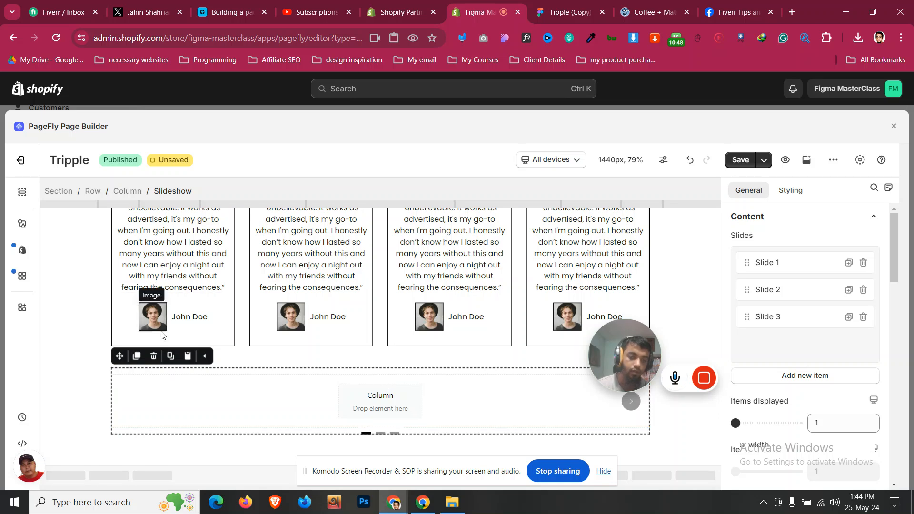
- Delete the empty row inside Slide 1 of the new slideshow
click(199, 404)
click(249, 191)
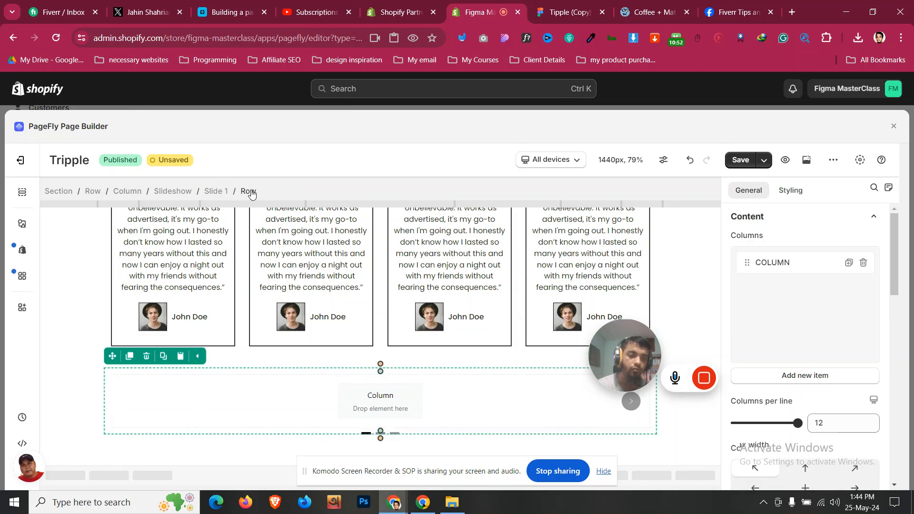
click(227, 345)
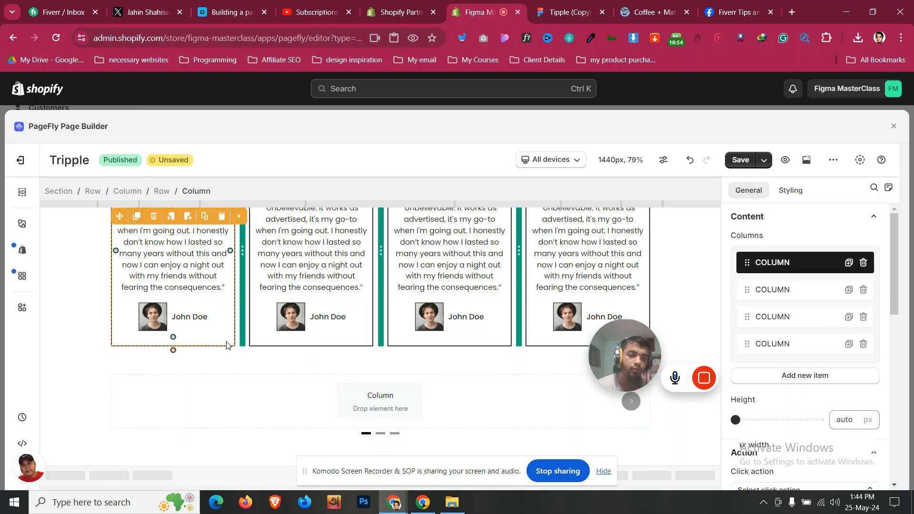
click(162, 191)
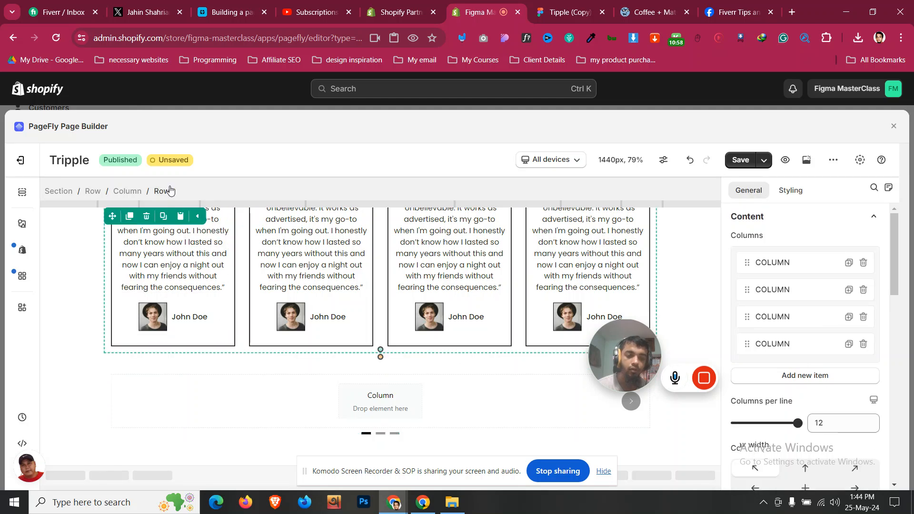
click(197, 390)
click(248, 191)
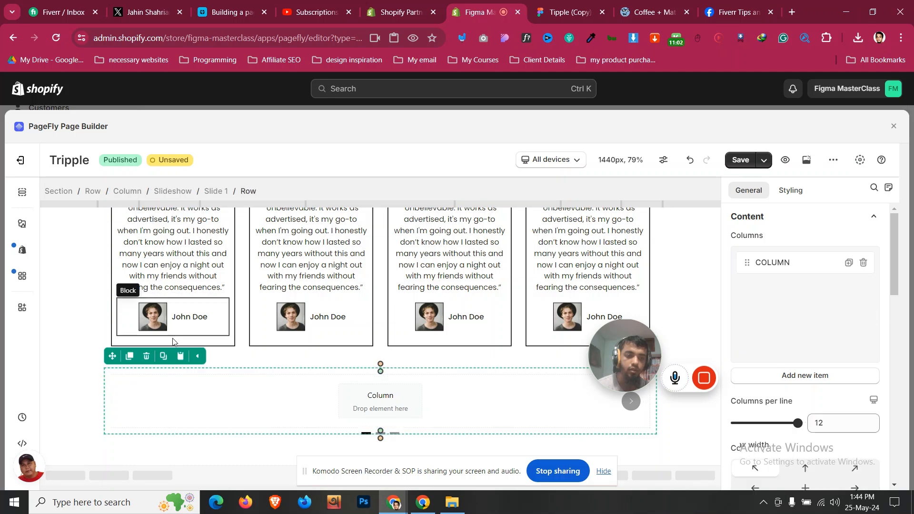
click(144, 359)
- Duplicate the four-card testimonial row and move the copy into Slide 1 of the slideshow
scroll(146, 363, up, 2)
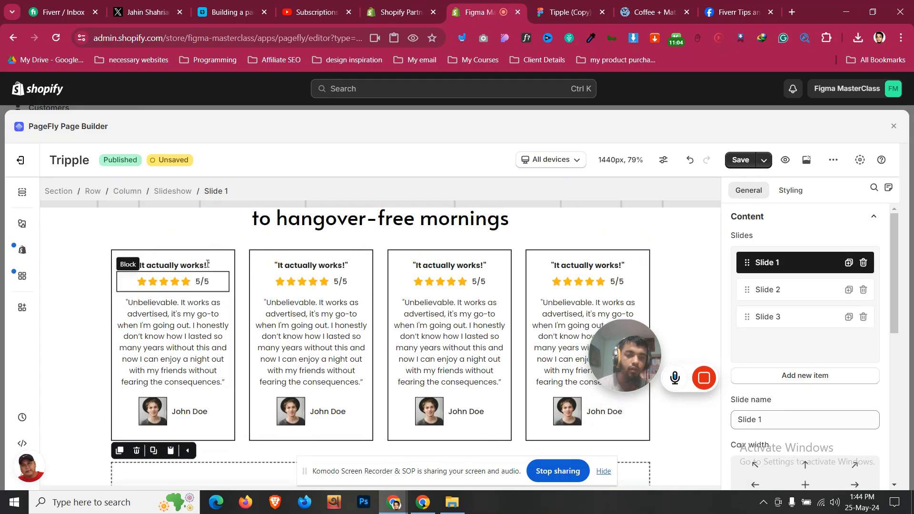
click(238, 251)
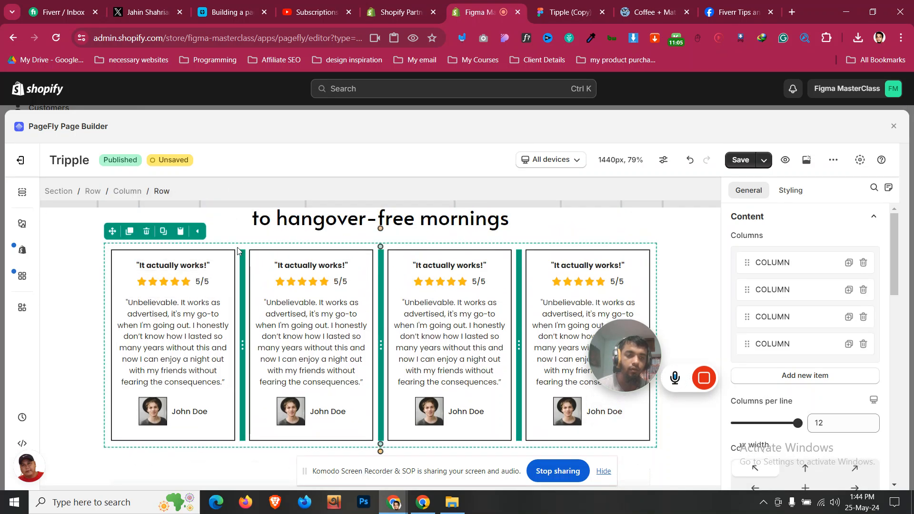
click(129, 231)
drag(115, 215, 241, 462)
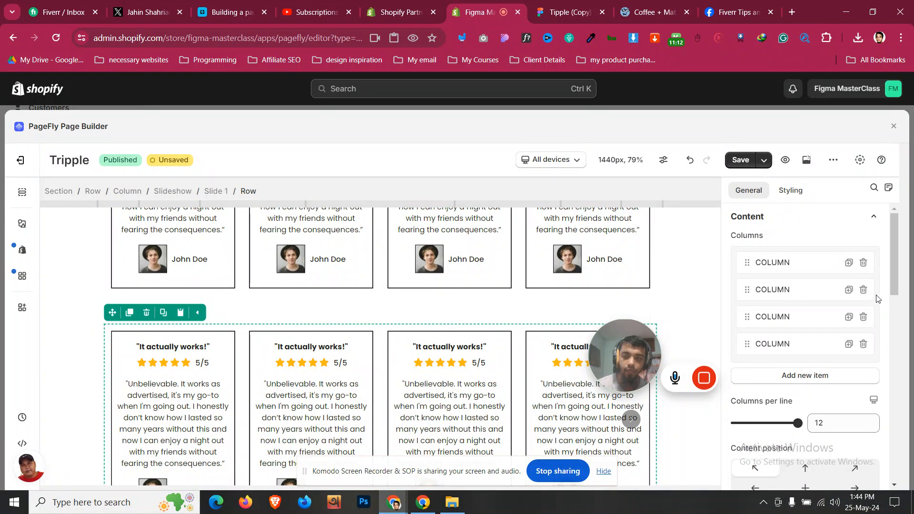
- Delete three card columns from the row in Slide 1, keeping a single testimonial card
click(863, 289)
click(863, 290)
click(863, 290)
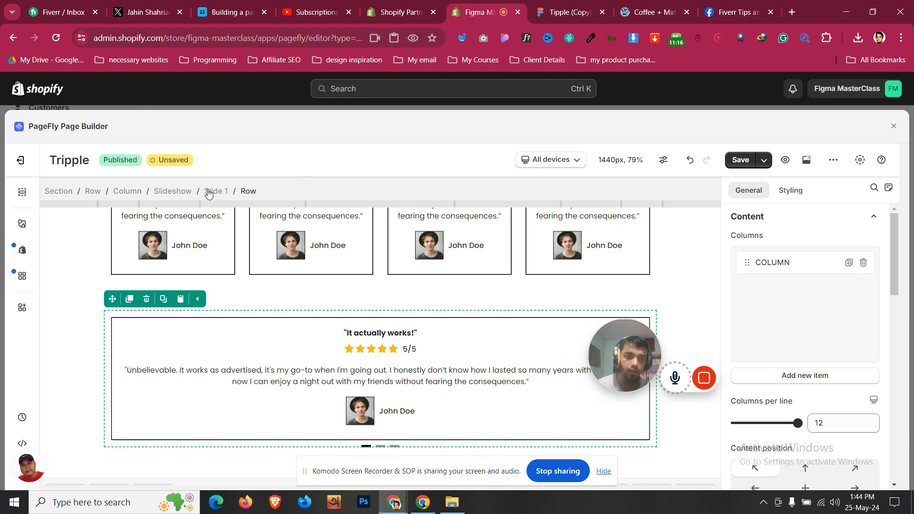
scroll(403, 321, down, 1)
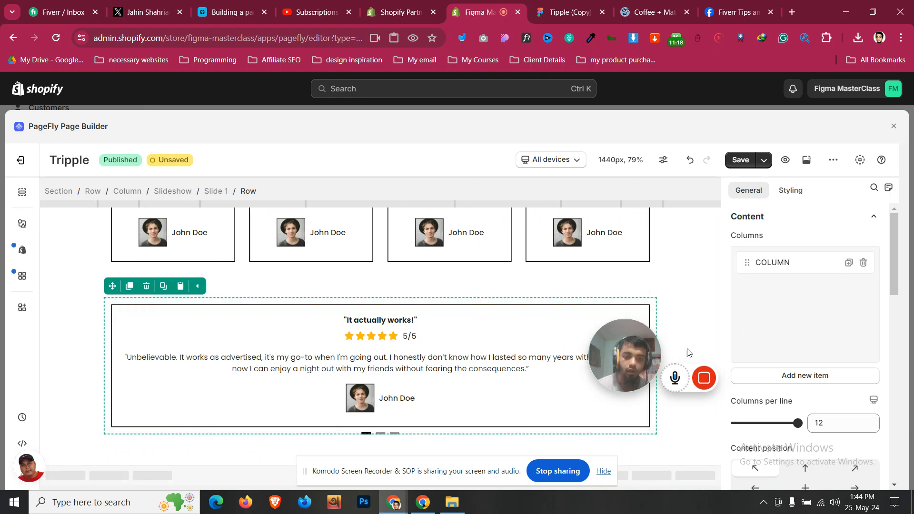
- Check the mobile testimonial design in Figma and set the slideshow's bottom padding to 20 px
click(568, 6)
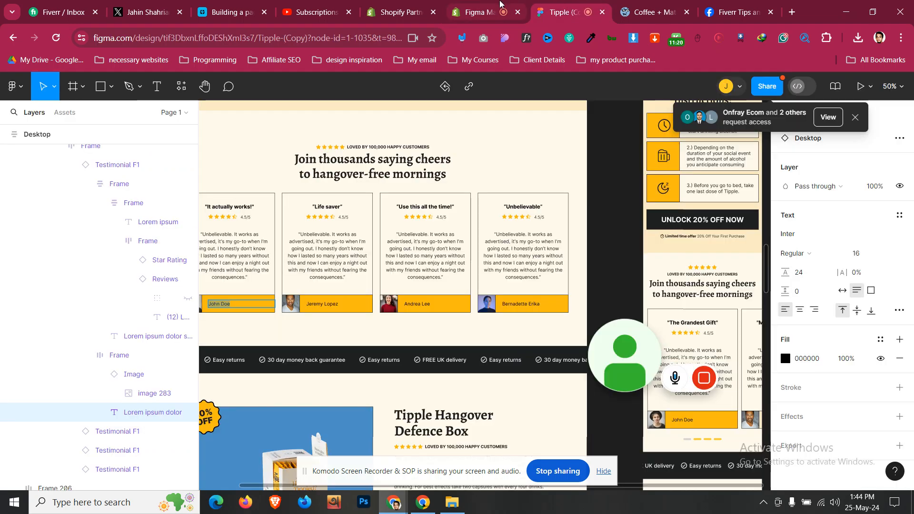
click(476, 10)
click(790, 190)
scroll(800, 263, down, 6)
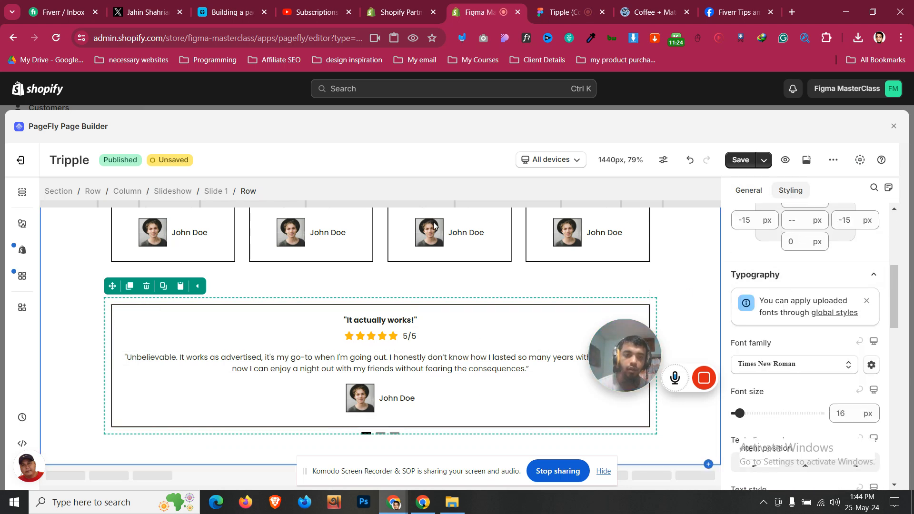
click(170, 192)
click(802, 382)
text(14)
key(Up)
key(Up)
key(Up)
key(Up)
key(Up)
key(Up)
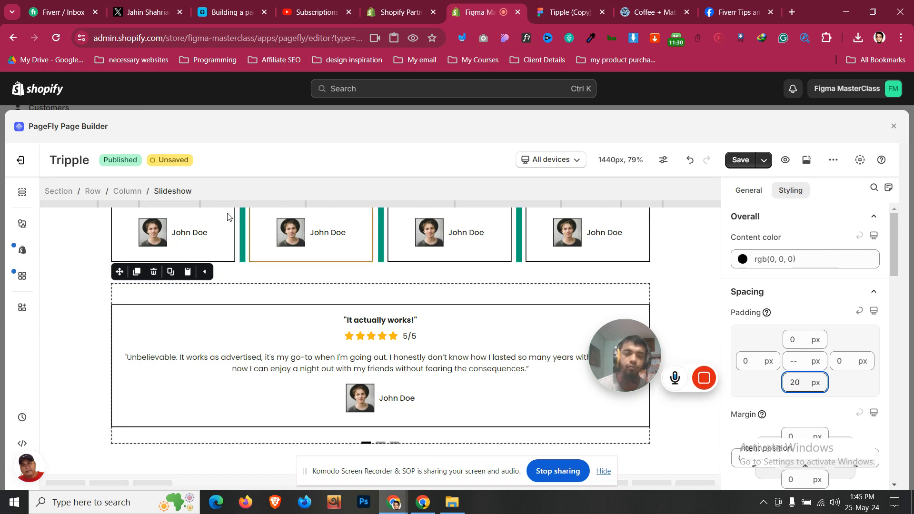
- Delete the slideshow's empty Slide 2 and Slide 3, and duplicate Slide 1 three times to get four card slides
click(751, 191)
click(864, 290)
click(864, 290)
click(849, 263)
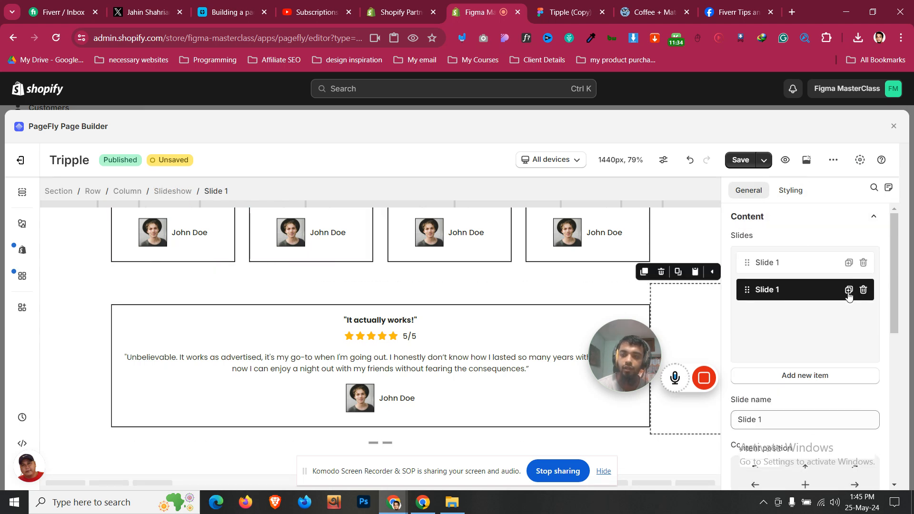
click(850, 292)
click(849, 318)
scroll(820, 328, down, 3)
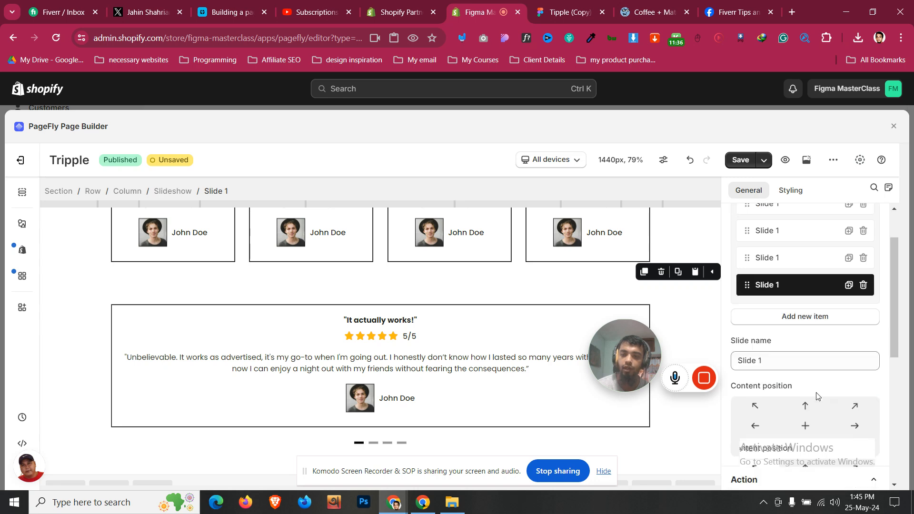
click(182, 195)
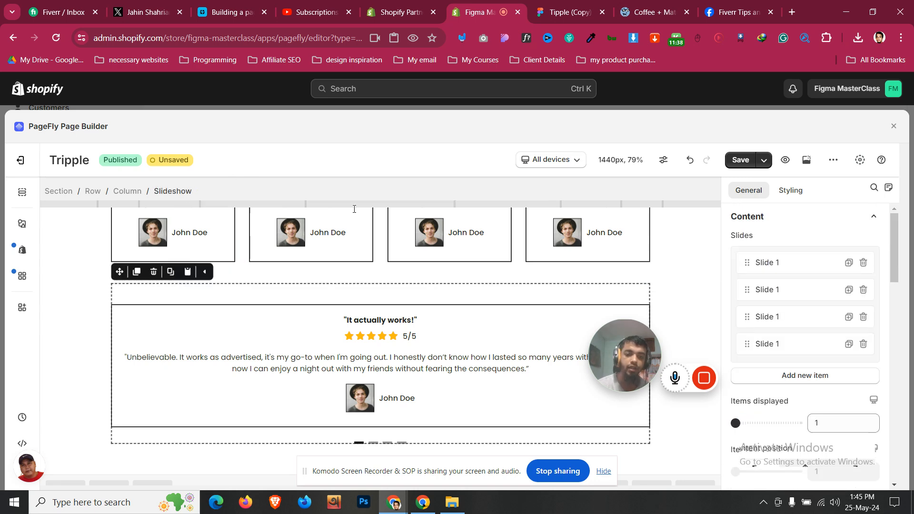
- Hide the original four-card testimonial row on tablet and mobile
scroll(318, 288, up, 2)
scroll(318, 288, up, 2)
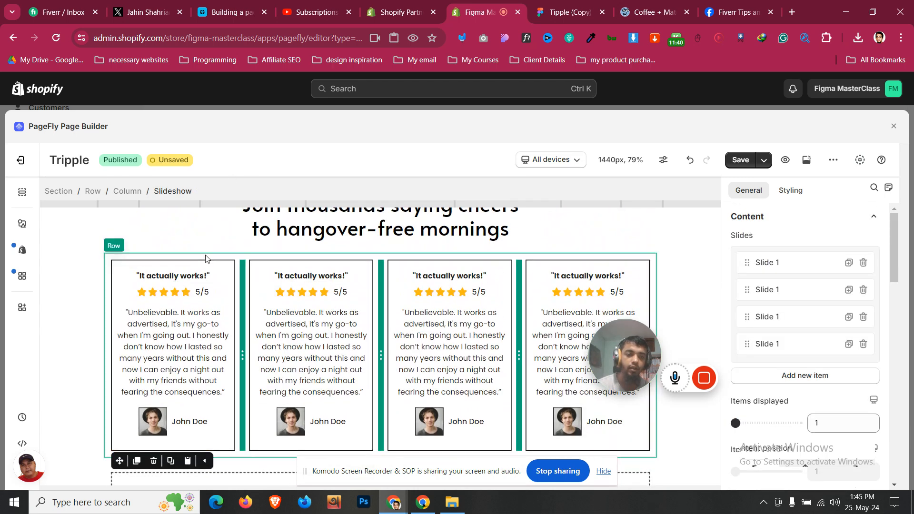
click(207, 257)
scroll(782, 273, down, 7)
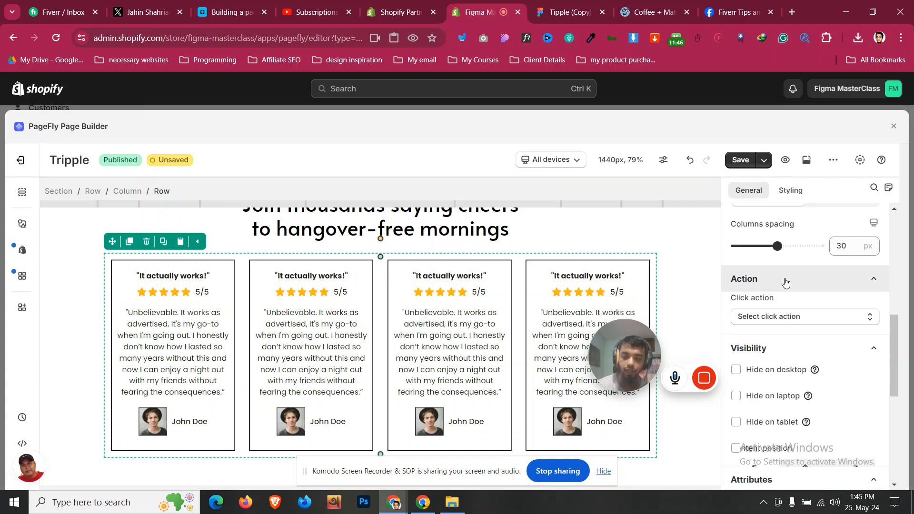
click(773, 423)
scroll(773, 414, down, 1)
scroll(245, 331, down, 3)
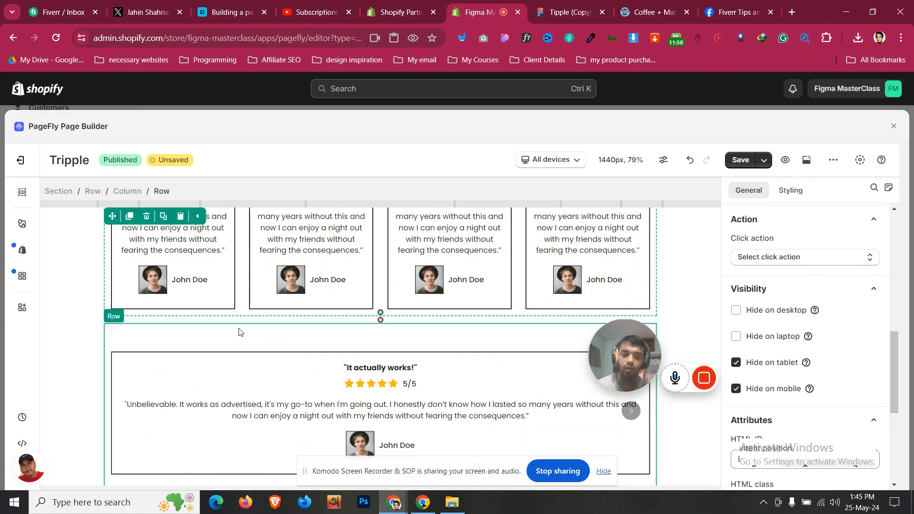
- Hide the outer row containing the slideshow on desktop and laptop
click(159, 329)
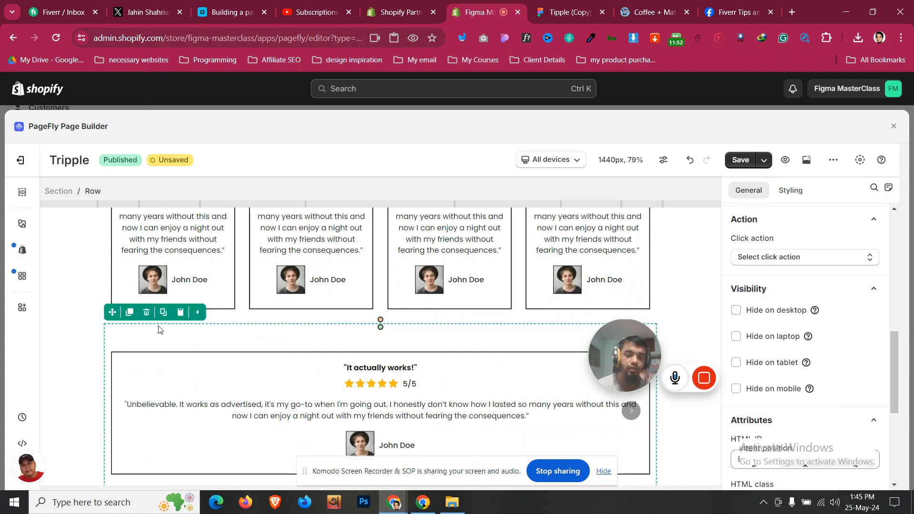
click(776, 312)
click(778, 338)
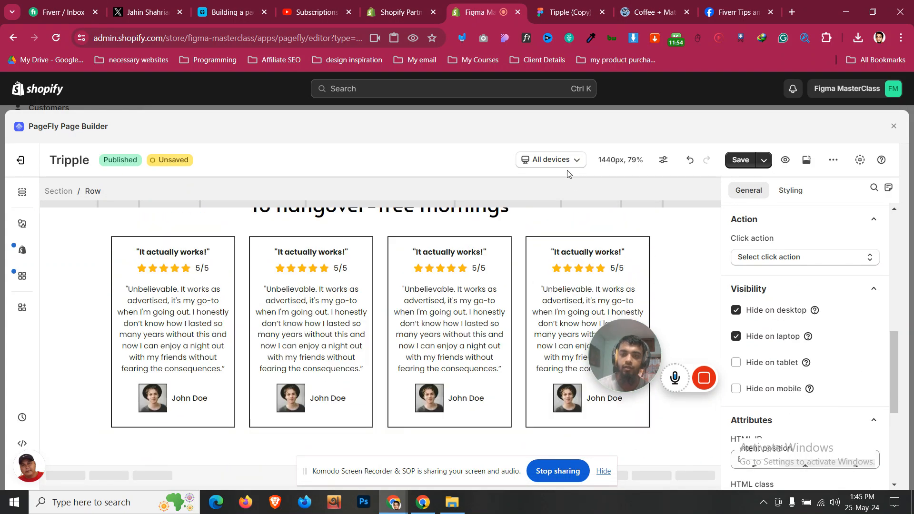
- Switch to the Mobile view, set the slideshow's navigation type to None and check its lower end
click(568, 168)
click(549, 249)
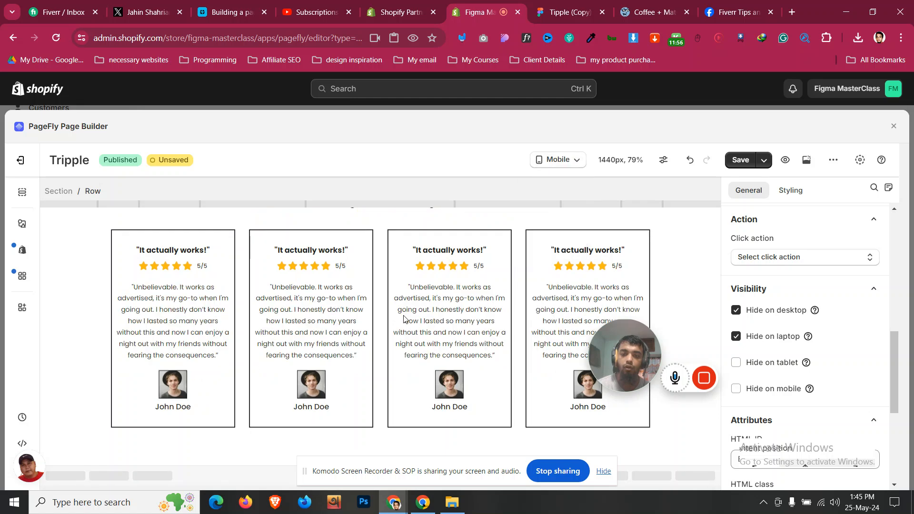
scroll(404, 316, down, 6)
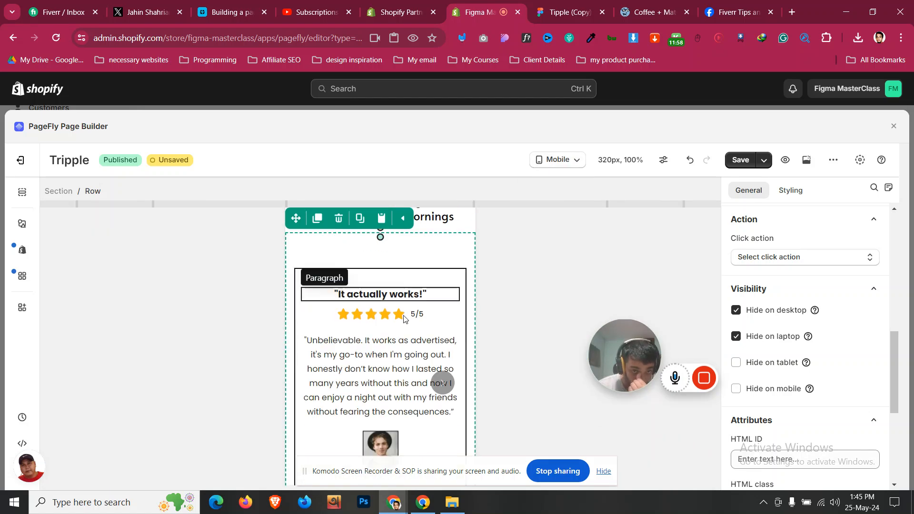
scroll(404, 316, up, 2)
click(357, 247)
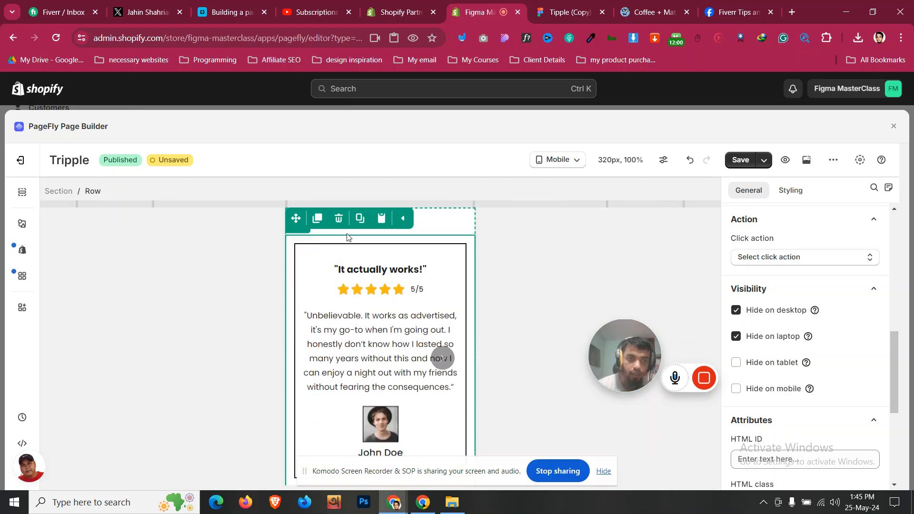
click(173, 191)
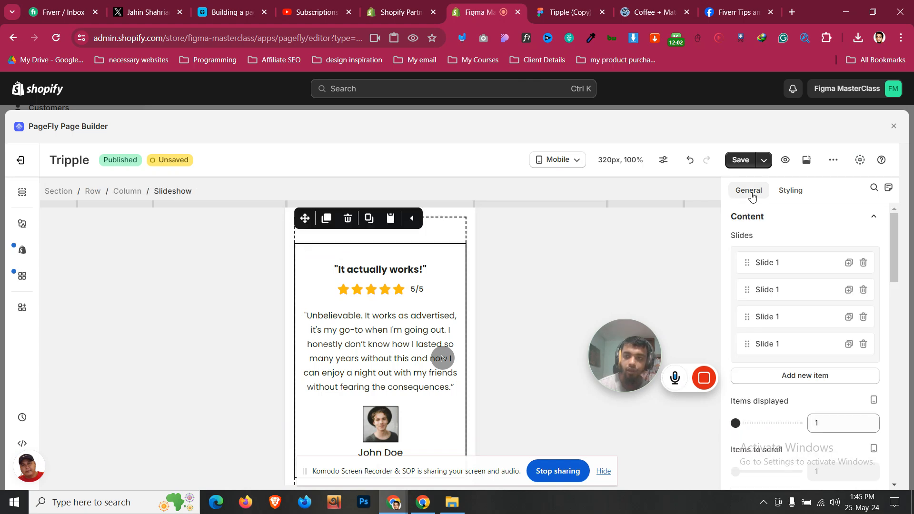
scroll(831, 324, down, 5)
scroll(831, 324, down, 1)
click(772, 313)
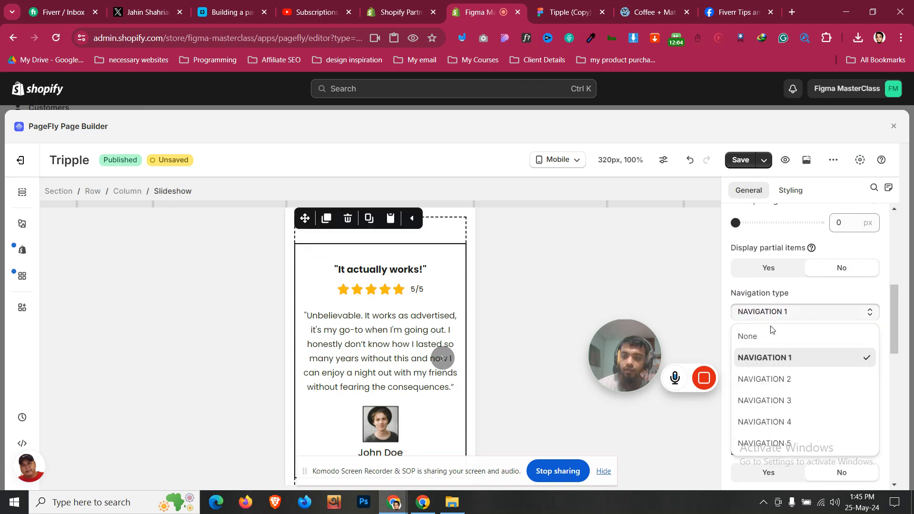
click(772, 334)
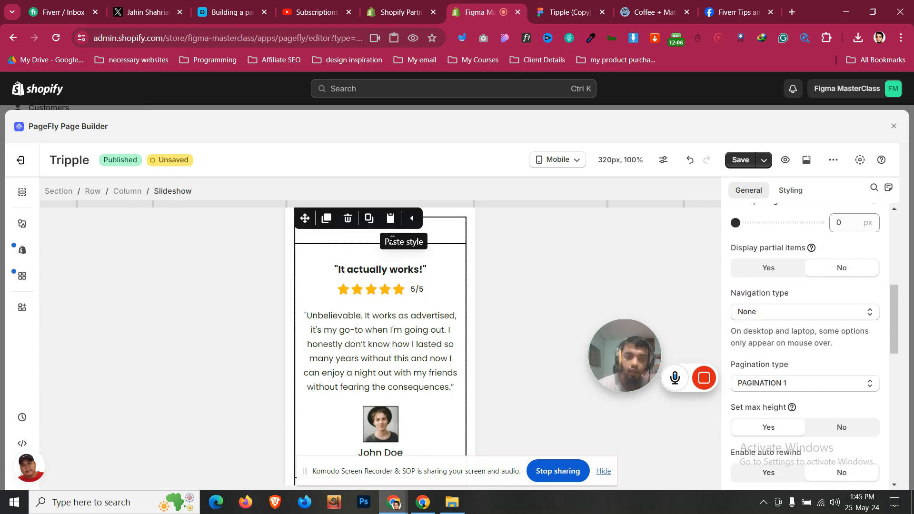
scroll(329, 228, down, 2)
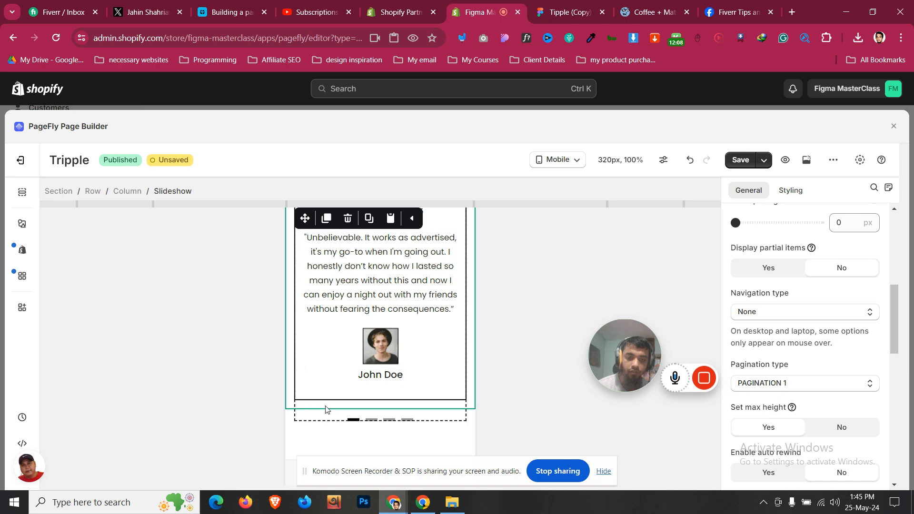
click(305, 439)
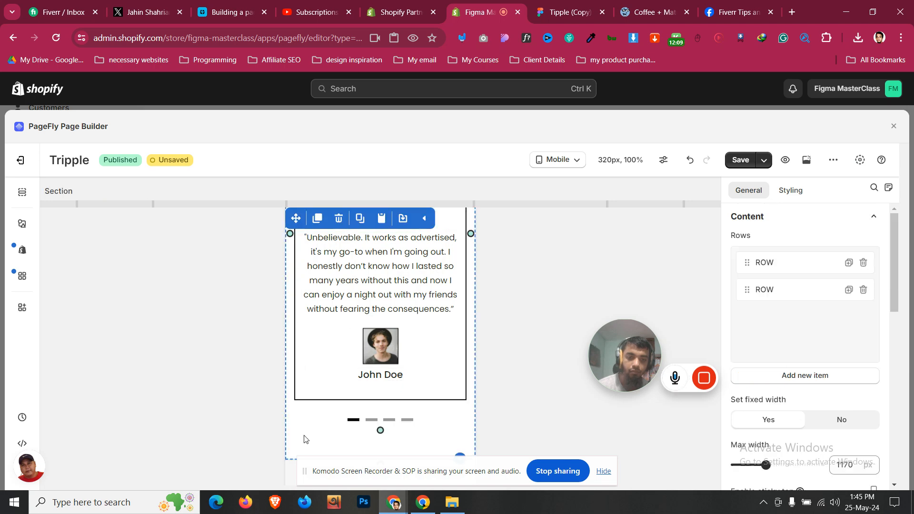
- Set the testimonials section's bottom and top padding to 20 px each for mobile
click(783, 190)
text(1)
key(BackSpace)
text(18)
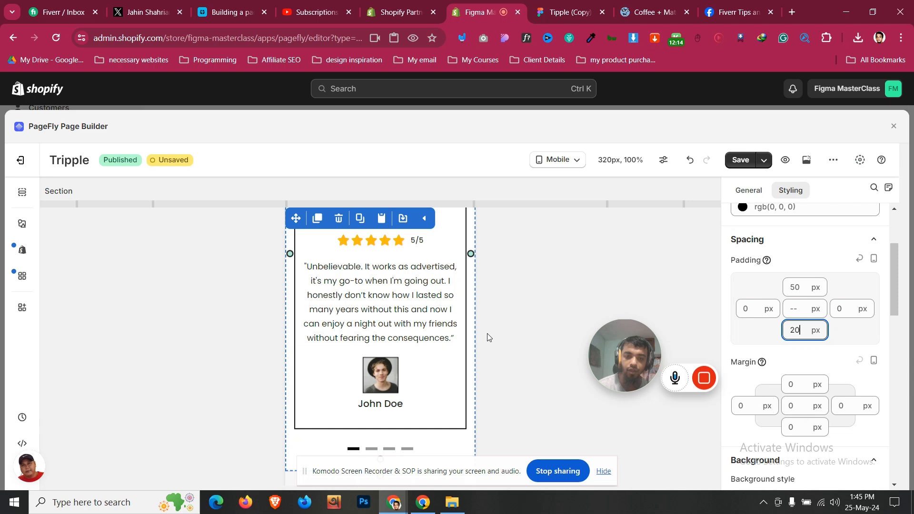
scroll(488, 337, up, 6)
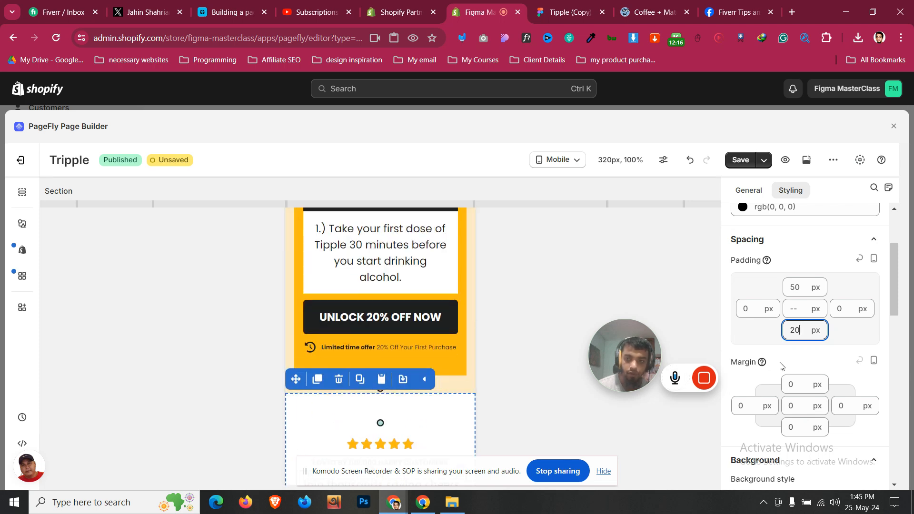
click(794, 287)
text(20)
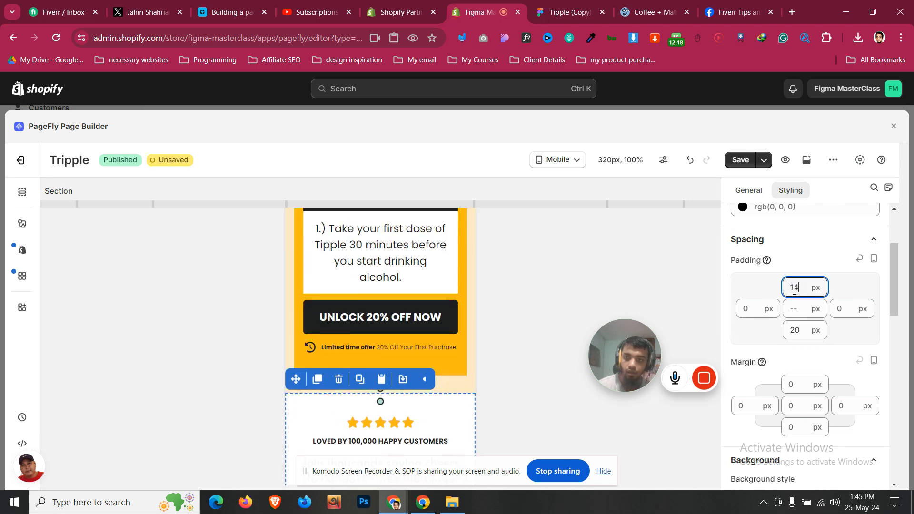
- Set the top margin of the card row inside Slide 1 to 0 px for mobile
click(450, 379)
scroll(451, 379, down, 2)
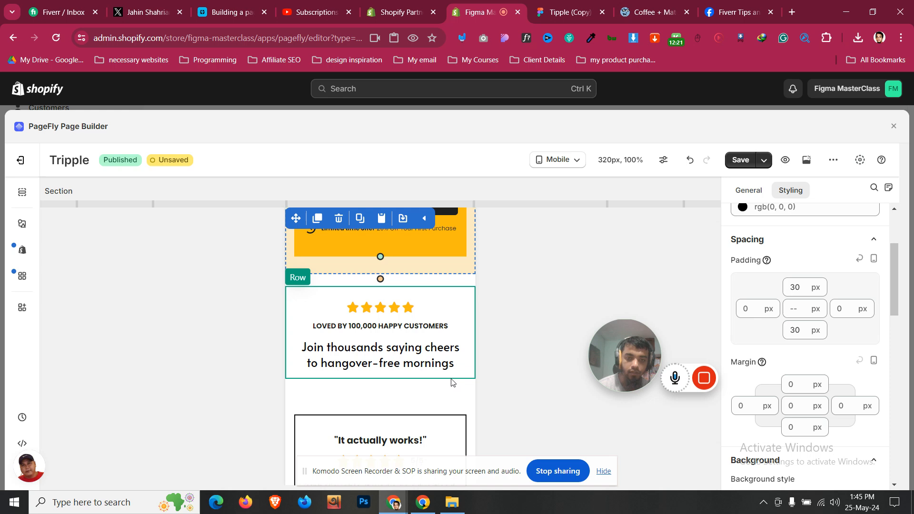
click(435, 297)
scroll(430, 295, down, 2)
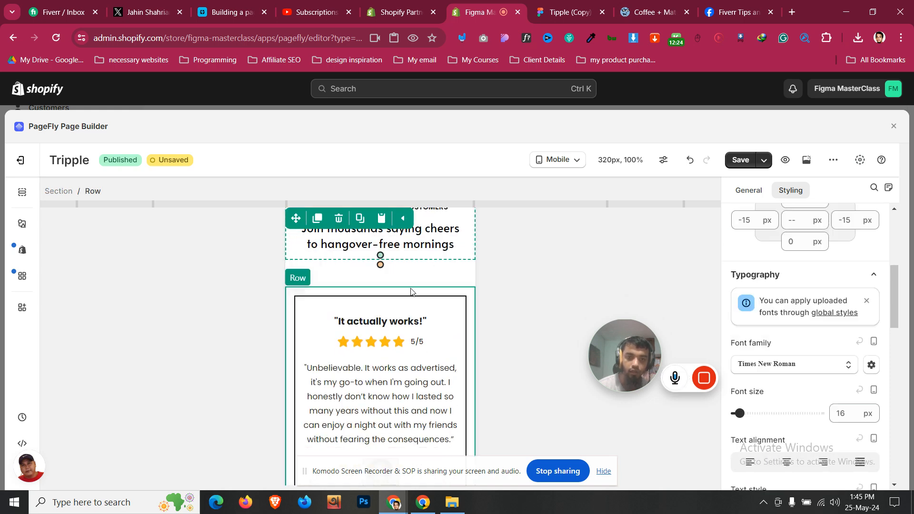
click(413, 284)
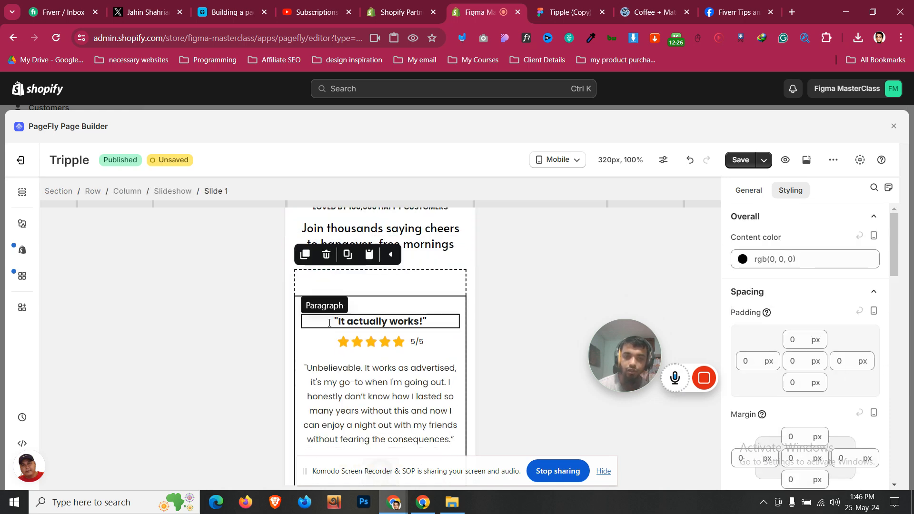
click(336, 296)
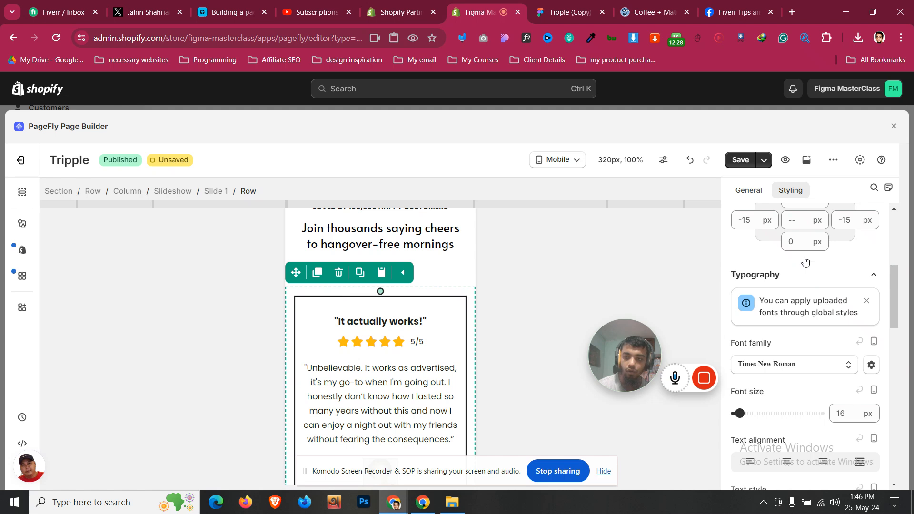
scroll(818, 259, up, 3)
text(0)
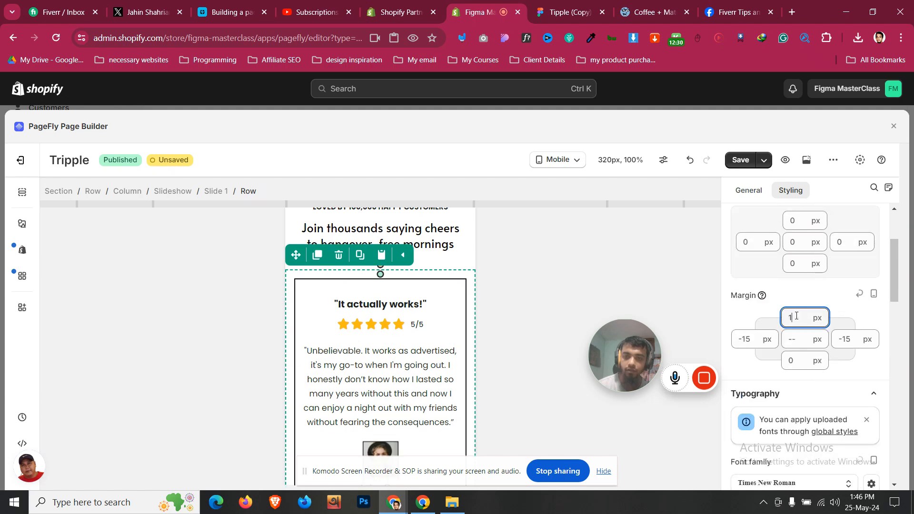
- Try changing the bottom padding of the testimonial slideshow, and put it back to 0 px
scroll(370, 348, down, 3)
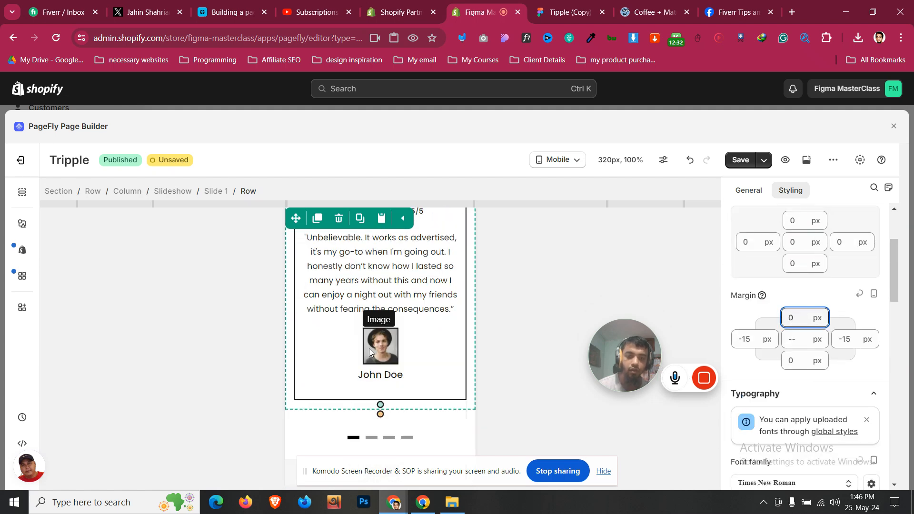
click(169, 192)
key(Delete)
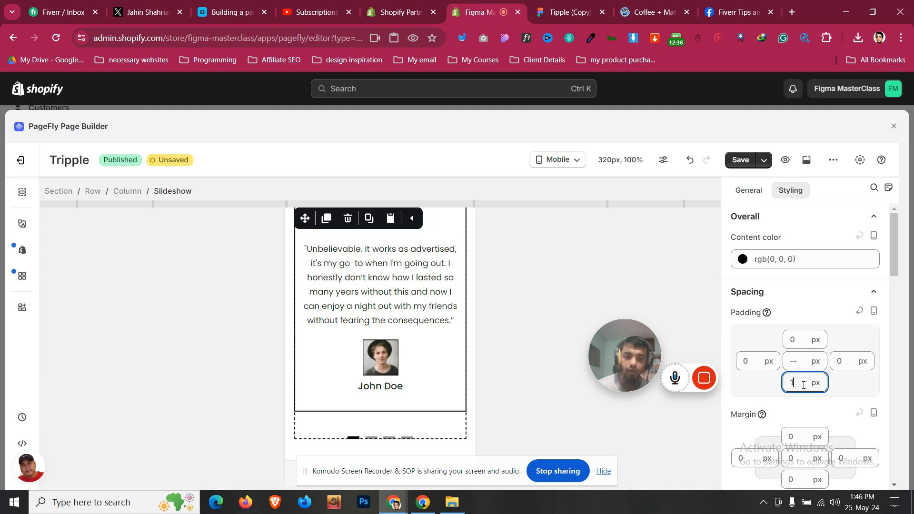
click(340, 428)
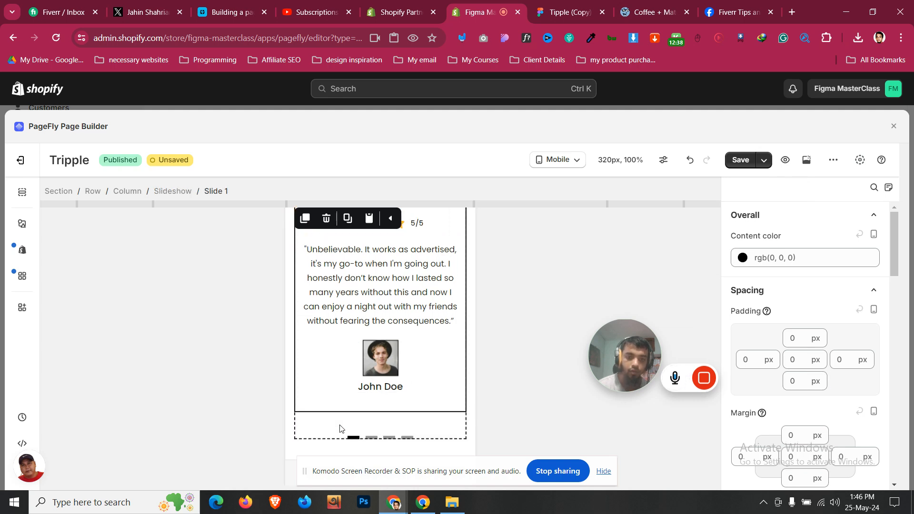
click(175, 193)
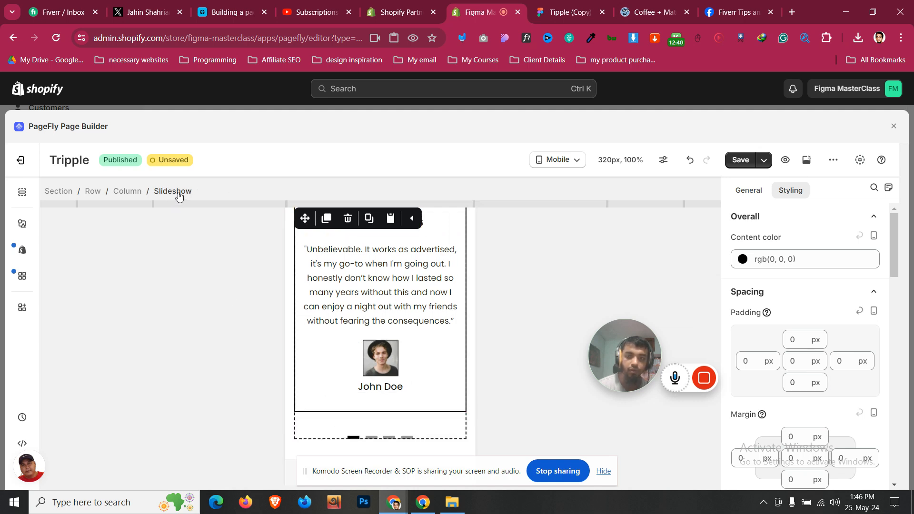
- Try the slideshow with its max height setting turned off, and turn the setting back on
click(758, 192)
scroll(798, 284, down, 5)
scroll(800, 303, down, 3)
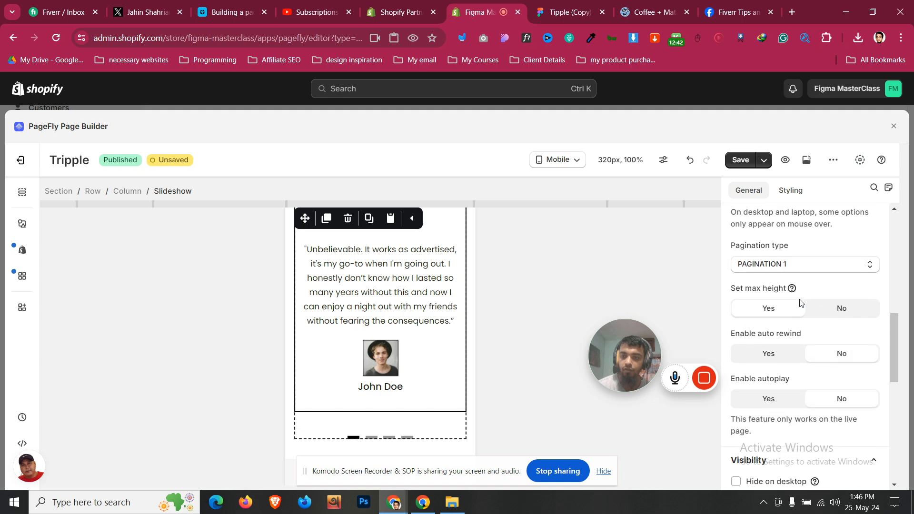
click(825, 310)
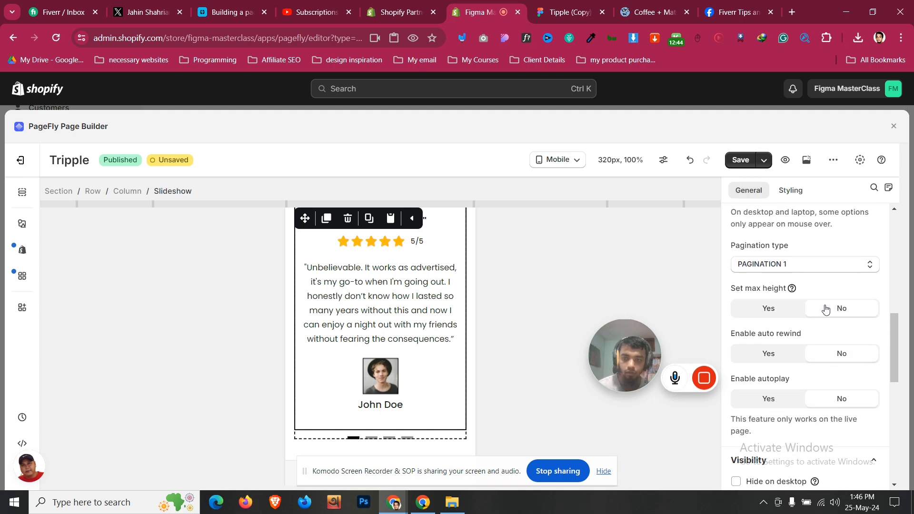
click(792, 314)
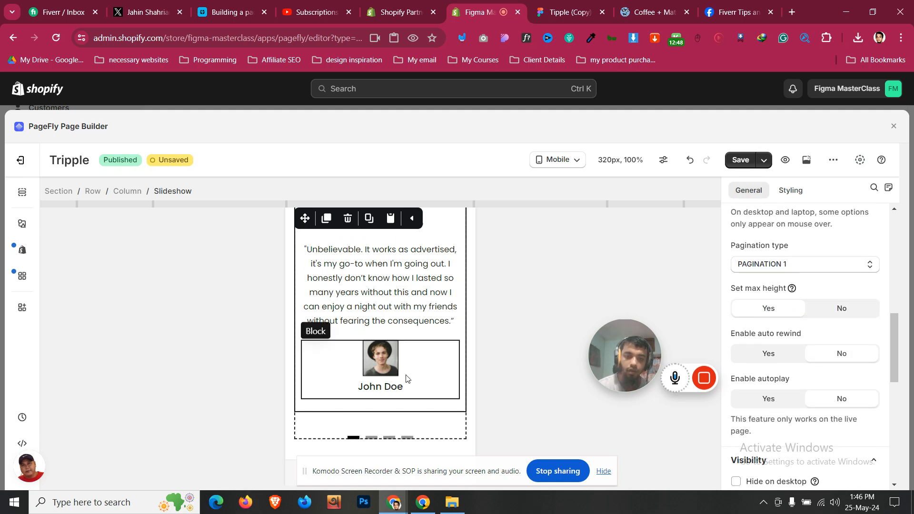
- Check the testimonials section's mobile layout and switch the editor to the All devices view
click(294, 462)
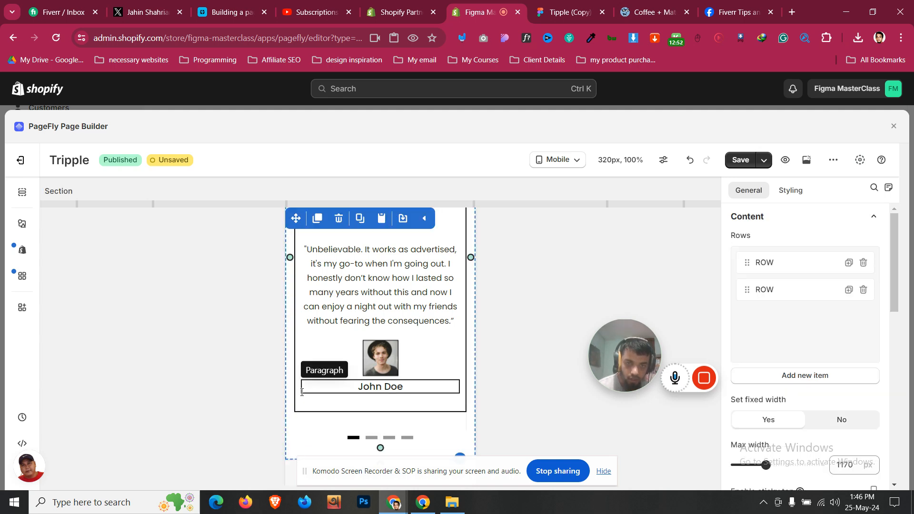
scroll(301, 396, up, 4)
scroll(301, 397, up, 1)
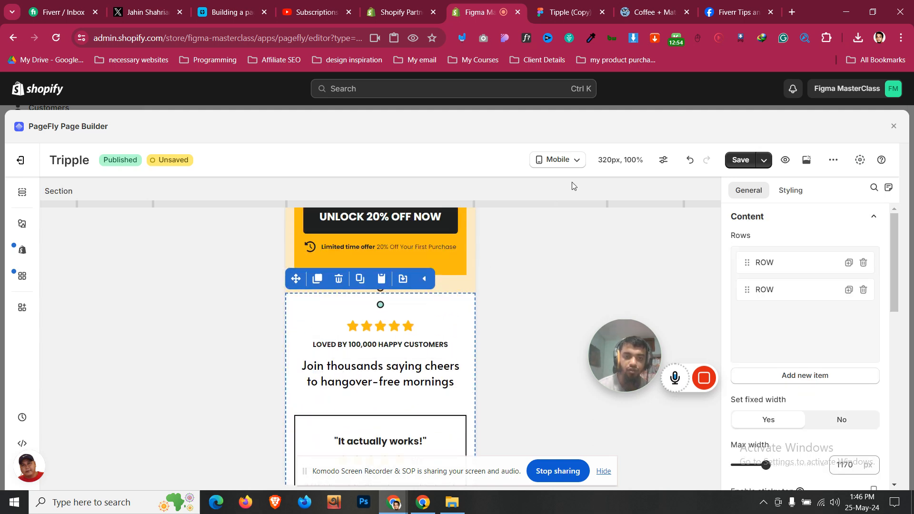
click(554, 160)
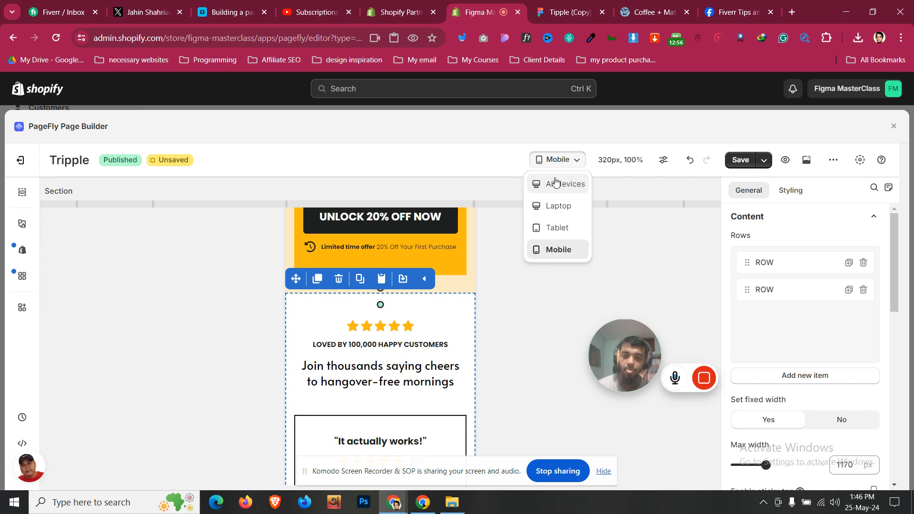
click(555, 183)
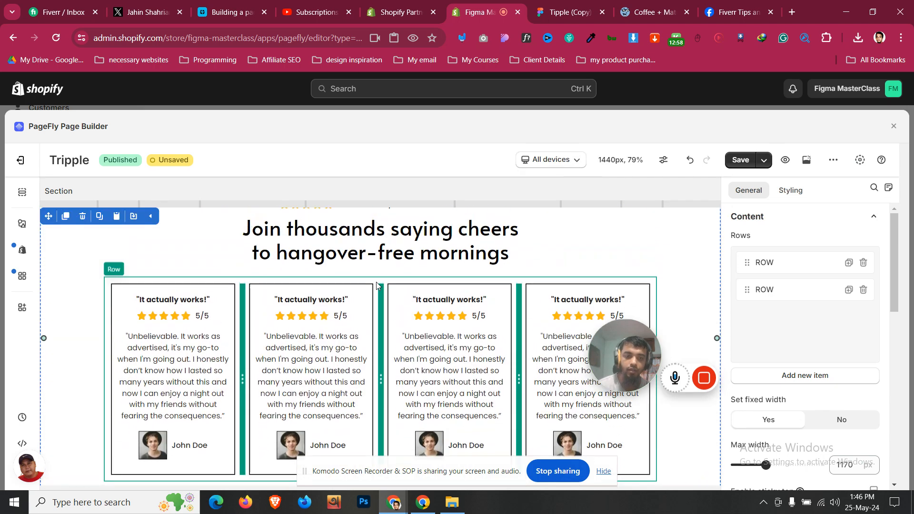
- Compare the four-card row with the testimonials in the Figma design and save the PageFly page
key(ctrl+Tab)
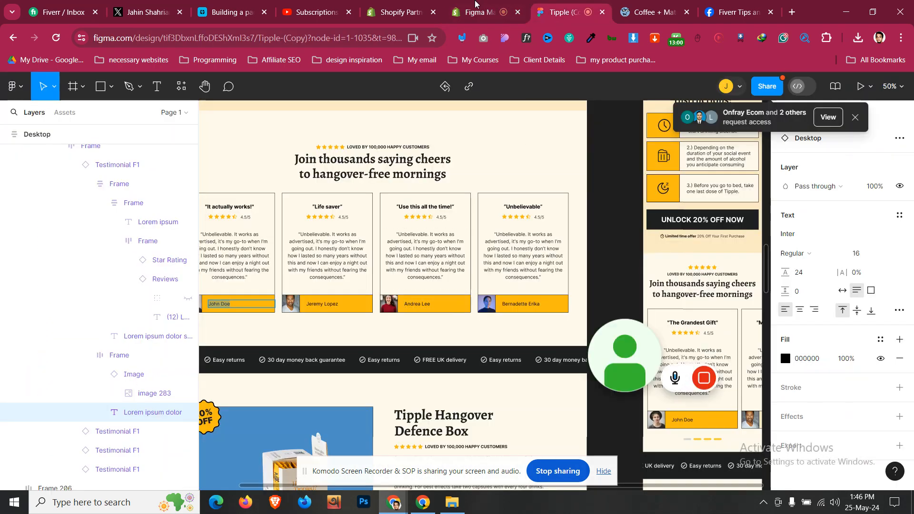
click(480, 2)
click(764, 161)
click(736, 186)
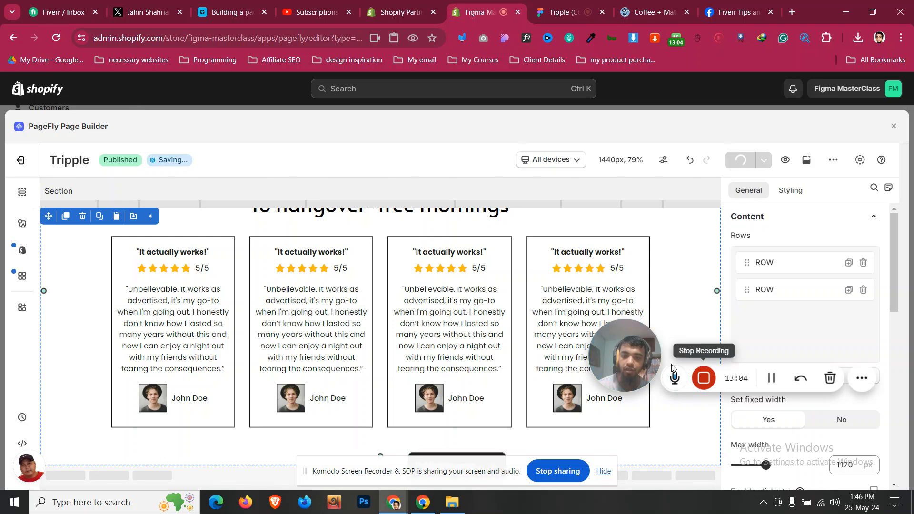
click(589, 5)
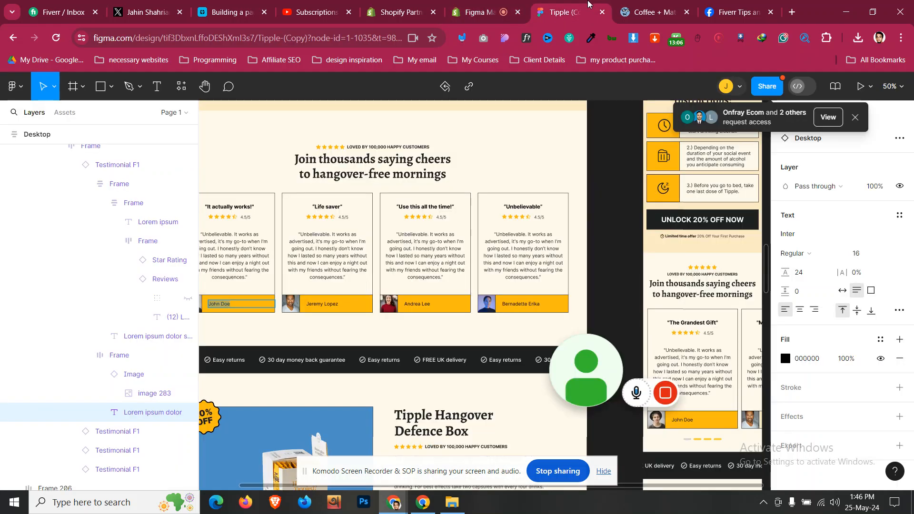
click(467, 4)
mouse_move(665, 393)
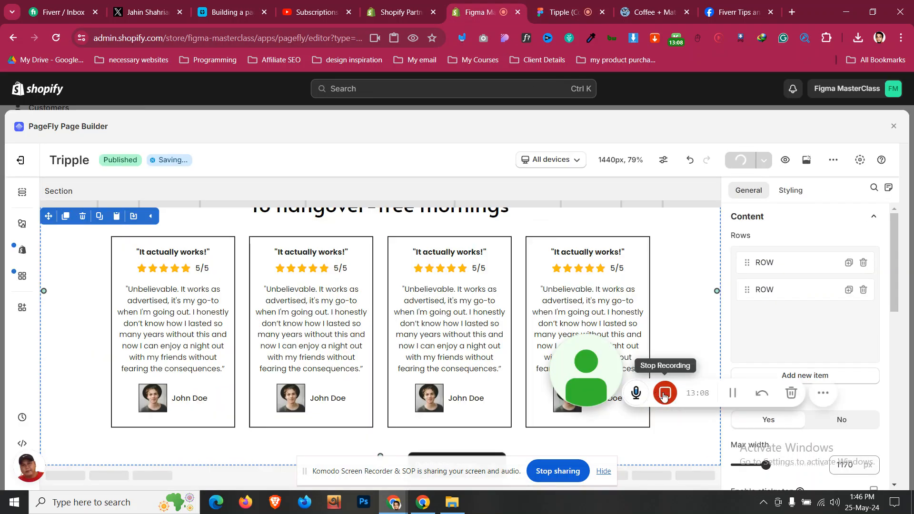